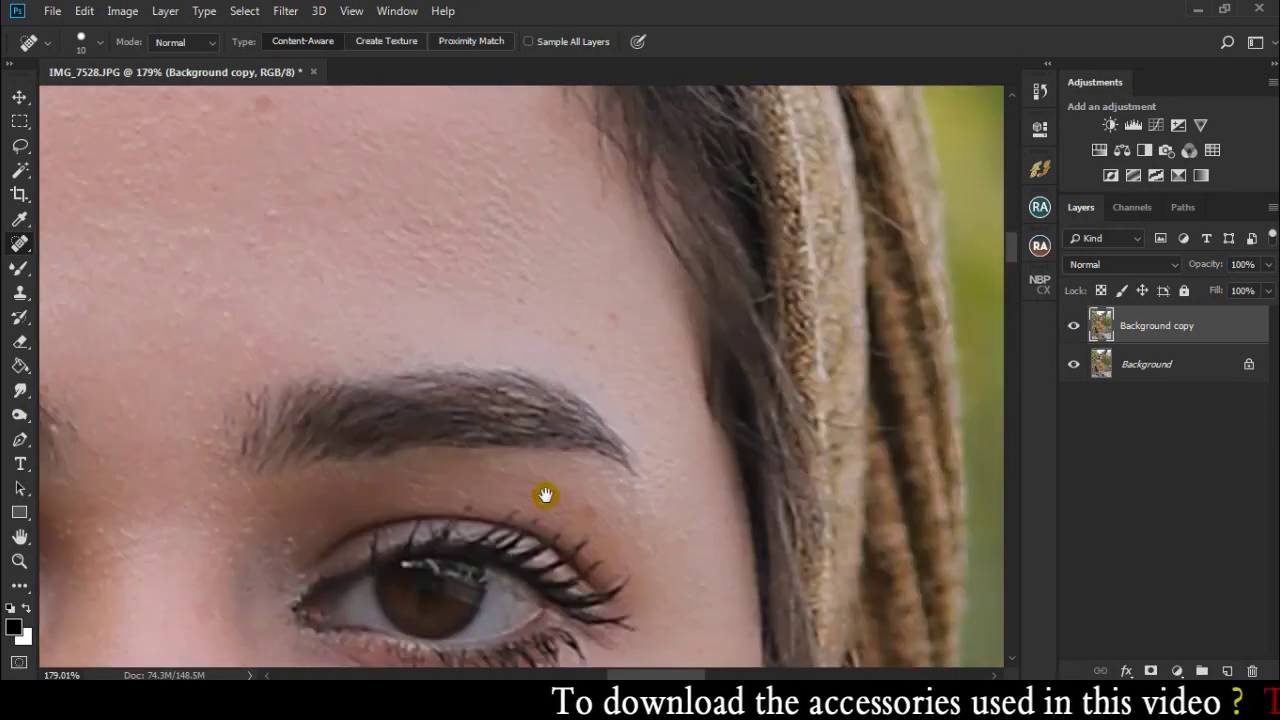
- Inspect the portrait's skin around the forehead, brows, eyes and nose, both close up and across the whole face
scroll(380, 300, left, 5)
mouse_move(531, 274)
mouse_down()
mouse_move(491, 346)
mouse_move(410, 370)
mouse_up()
drag(343, 400, 360, 494)
scroll(466, 396, left, 1)
drag(457, 463, 709, 74)
mouse_move(338, 581)
mouse_down()
mouse_move(374, 542)
mouse_move(445, 404)
mouse_move(398, 455)
mouse_move(275, 505)
mouse_up()
key(z)
drag(483, 563, 541, 563)
drag(643, 497, 609, 220)
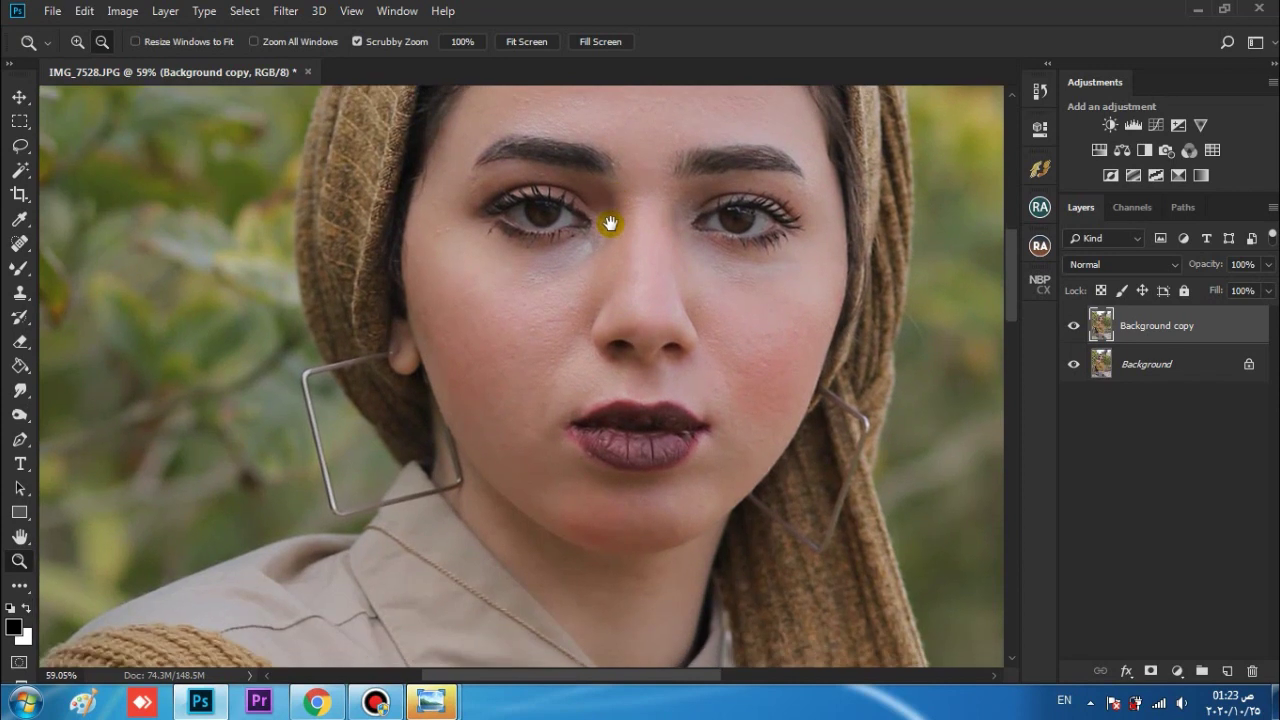
drag(649, 480, 607, 556)
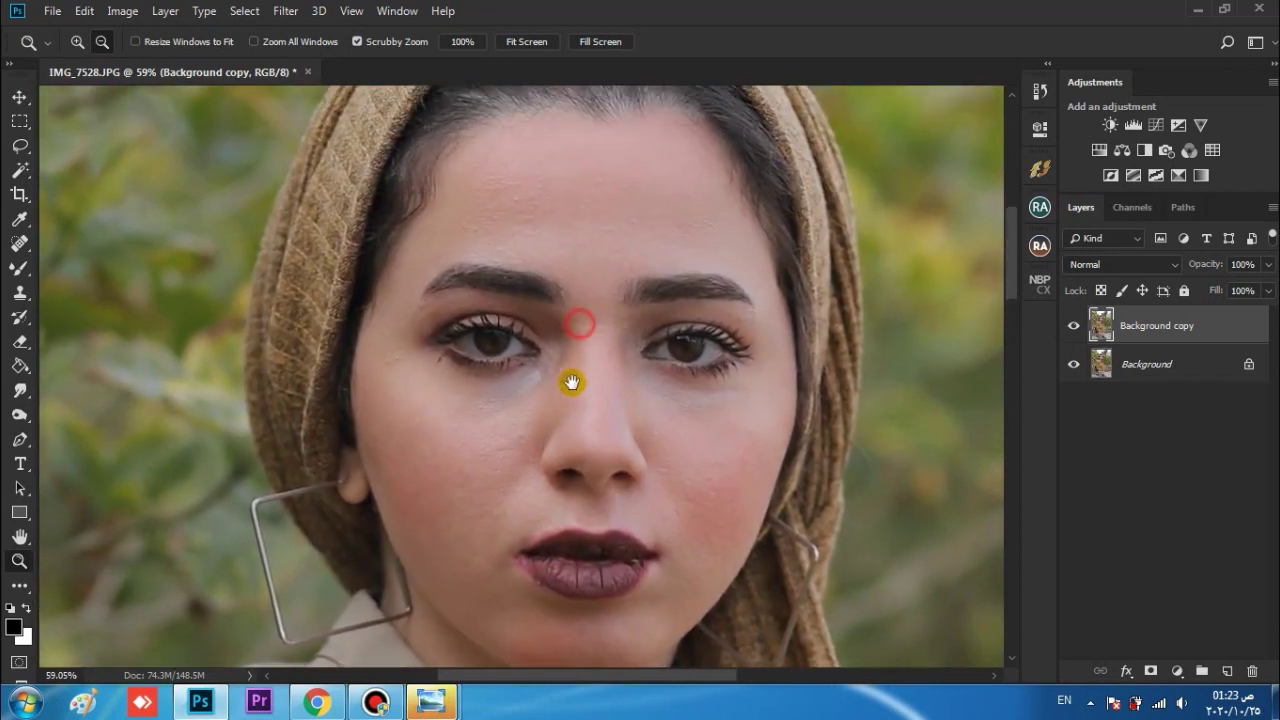
drag(543, 334, 591, 314)
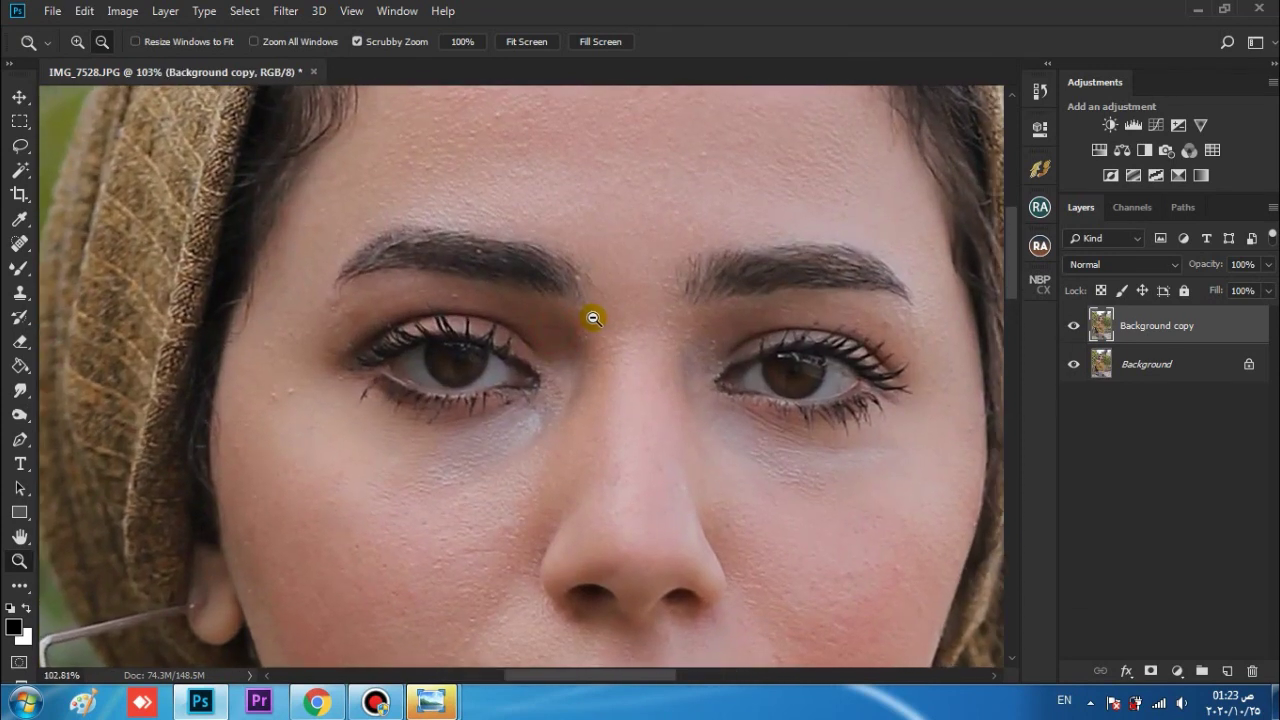
- Run the MUA Retouch Resurface action on the portrait with a Median radius of 4 pixels
click(1039, 246)
click(877, 263)
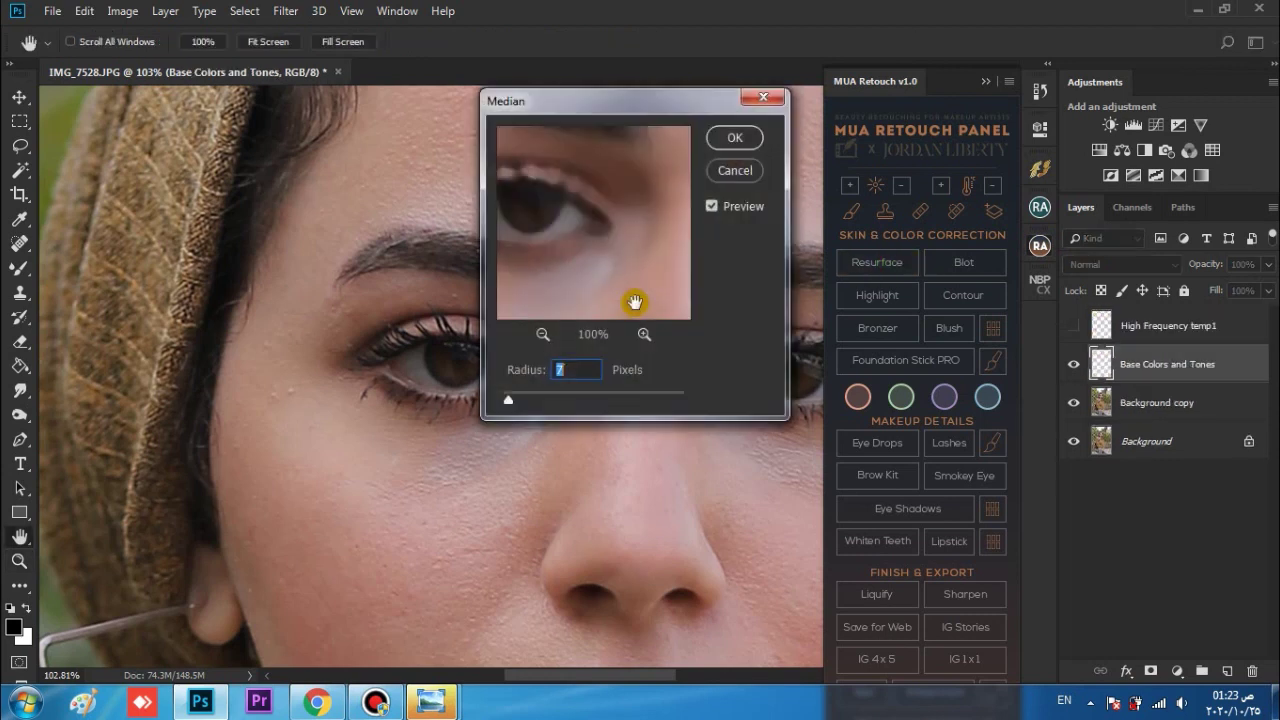
text(4)
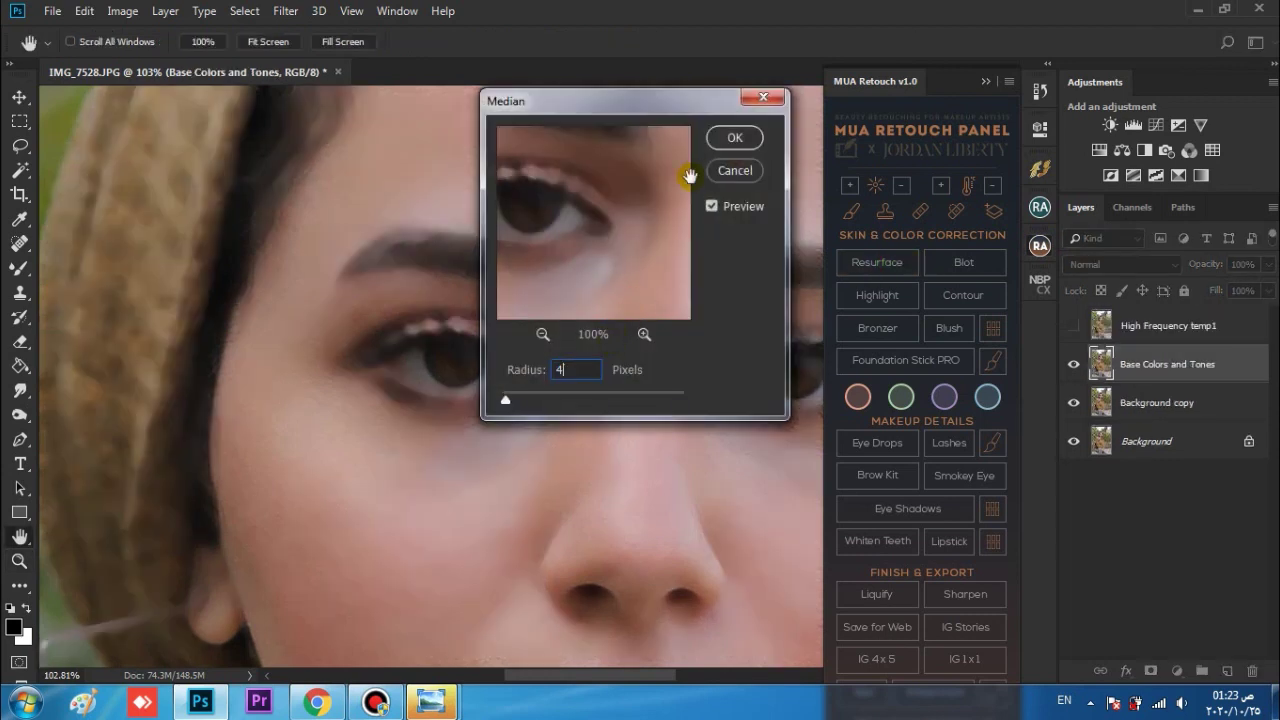
click(729, 139)
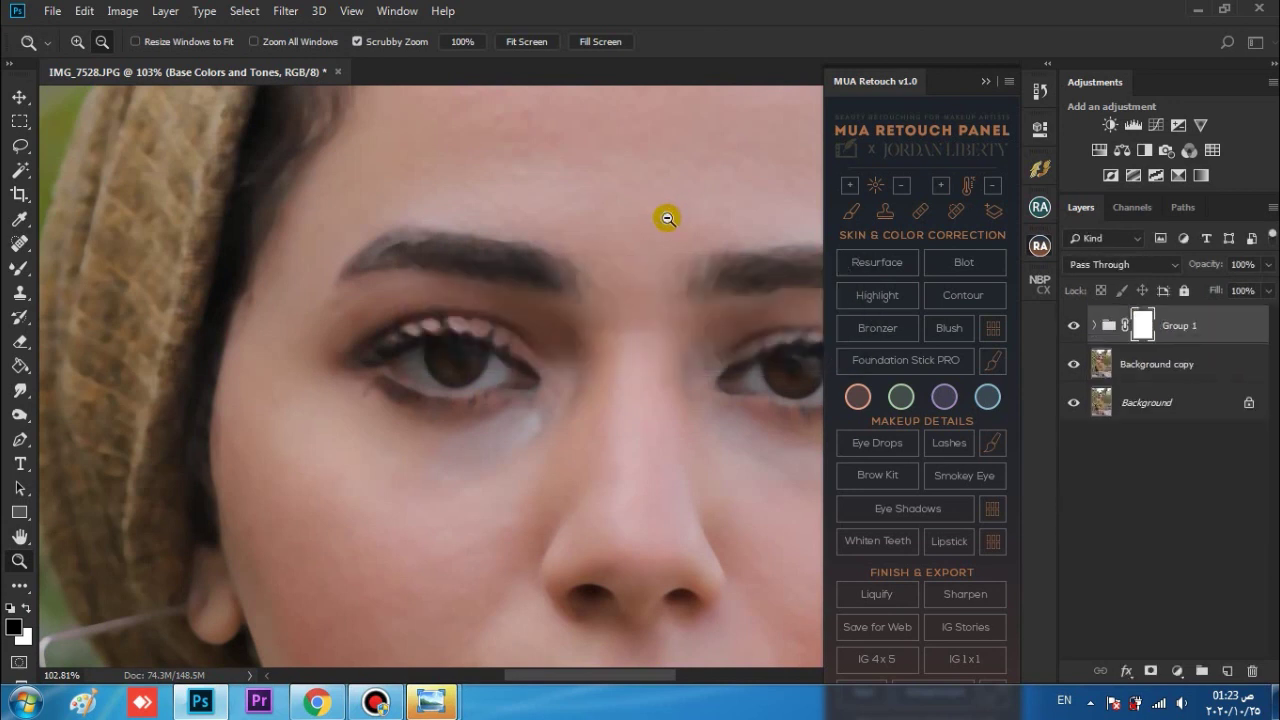
drag(667, 217, 620, 386)
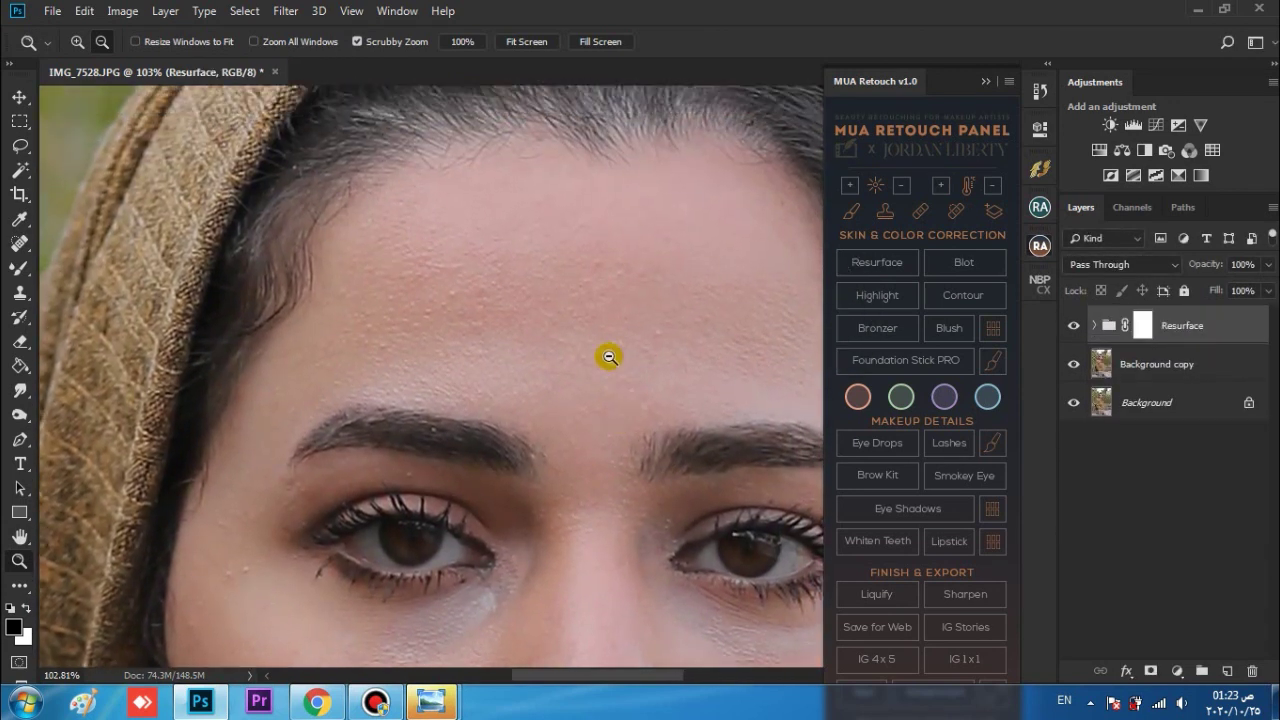
click(634, 322)
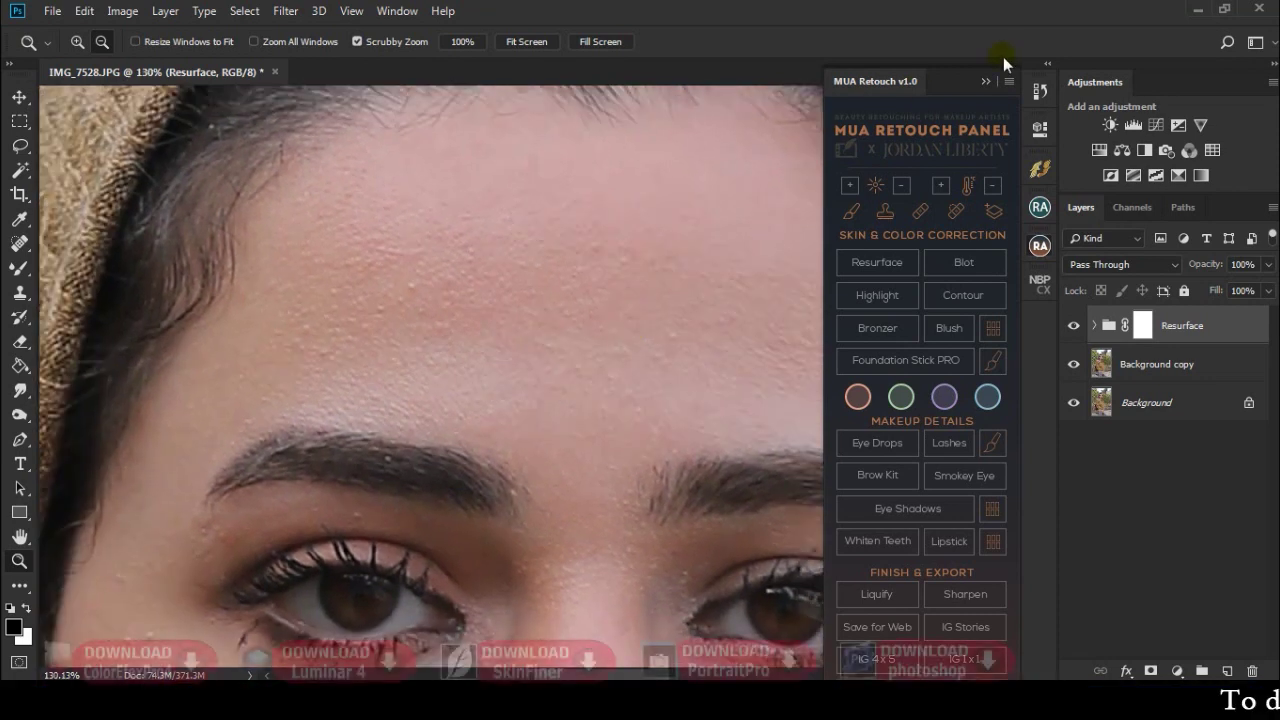
click(985, 81)
- Blend the forehead skin with the Mixer Brush on the Base Colors and Tones layer of the Resurface group
click(1094, 326)
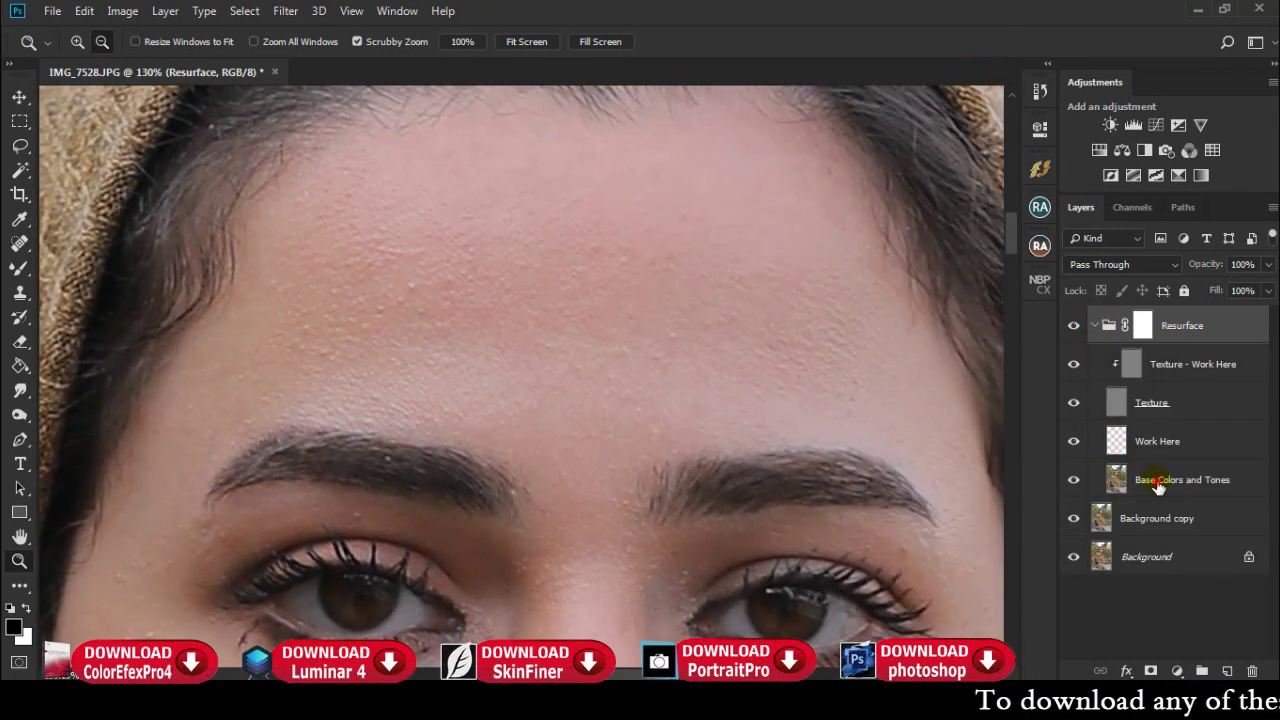
click(1112, 480)
click(1094, 326)
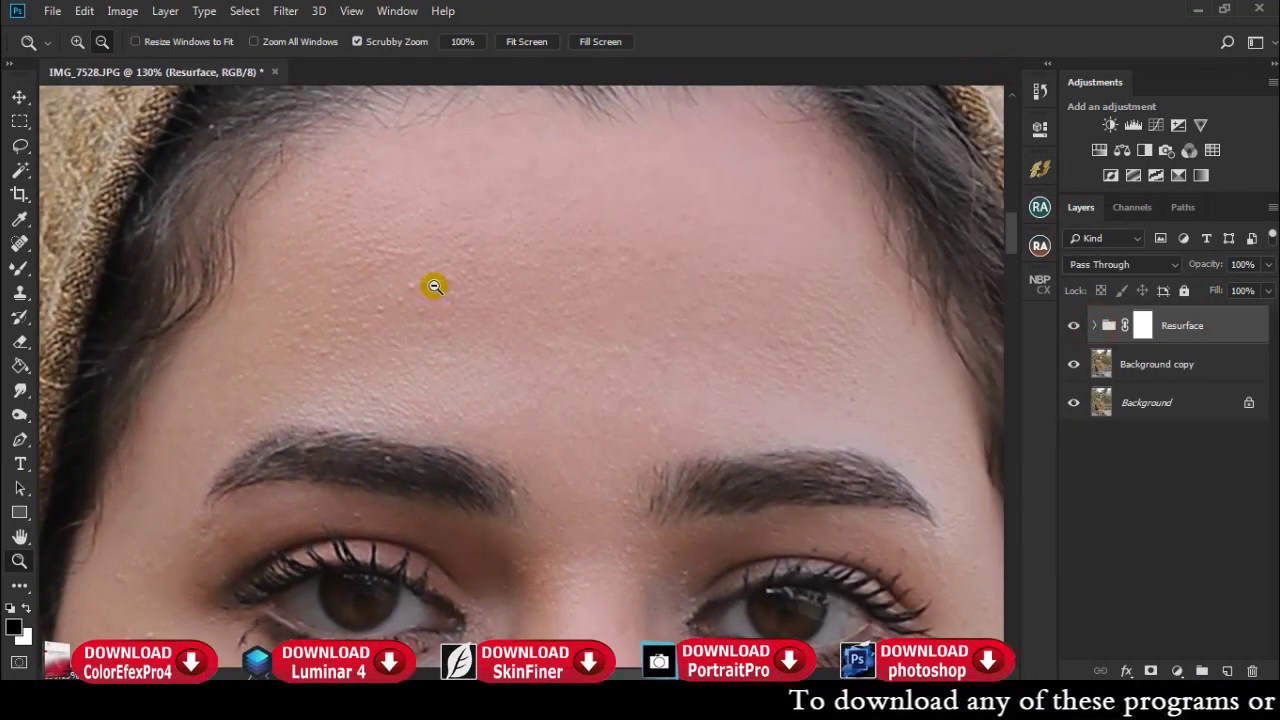
click(19, 268)
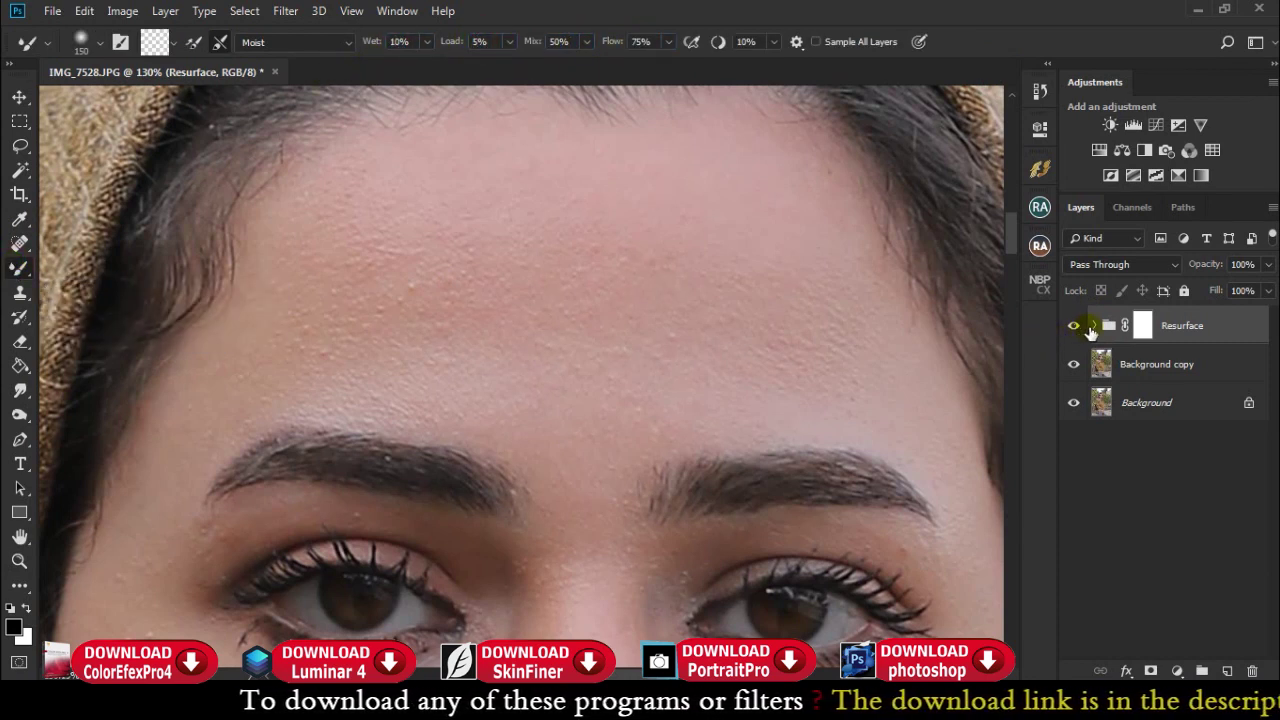
click(1095, 326)
click(1170, 480)
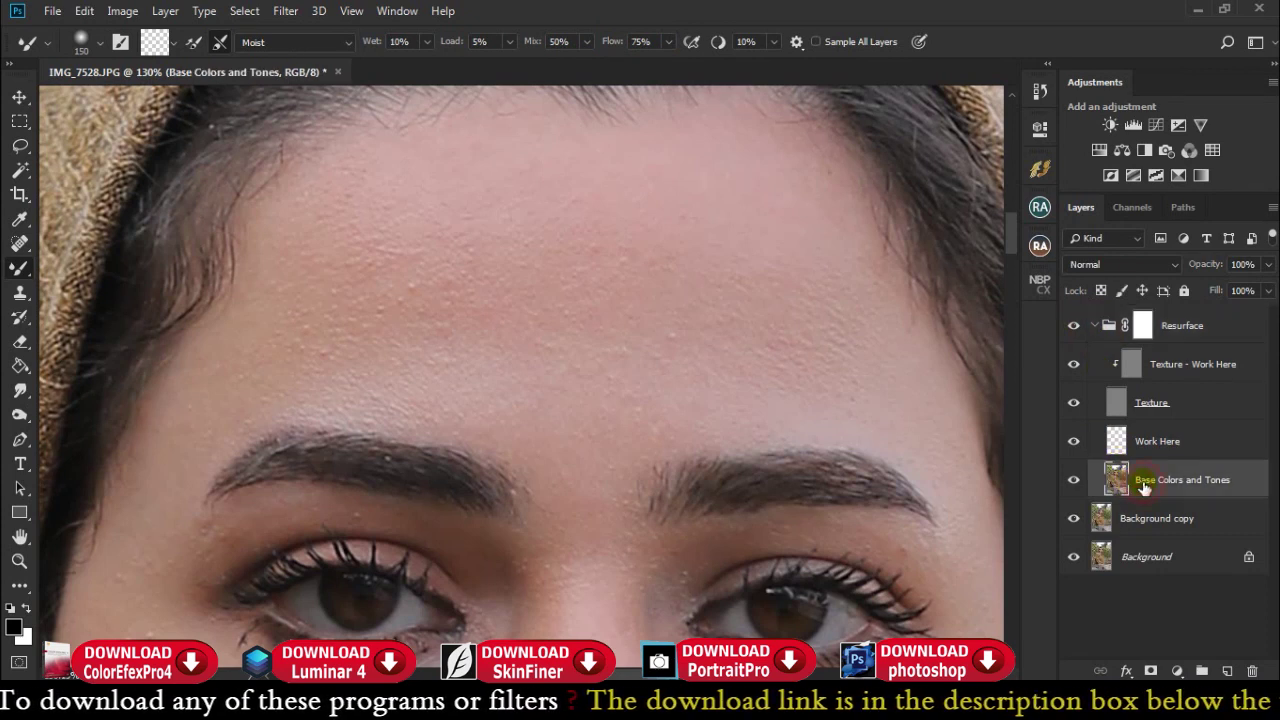
mouse_move(766, 346)
mouse_down()
mouse_move(651, 394)
mouse_move(452, 315)
mouse_up()
mouse_move(349, 277)
mouse_down()
mouse_move(351, 291)
mouse_move(460, 257)
mouse_move(735, 275)
mouse_move(674, 354)
mouse_move(394, 234)
mouse_move(333, 288)
mouse_up()
key(bracketleft)
key(bracketleft)
key(bracketleft)
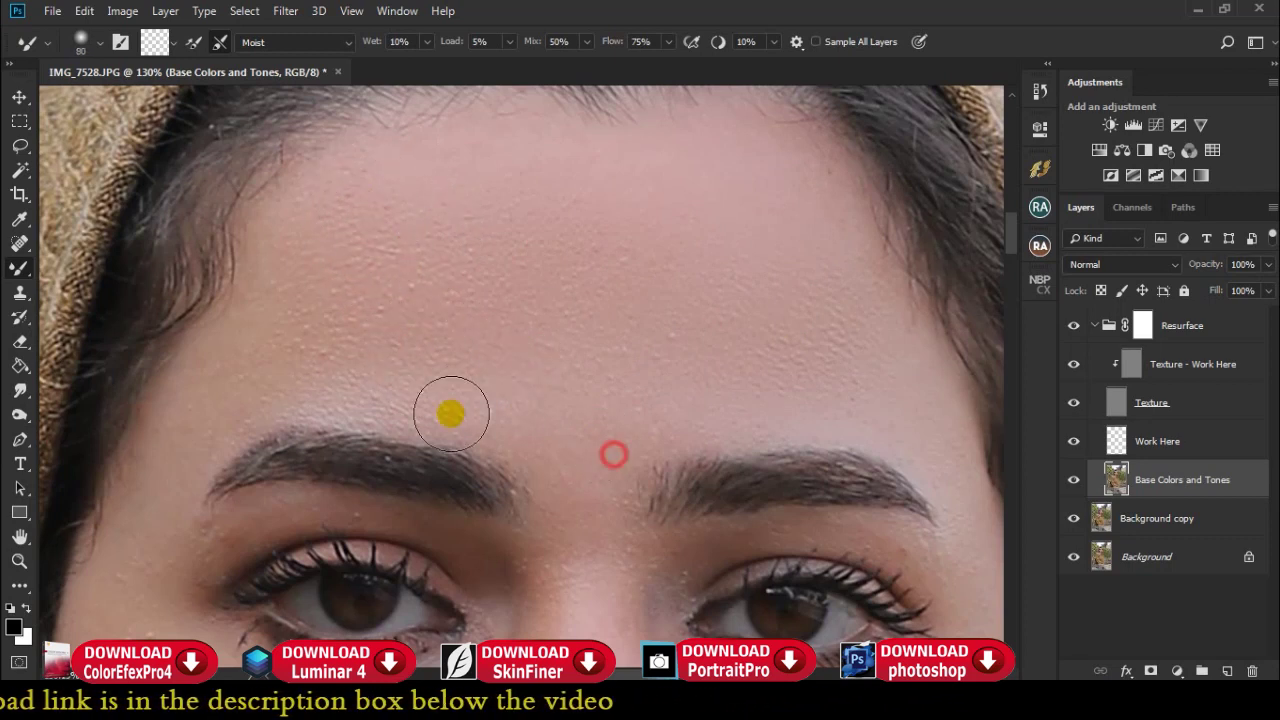
drag(774, 149, 829, 206)
- Hide the Texture layer and continue blending the base tones across the forehead
click(1073, 328)
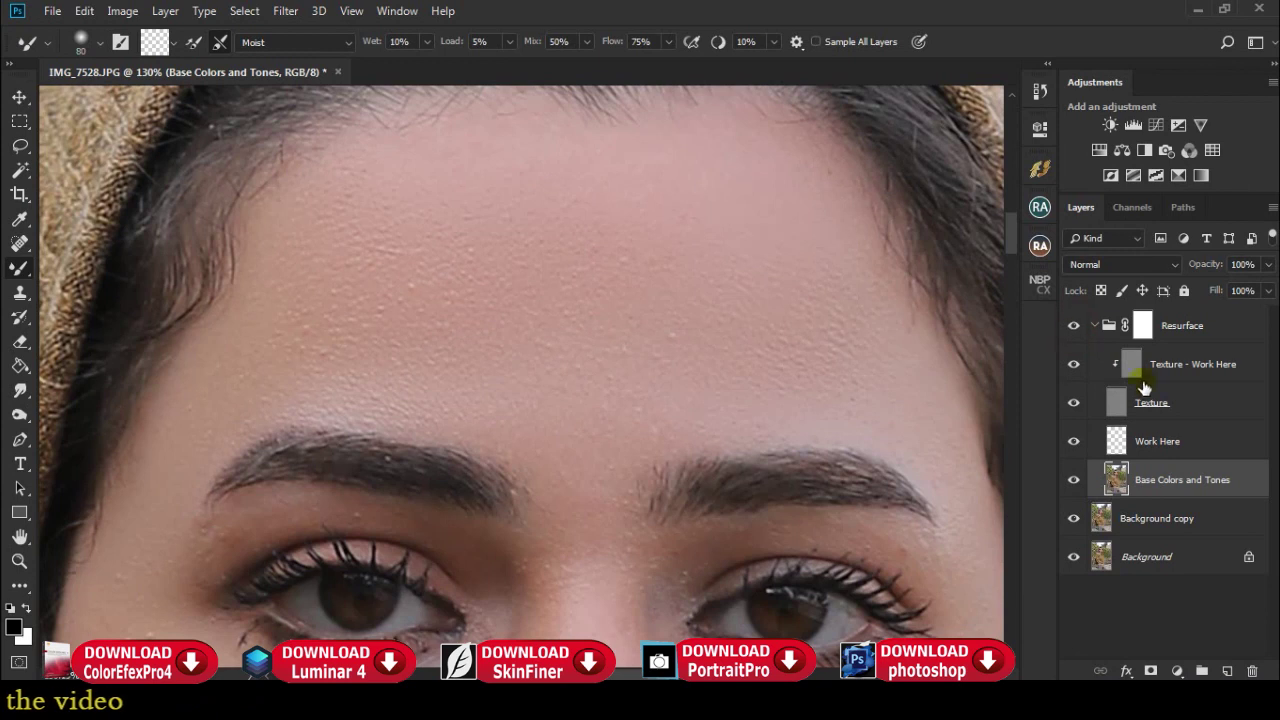
click(1074, 402)
click(541, 276)
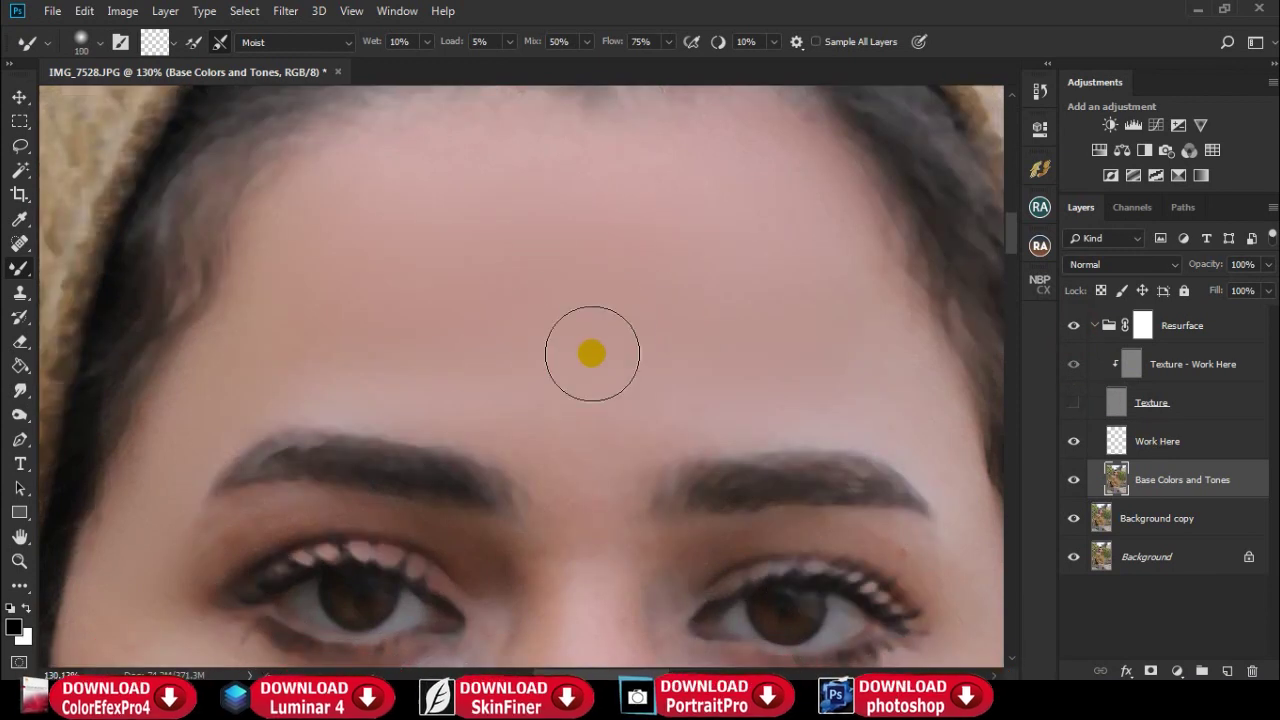
- Smooth the base tones of the temple and upper cheek beside the eye nearest the visible ear, using a smaller Mixer Brush
key(bracketleft)
key(bracketleft)
key(bracketleft)
key(bracketleft)
key(bracketleft)
key(bracketleft)
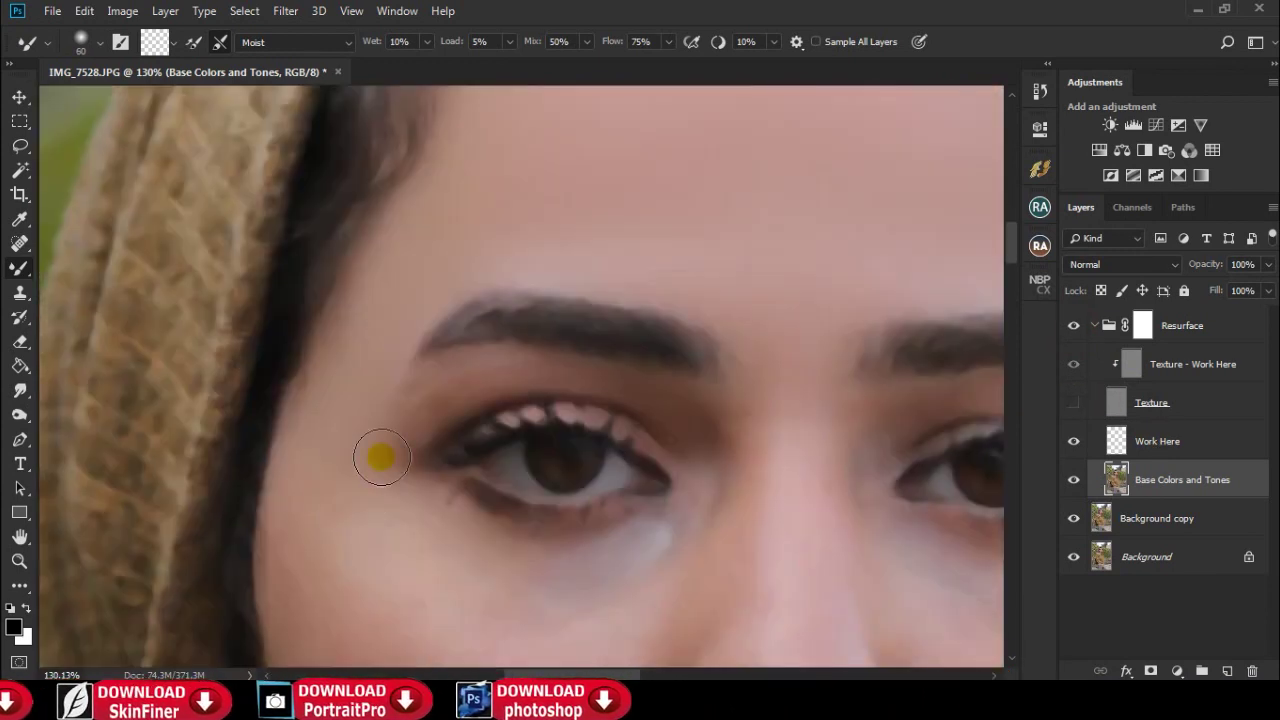
drag(366, 323, 334, 357)
drag(371, 554, 374, 517)
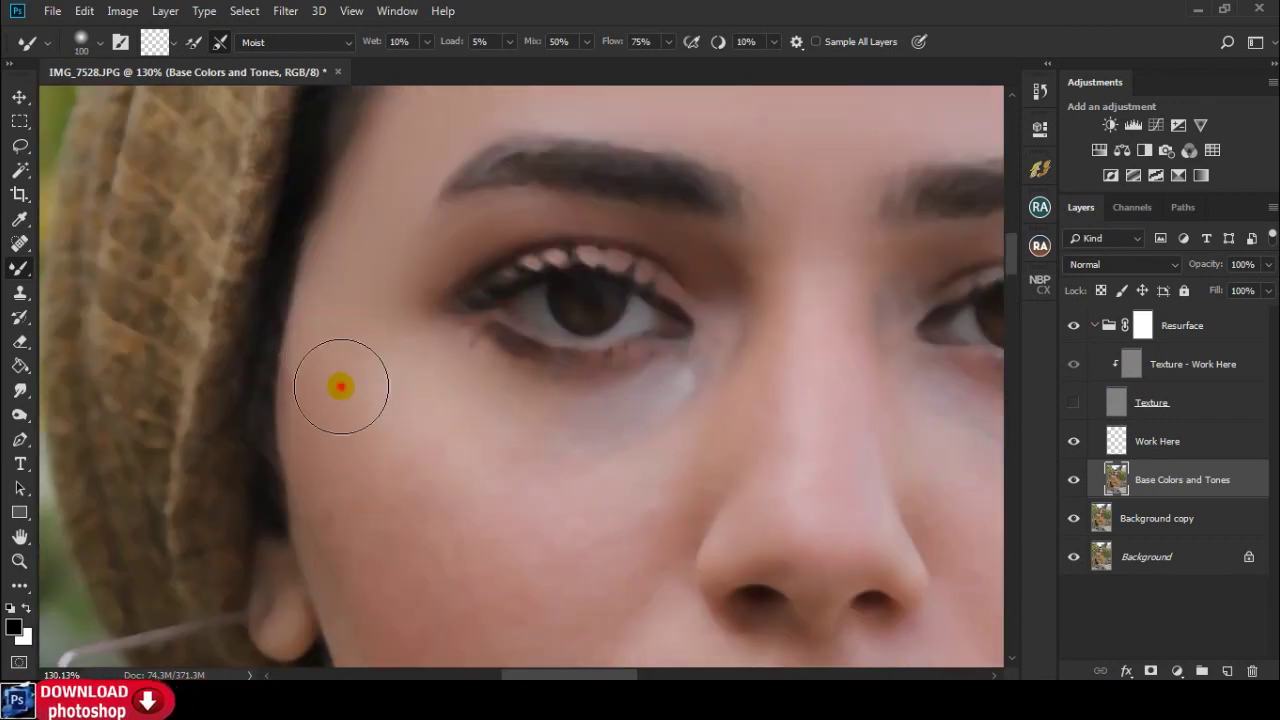
- Enlarge the Mixer Brush to 175 and blend the broad cheek area between the visible ear and the nose
key(bracketright)
key(bracketright)
key(bracketright)
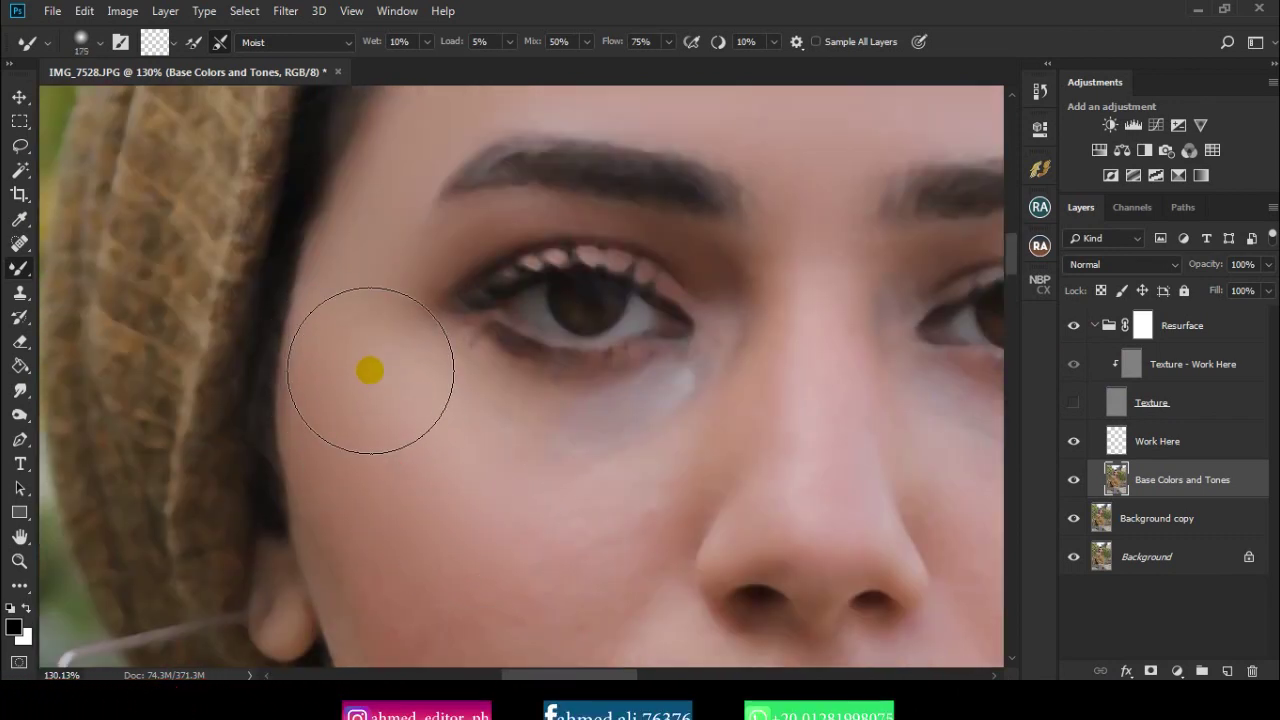
drag(573, 549, 596, 524)
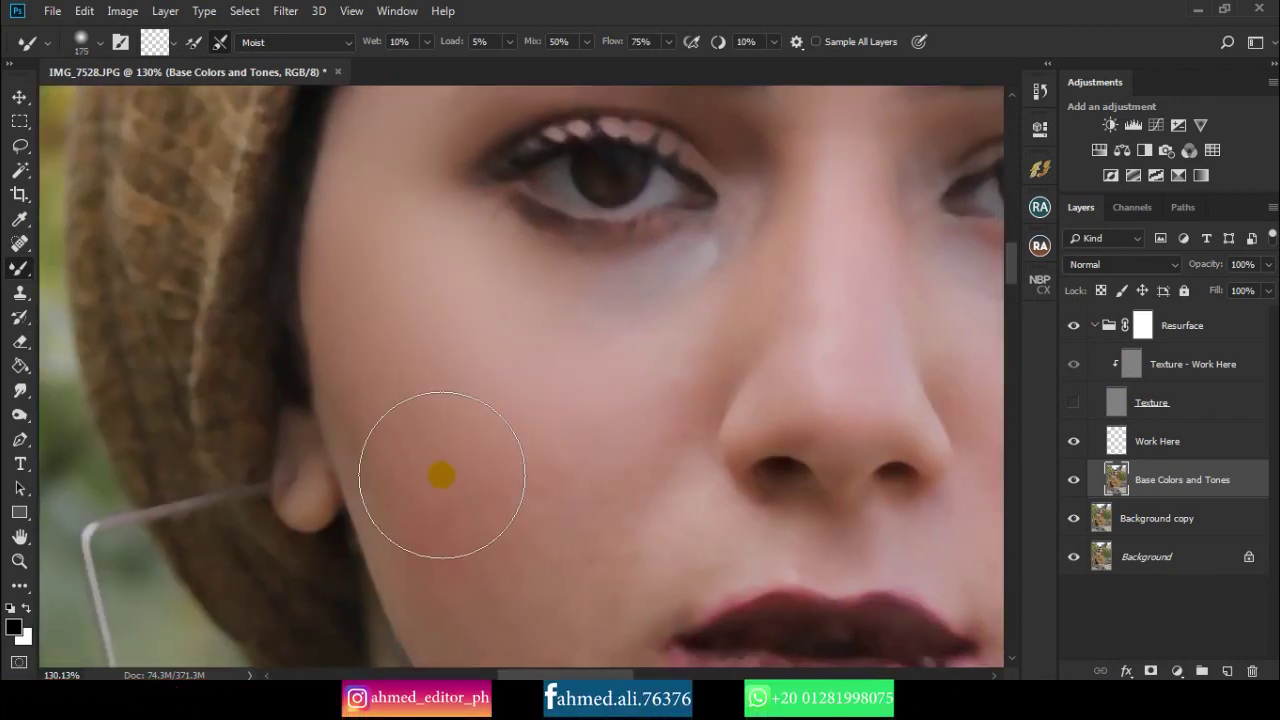
mouse_move(437, 434)
mouse_down()
mouse_move(497, 543)
mouse_move(537, 451)
mouse_move(465, 387)
mouse_move(523, 389)
mouse_up()
- Reduce the Mixer Brush to about 70 and smooth the jawline and the cheek beside the mouth on the visible ear's side
key(bracketleft)
key(bracketleft)
key(bracketleft)
key(bracketleft)
key(bracketleft)
key(bracketleft)
mouse_move(449, 583)
mouse_down()
mouse_move(381, 470)
mouse_move(368, 375)
mouse_move(428, 565)
mouse_move(396, 540)
mouse_up()
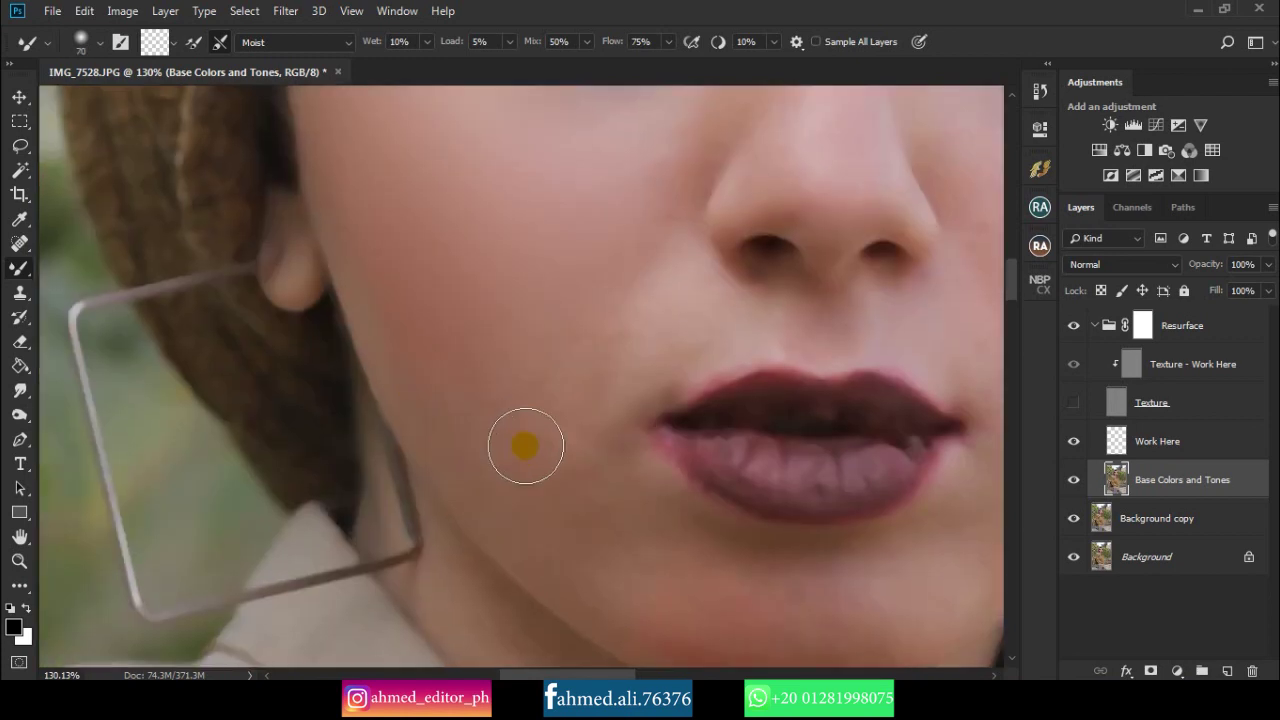
drag(600, 266, 634, 200)
mouse_move(597, 380)
mouse_down()
mouse_move(540, 451)
mouse_move(464, 409)
mouse_move(606, 420)
mouse_move(449, 414)
mouse_up()
- Blend the skin along the side of the nose and under the inner eye corner with a 60 to 90 brush
key(bracketleft)
key(bracketleft)
key(bracketleft)
mouse_move(640, 380)
mouse_down()
mouse_move(706, 334)
mouse_move(771, 339)
mouse_move(683, 266)
mouse_up()
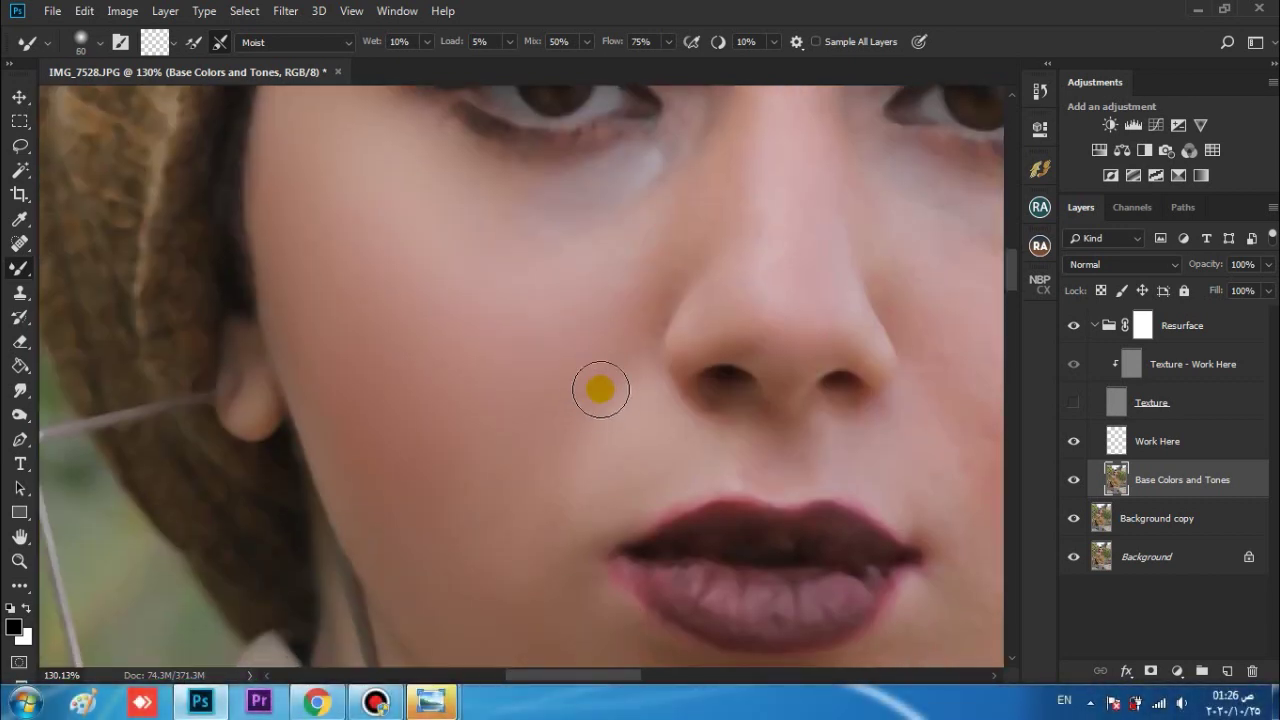
drag(625, 273, 659, 227)
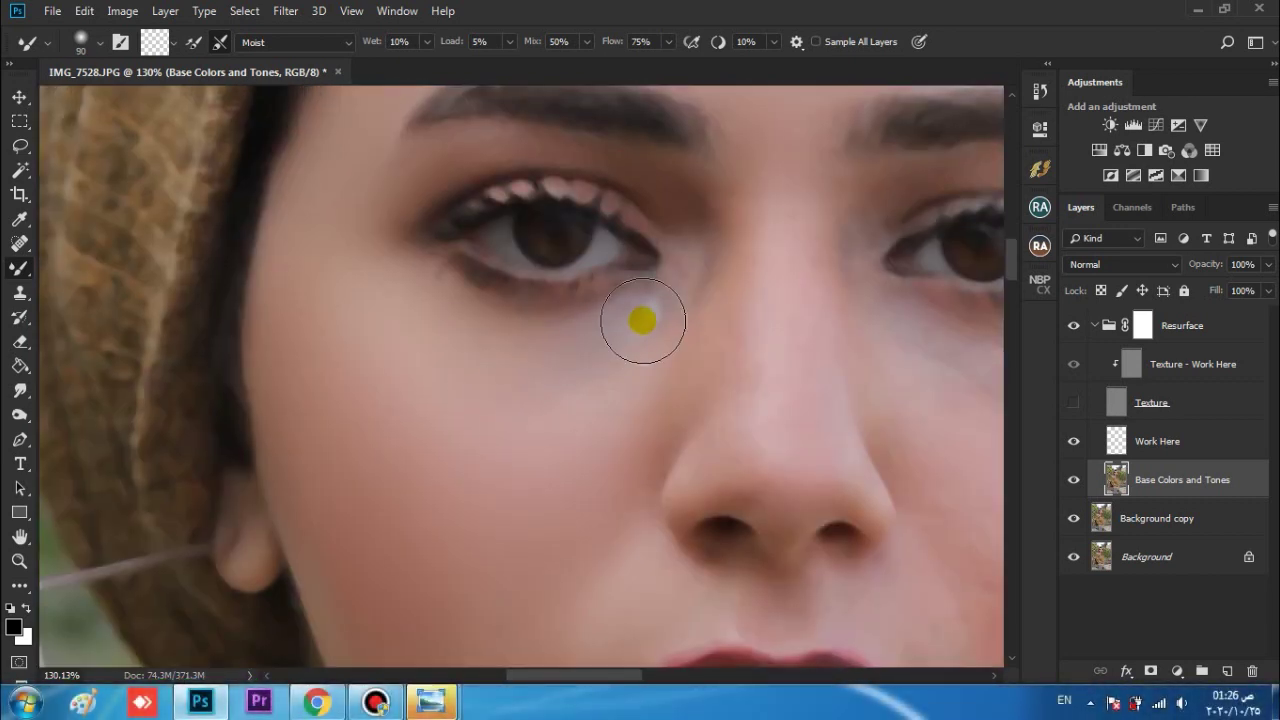
mouse_move(643, 317)
mouse_down()
mouse_move(484, 337)
mouse_move(593, 344)
mouse_move(559, 345)
mouse_move(644, 318)
mouse_move(674, 275)
mouse_move(524, 378)
mouse_move(705, 285)
mouse_up()
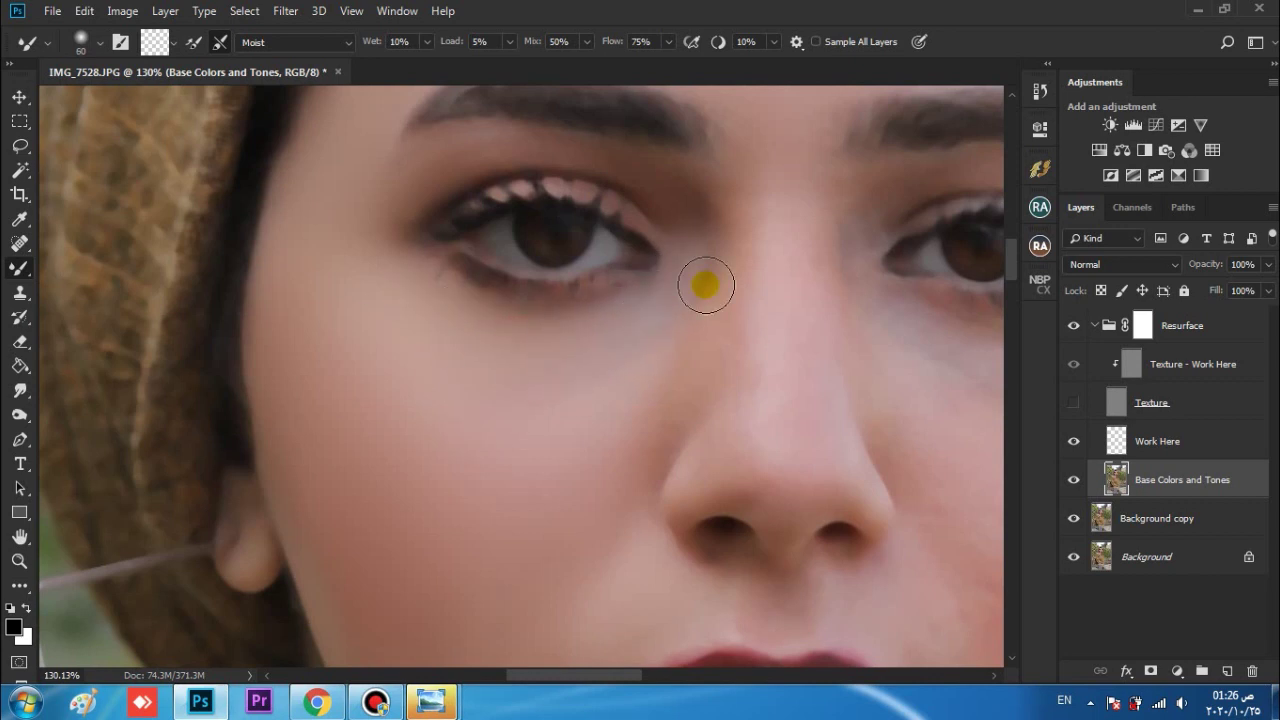
- Smooth the nose and the skin above the upper lip, reducing the Mixer Brush to 25 for the small areas
mouse_move(720, 378)
mouse_down()
mouse_move(651, 380)
mouse_move(674, 334)
mouse_move(751, 374)
mouse_move(820, 249)
mouse_move(808, 331)
mouse_move(850, 317)
mouse_move(829, 457)
mouse_move(871, 394)
mouse_up()
key(bracketleft)
key(bracketleft)
key(bracketleft)
key(bracketleft)
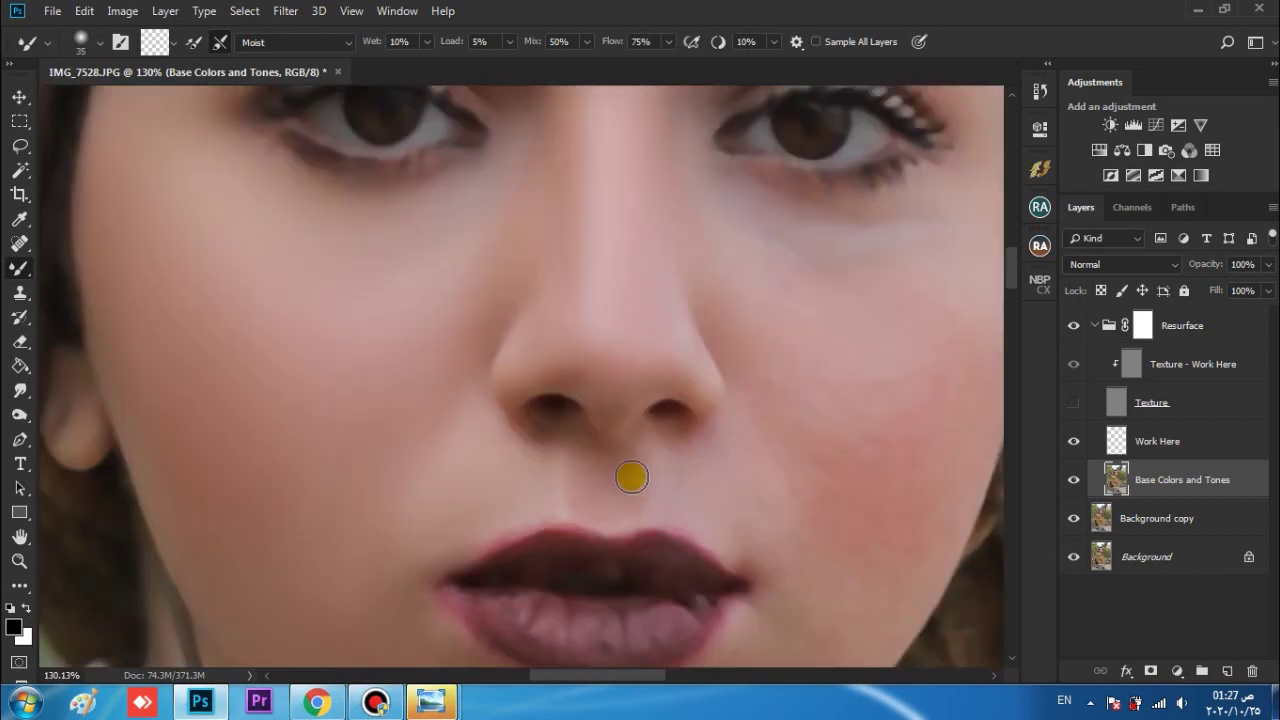
click(589, 491)
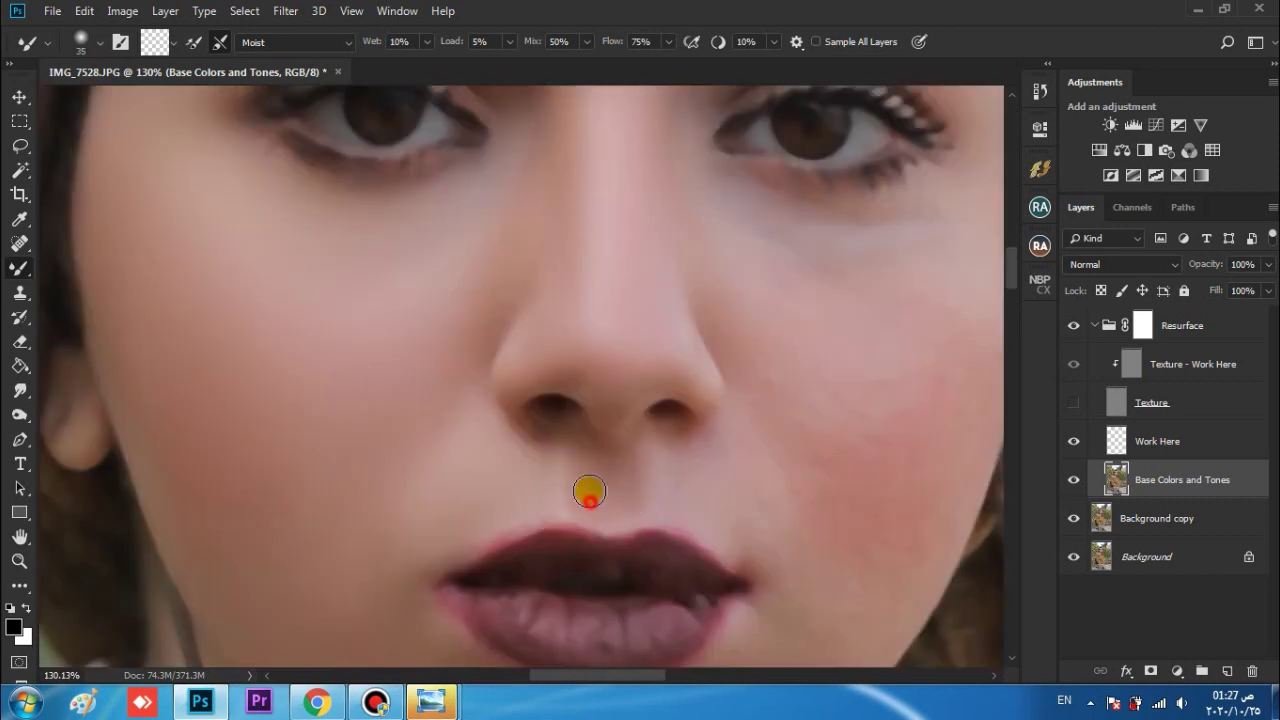
mouse_move(501, 518)
mouse_down()
mouse_move(560, 518)
mouse_move(592, 542)
mouse_up()
key(bracketleft)
key(bracketleft)
drag(930, 511, 691, 492)
- Blend the reddish cheek on the side opposite the visible ear with a larger Mixer Brush at 100% zoom
key(bracketright)
key(bracketright)
key(bracketright)
key(bracketright)
key(bracketright)
key(bracketright)
key(bracketright)
key(bracketright)
key(bracketright)
key(bracketright)
key(ctrl+minus)
key(ctrl+minus)
key(ctrl+minus)
key(ctrl+plus)
drag(668, 424, 660, 376)
drag(657, 317, 665, 340)
key(bracketright)
key(bracketright)
key(bracketright)
drag(714, 311, 694, 251)
mouse_move(787, 280)
mouse_down()
mouse_move(763, 361)
mouse_move(735, 381)
mouse_up()
drag(793, 297, 760, 350)
- Smooth the reddish cheek's edge and the temple beside the outer eye corner with the Mixer Brush at 90
key(bracketleft)
key(bracketleft)
key(bracketleft)
mouse_move(686, 466)
mouse_down()
mouse_move(677, 514)
mouse_move(700, 440)
mouse_up()
drag(806, 229, 717, 209)
drag(806, 311, 844, 194)
scroll(791, 251, up, 2)
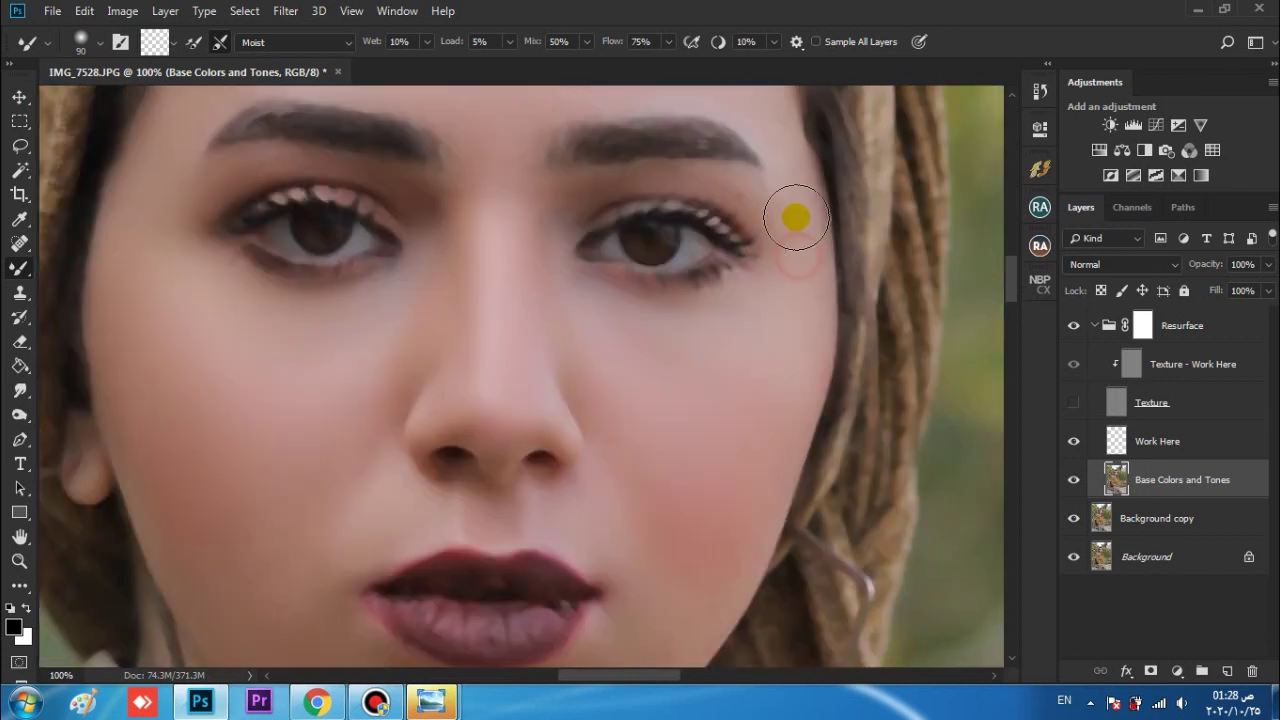
- Blend the chin and the skin below the lower lip on the Base Colors and Tones layer
scroll(729, 537, down, 4)
drag(688, 457, 567, 529)
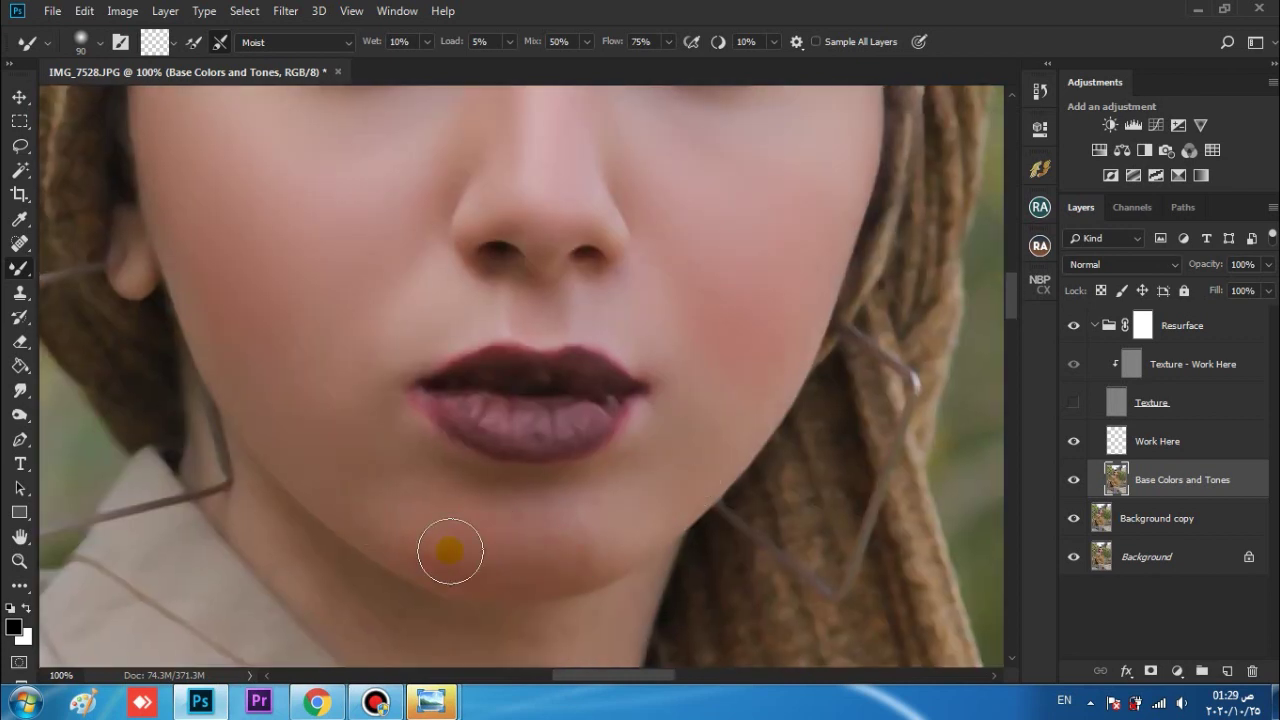
mouse_move(479, 498)
mouse_down()
mouse_move(441, 536)
mouse_move(402, 538)
mouse_up()
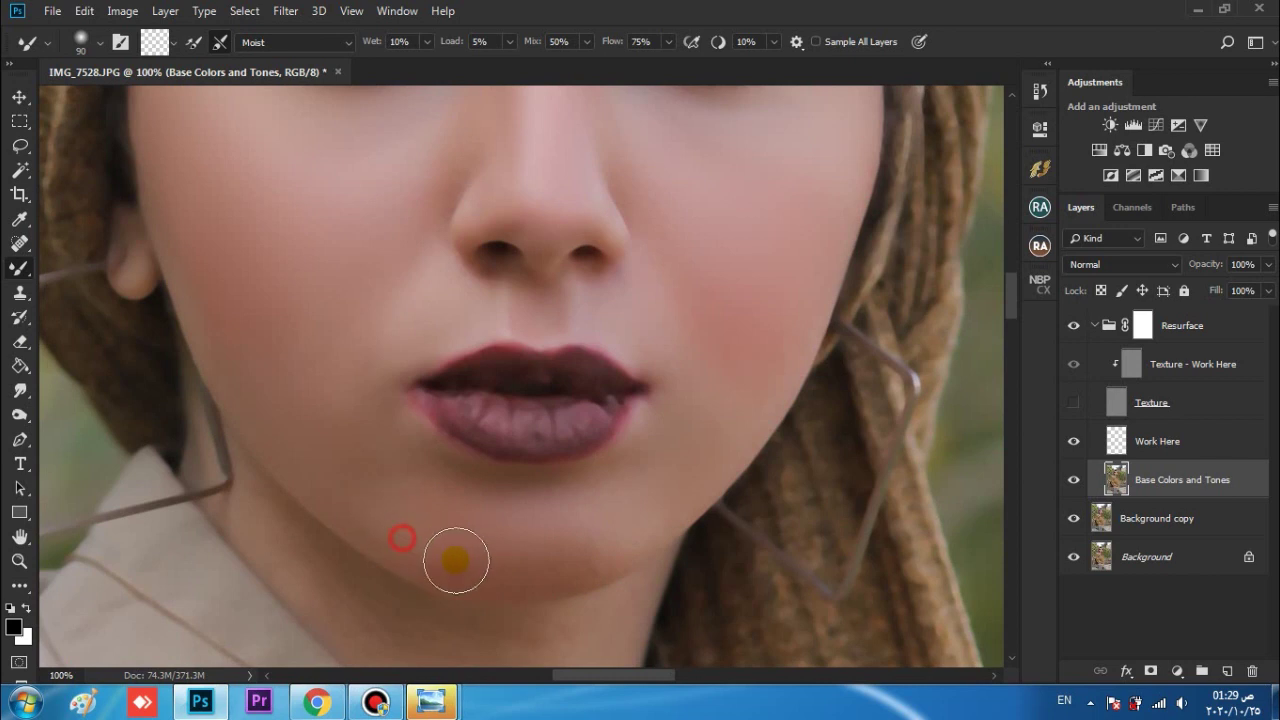
drag(561, 525, 436, 524)
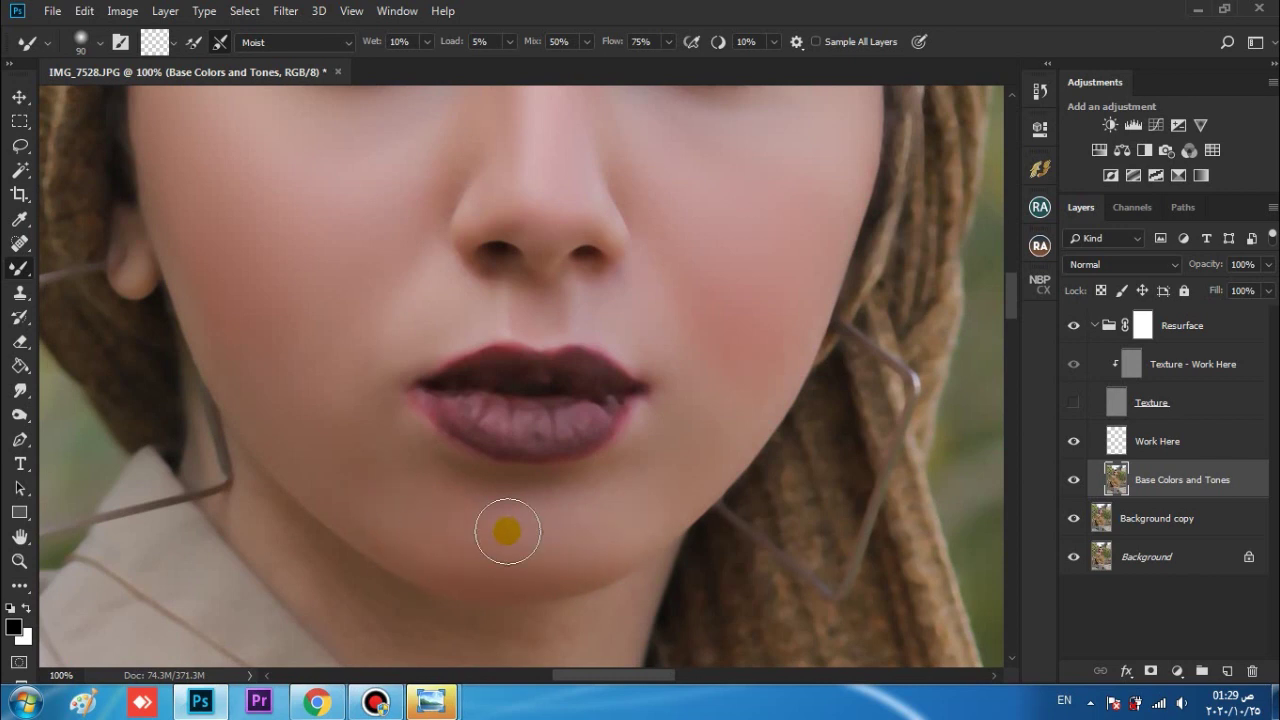
- Smooth the base tones of the neck down to the shirt collar and along the lower jaw
scroll(355, 487, down, 3)
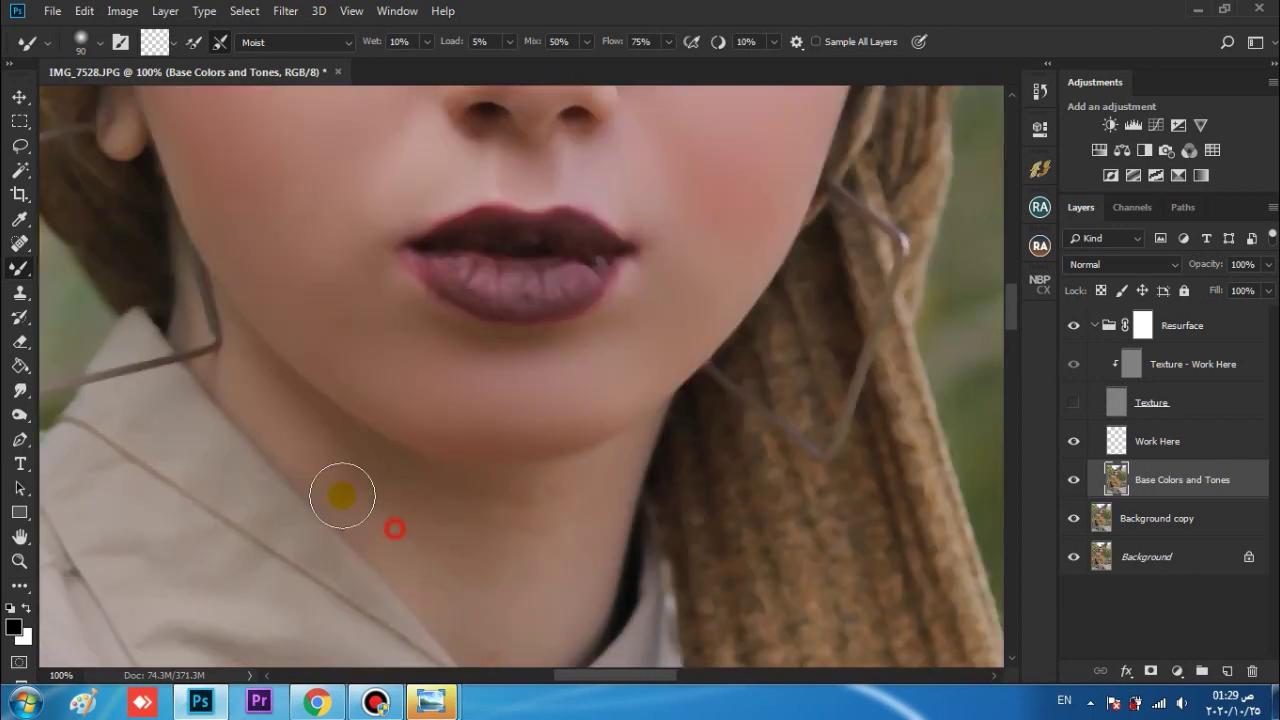
scroll(514, 489, down, 3)
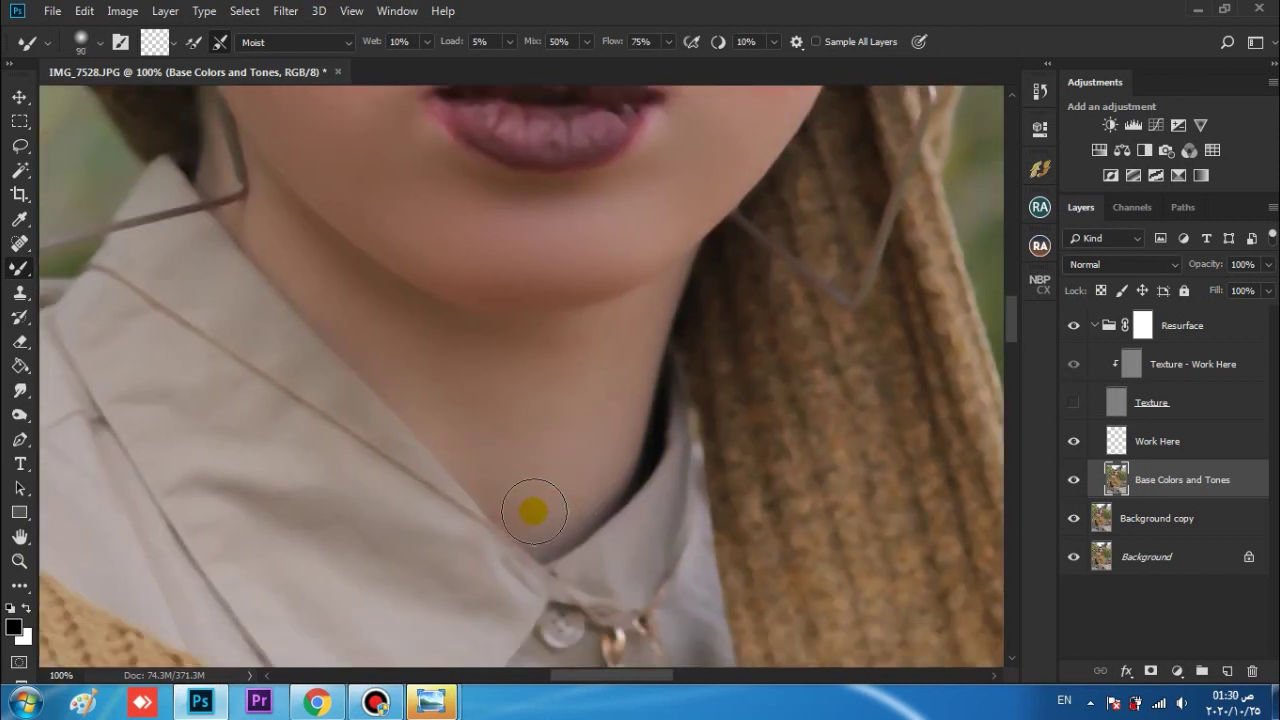
scroll(423, 320, up, 5)
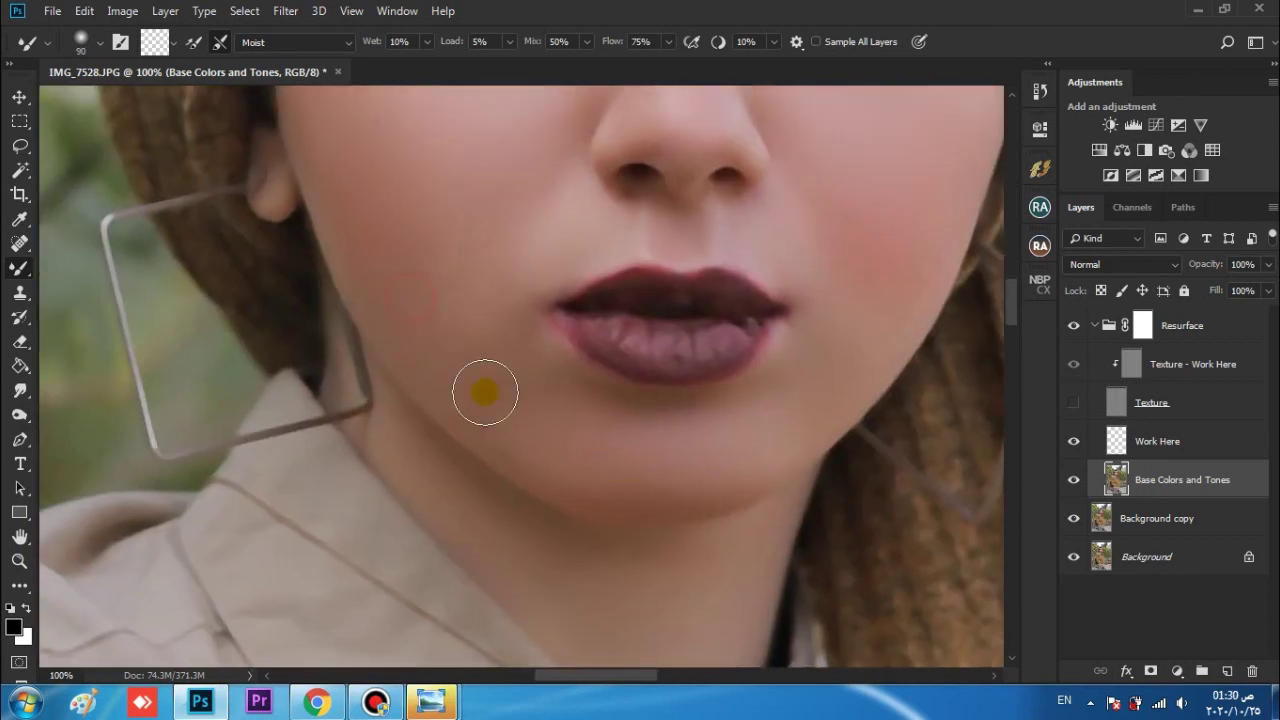
- Reduce the Mixer Brush to 50, show the Texture layer again and review the whole retouched face
scroll(350, 234, up, 10)
key(bracketleft)
key(bracketleft)
key(bracketleft)
key(bracketleft)
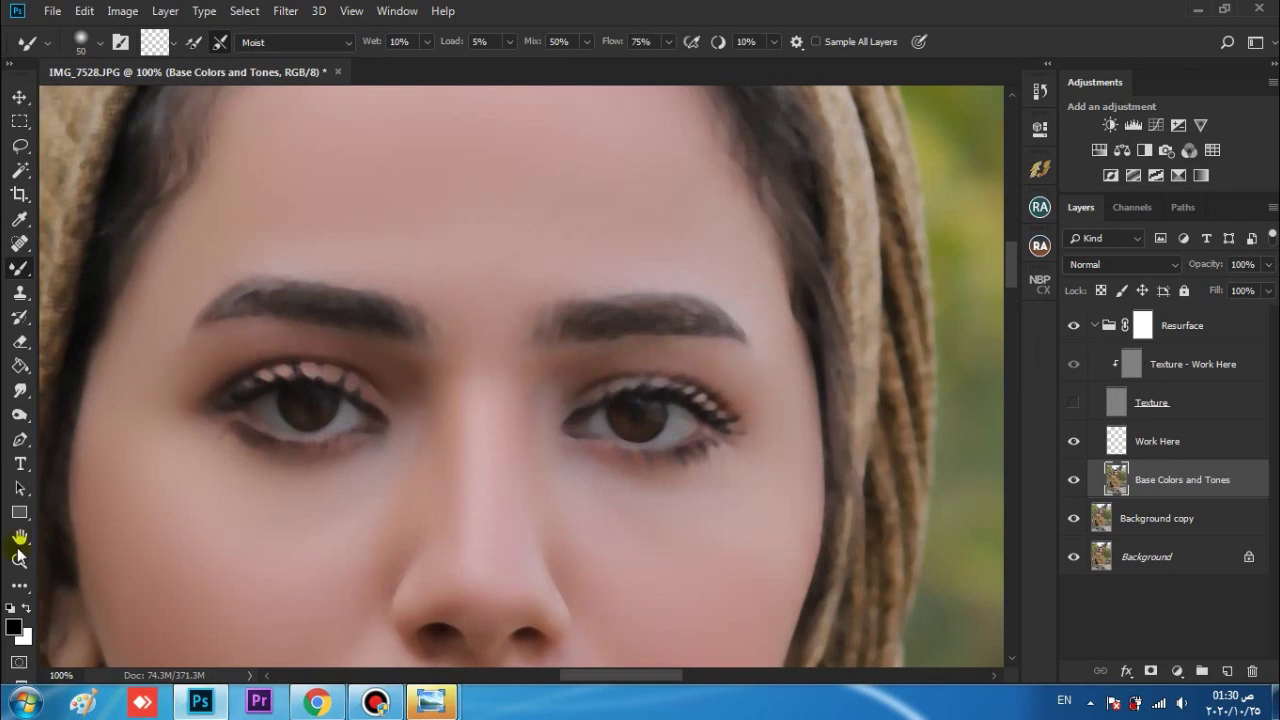
click(1075, 403)
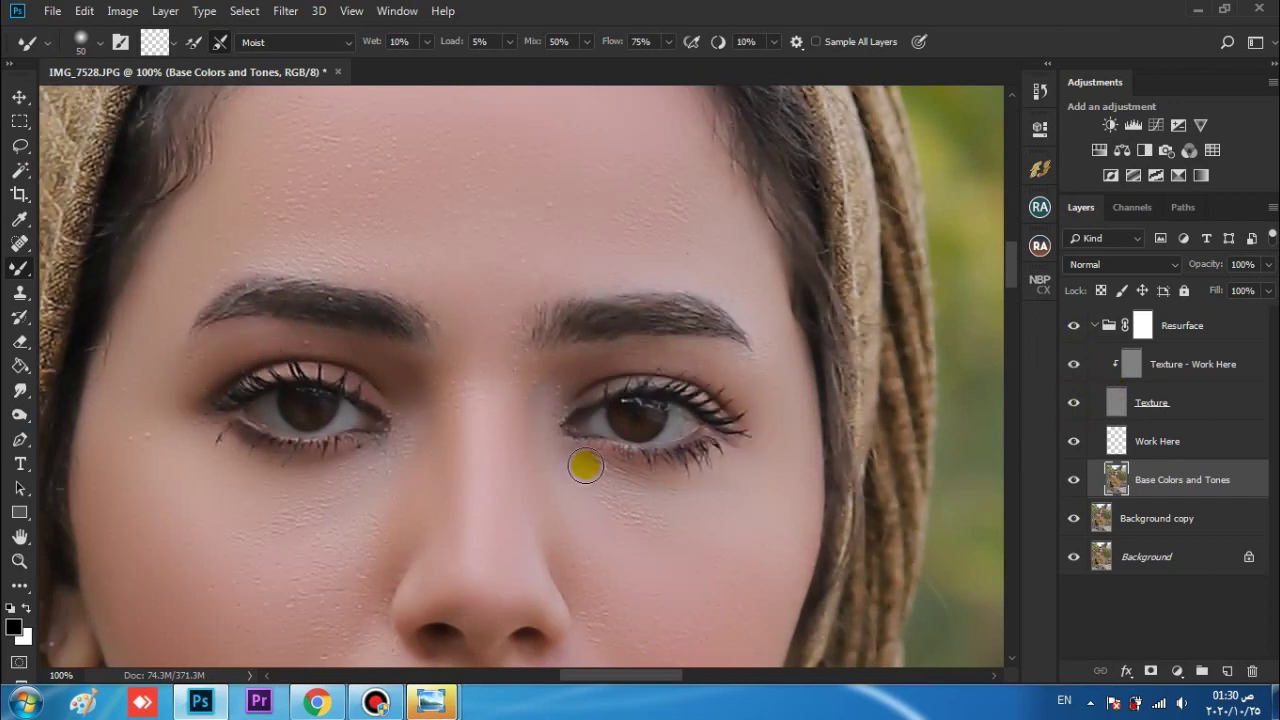
click(15, 565)
drag(328, 429, 320, 370)
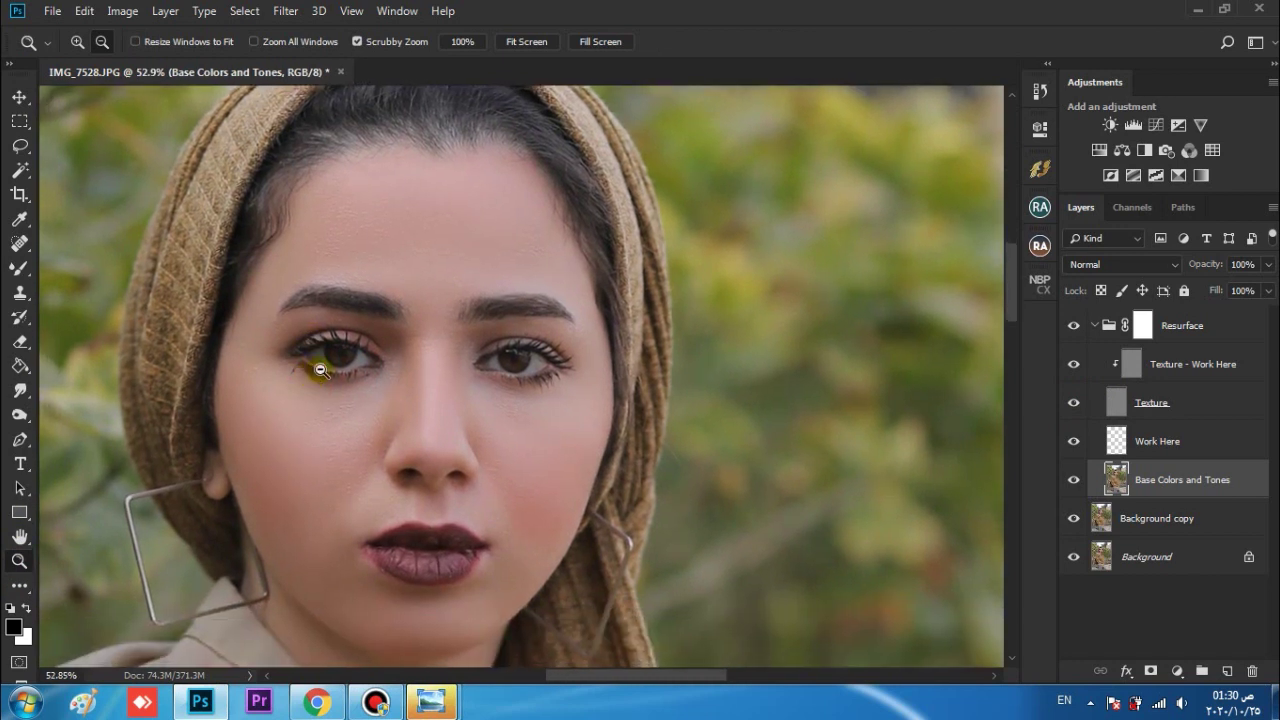
- Compare the face with and without the Resurface group, and blend the nose bridge up to between the eyebrows with the Mixer Brush at 50
click(1071, 328)
click(1071, 328)
click(1071, 328)
click(1071, 328)
drag(462, 403, 545, 405)
click(19, 268)
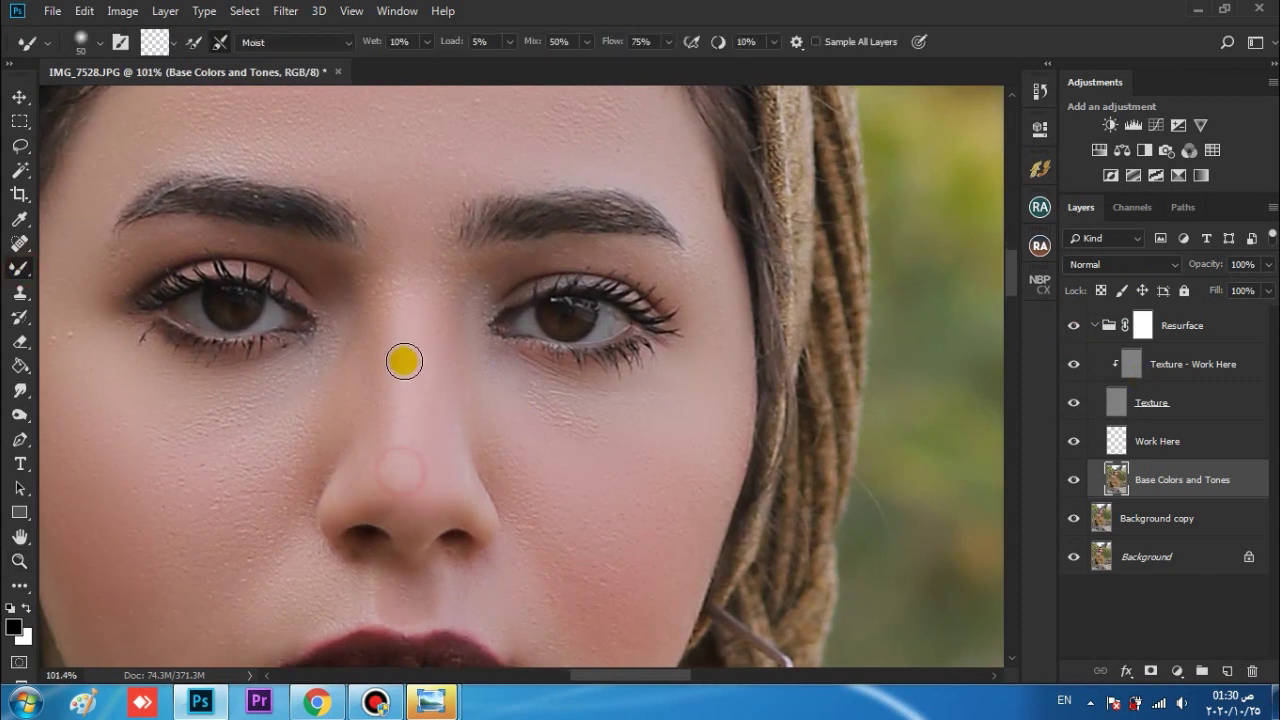
mouse_move(411, 361)
mouse_down()
mouse_move(424, 333)
mouse_move(415, 410)
mouse_move(412, 344)
mouse_move(419, 455)
mouse_move(411, 425)
mouse_up()
drag(412, 313, 406, 265)
drag(401, 283, 403, 226)
drag(417, 341, 418, 402)
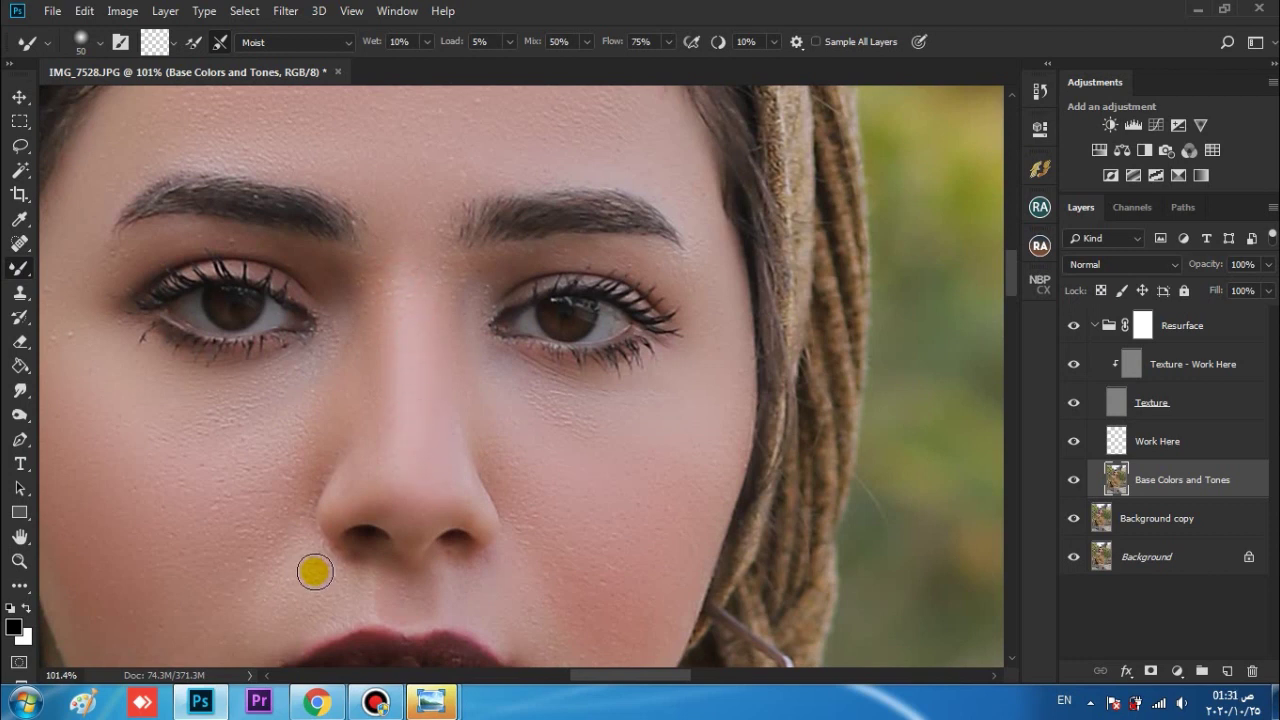
- Fit the whole photo in view and merge the Resurface group with the Background copy layer
click(12, 565)
drag(109, 517, 360, 527)
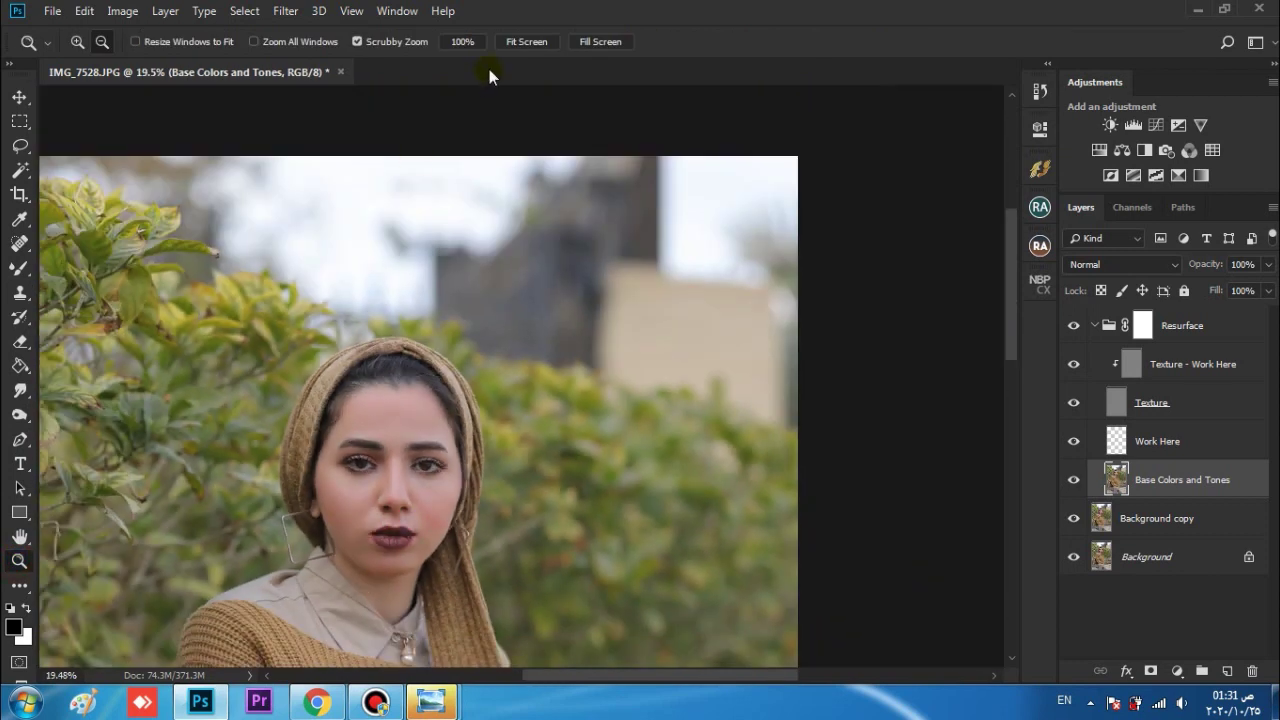
click(512, 44)
click(1210, 322)
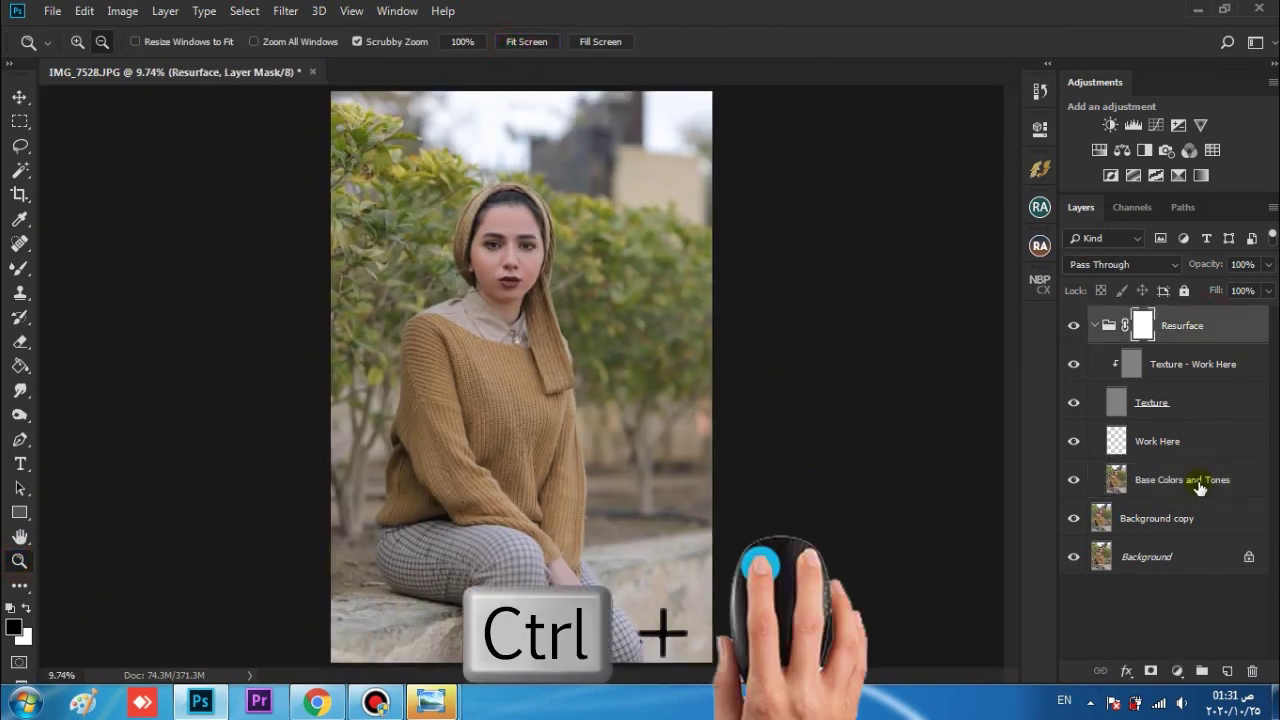
ctrl+click(1196, 519)
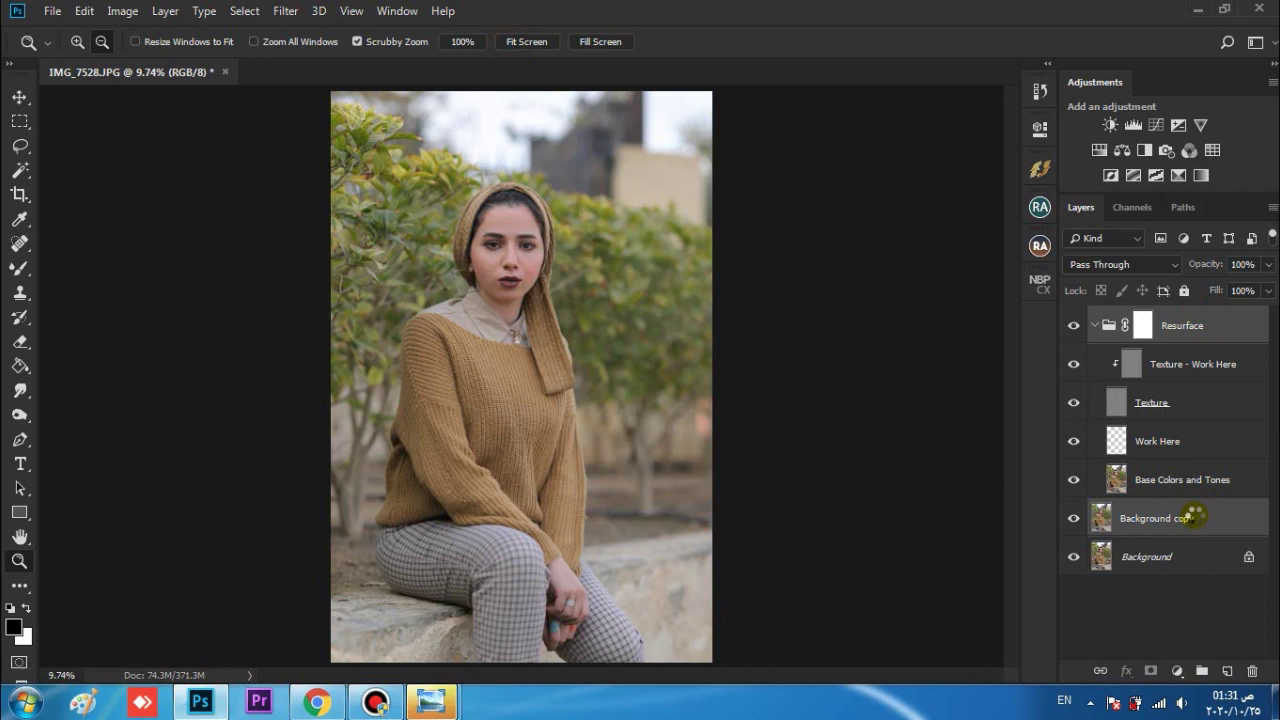
key(ctrl+e)
- Run the MUA Retouch Eye Drops action on the merged Resurface layer
drag(511, 243, 850, 233)
click(1040, 246)
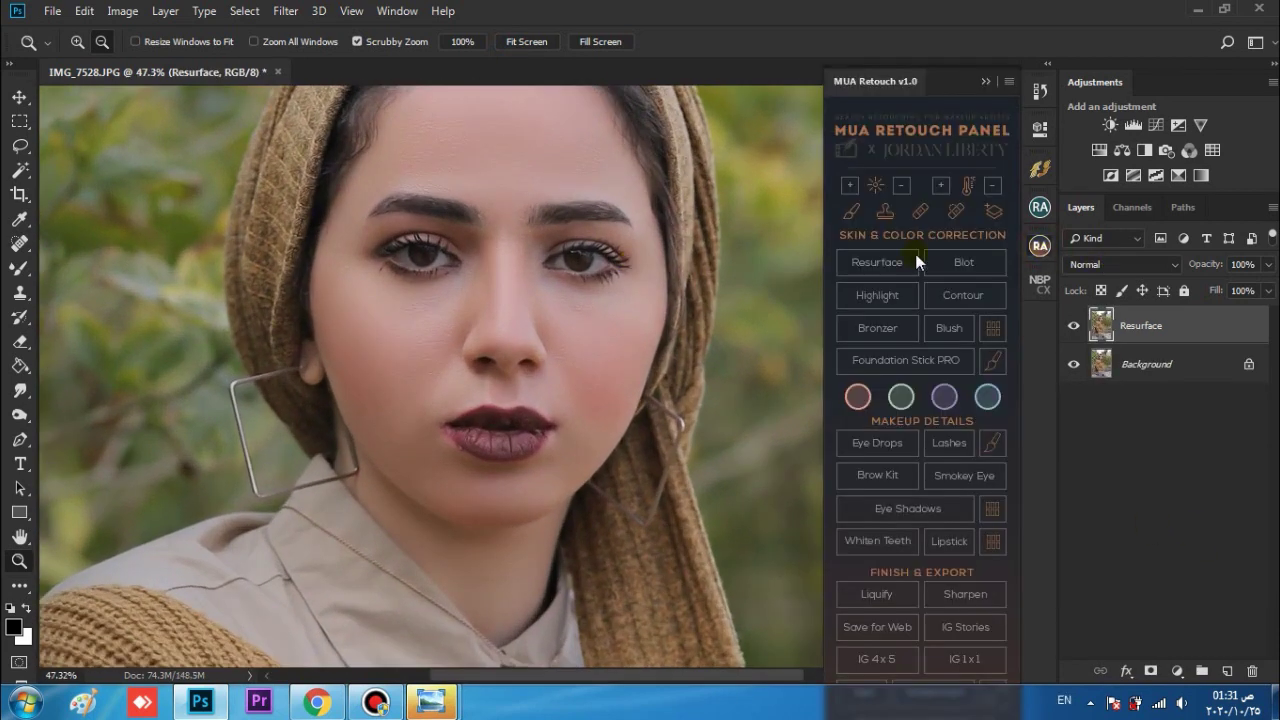
click(866, 450)
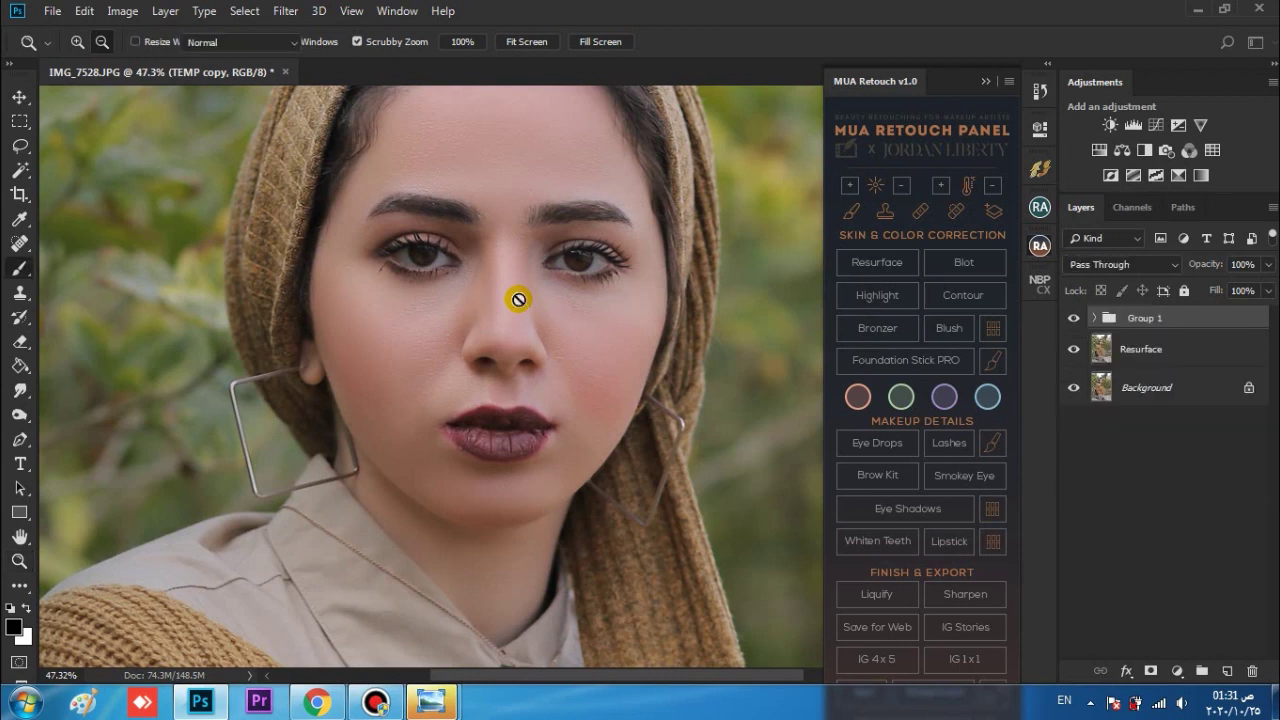
- Paint white on the Clean Eye Whites mask over the whites of both eyes with the Brush at size 15
click(19, 563)
drag(471, 206, 560, 282)
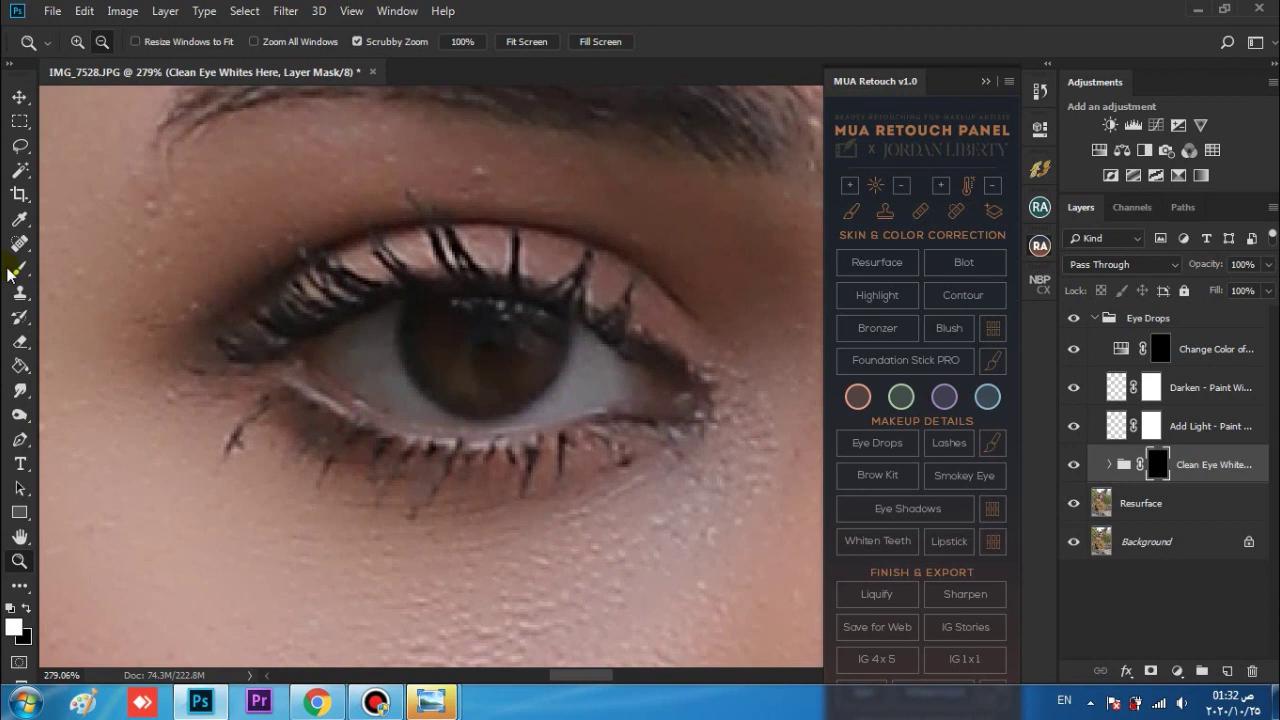
click(19, 268)
key(bracketleft)
key(bracketleft)
key(bracketleft)
key(bracketleft)
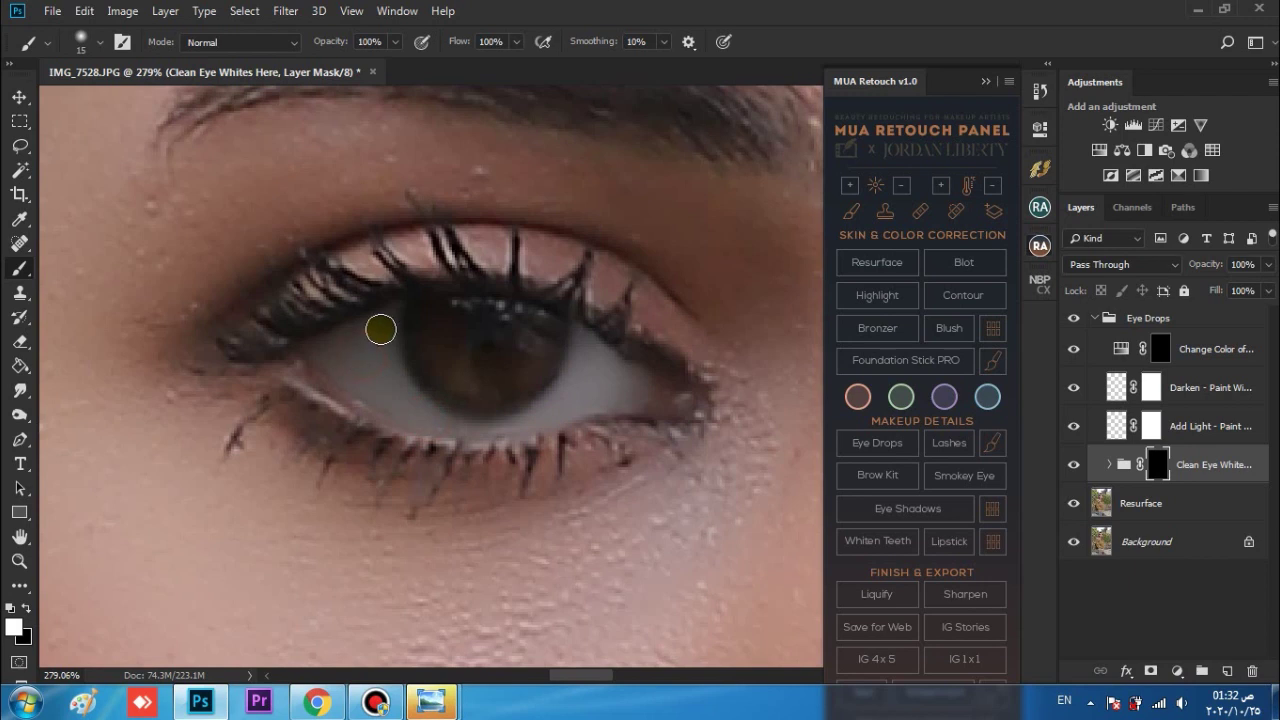
drag(601, 390, 487, 410)
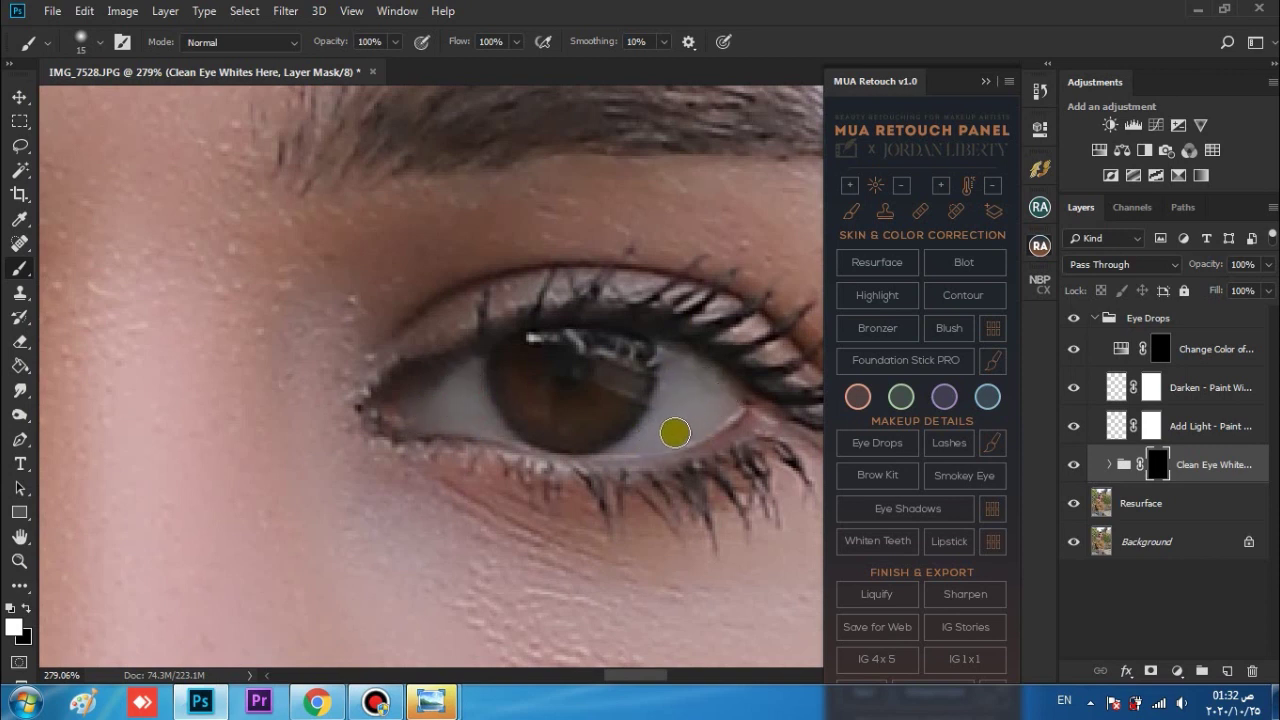
- Collapse the Eye Drops group and merge it with the Resurface layer
click(19, 560)
drag(400, 451, 329, 451)
click(1096, 318)
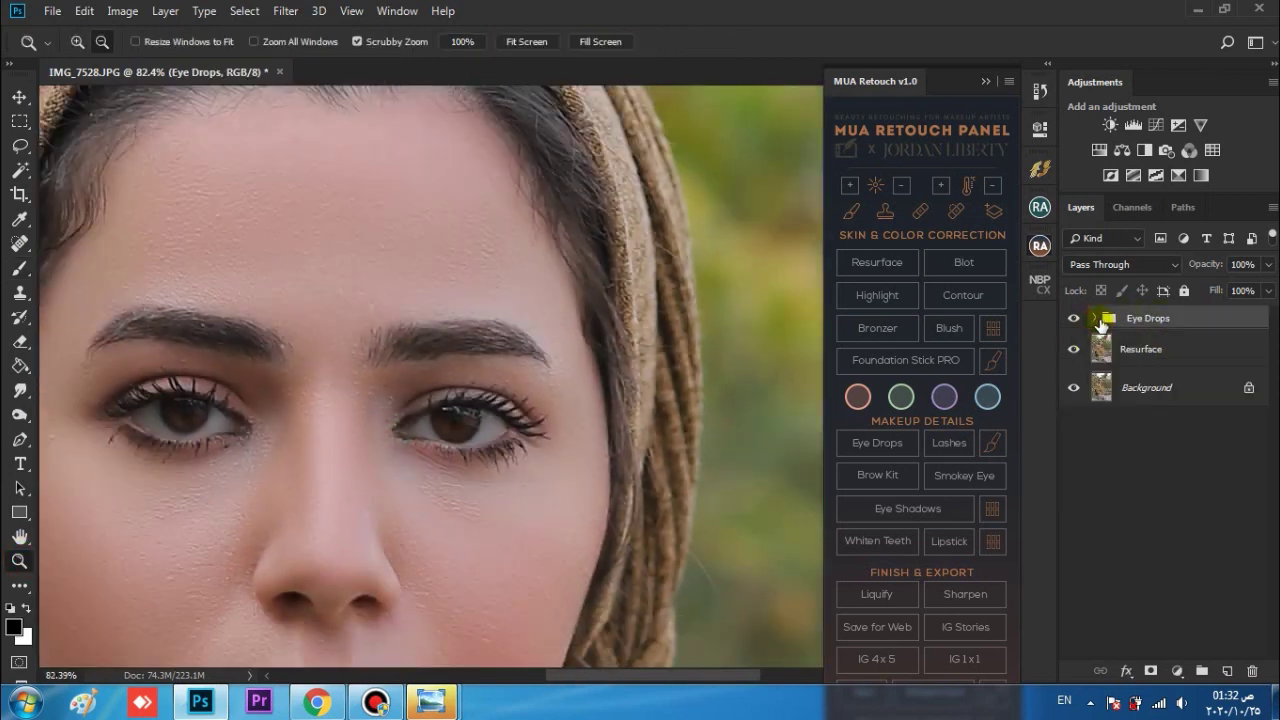
ctrl+click(1200, 345)
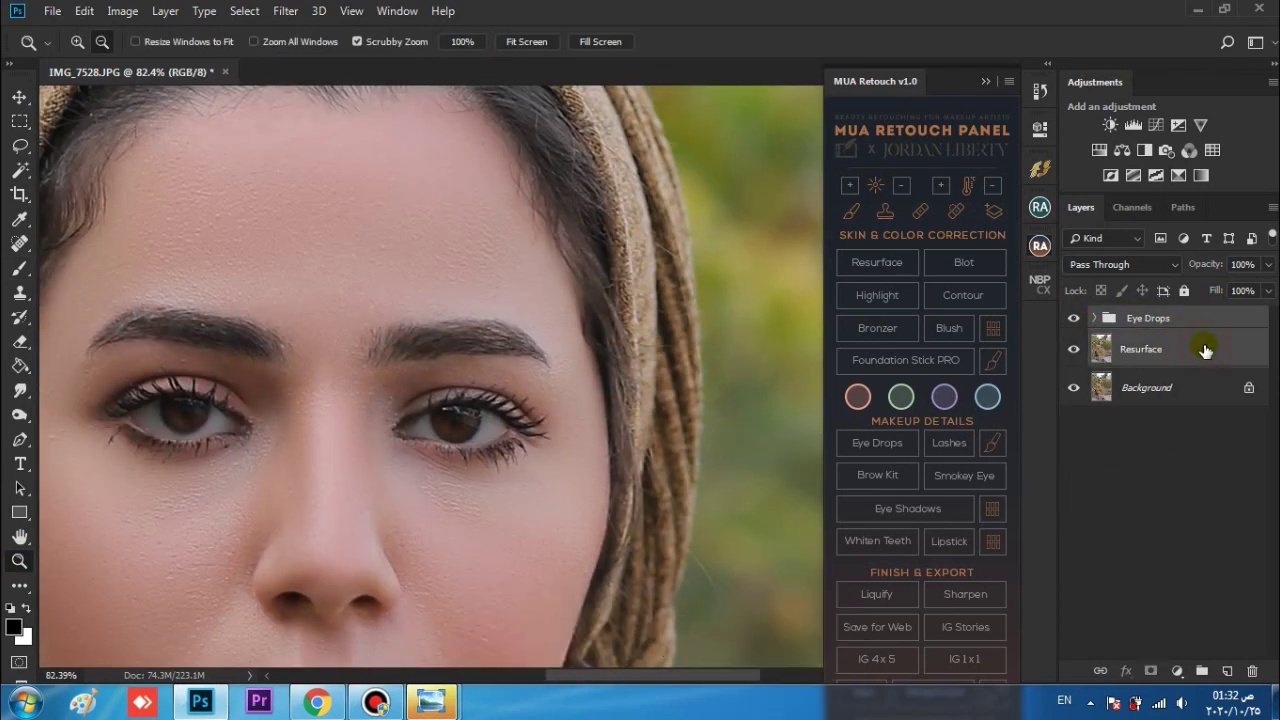
key(ctrl+e)
- Duplicate the Eye Drops layer and strongly brighten the copy with Levels, using midtones 0.84 and a much lower white input level
drag(1214, 328, 1230, 671)
click(963, 485)
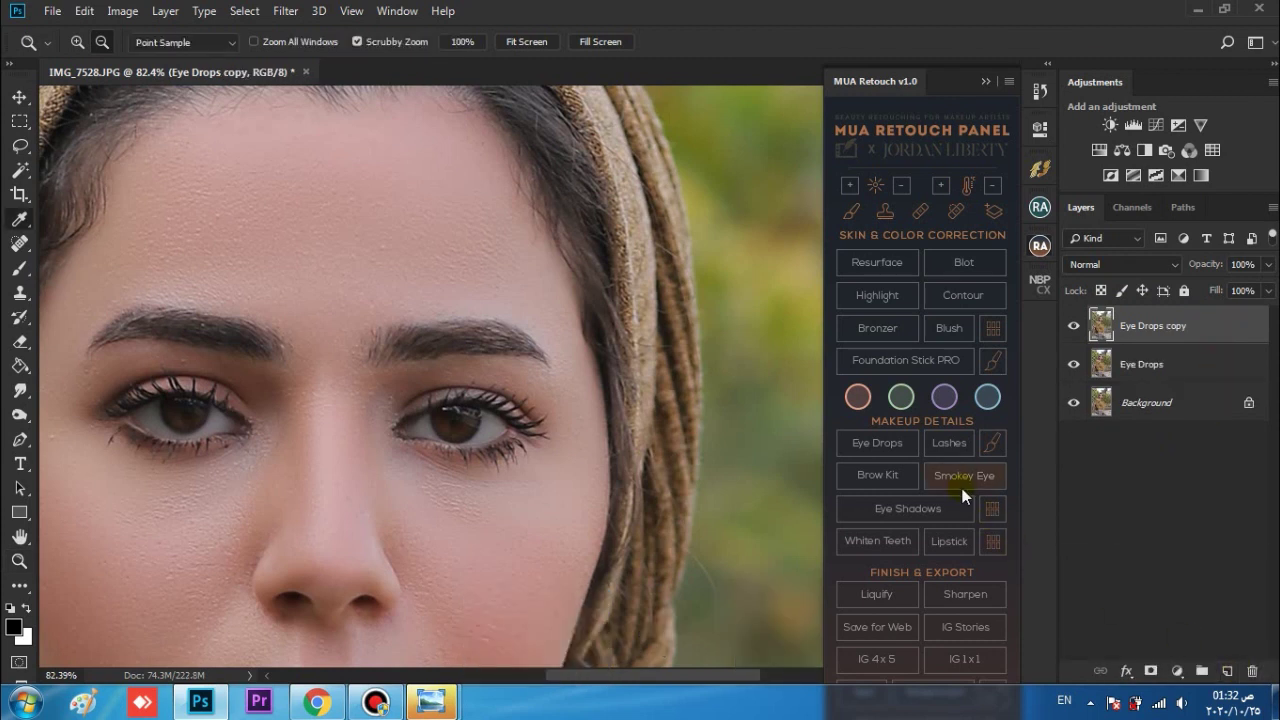
drag(888, 277, 899, 279)
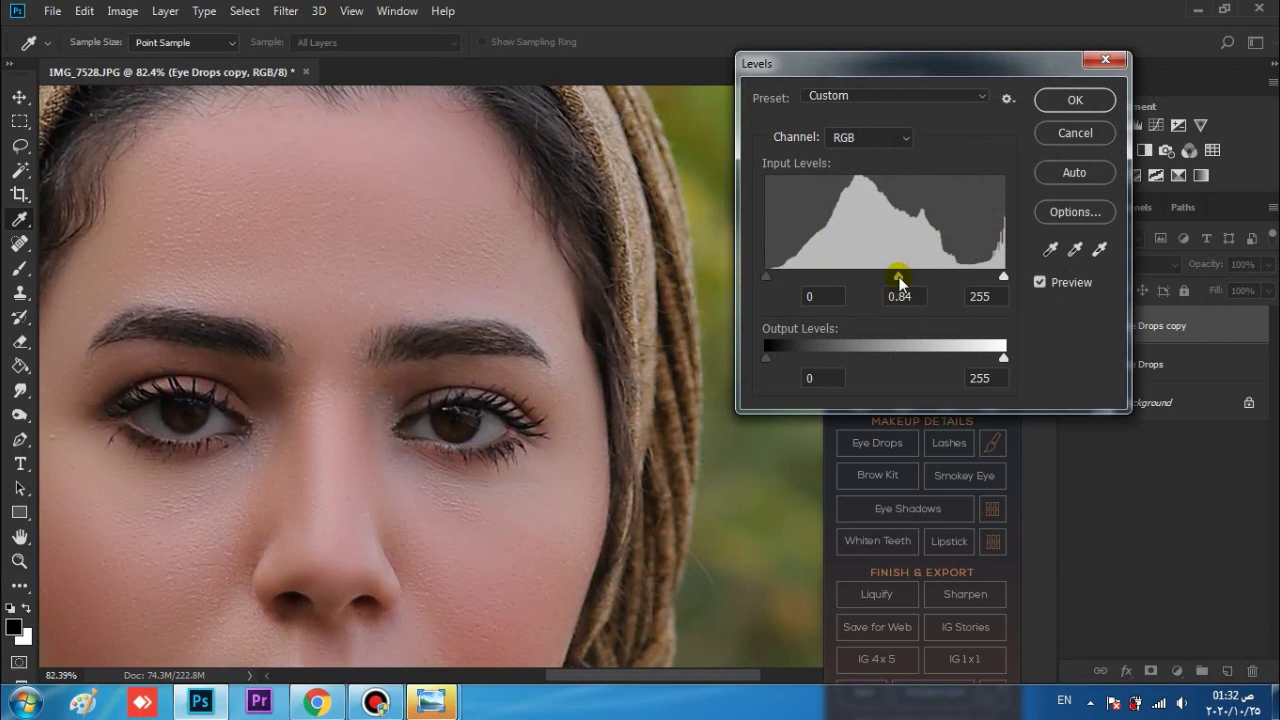
drag(985, 283, 884, 278)
click(1072, 102)
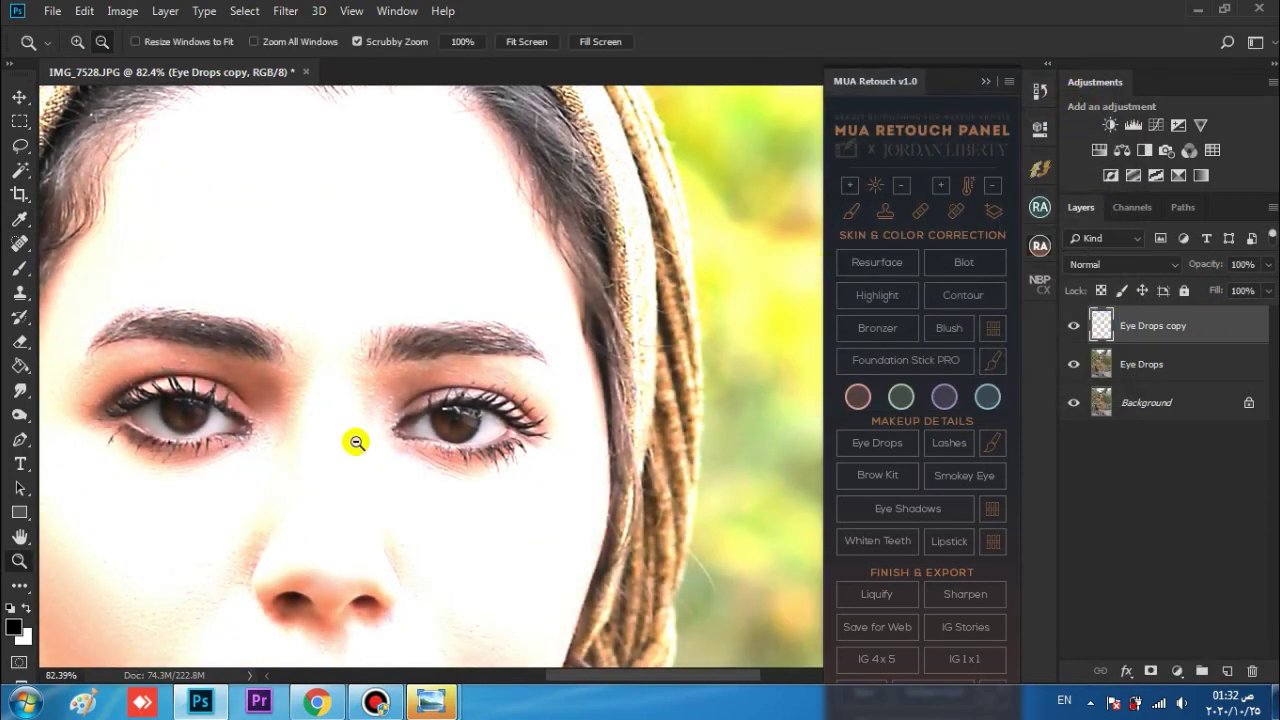
- Add a layer mask to the Eye Drops copy layer and fill it with black
click(1149, 670)
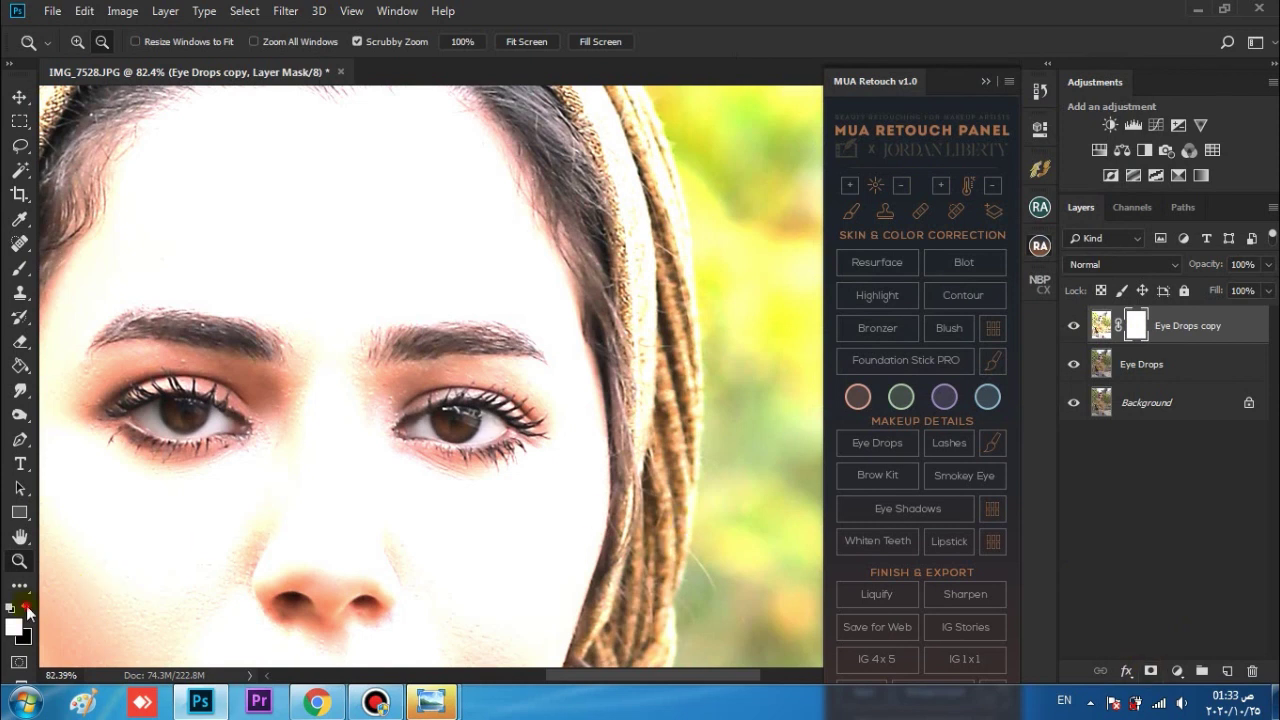
click(20, 366)
click(250, 406)
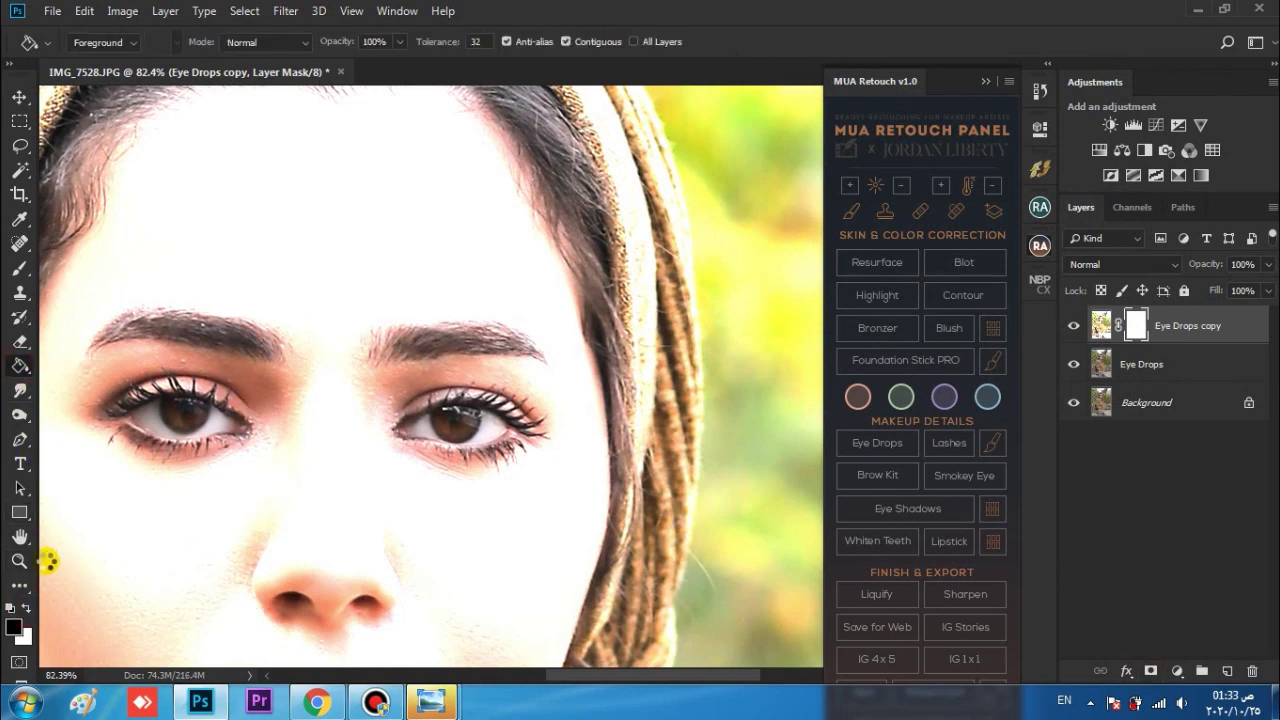
- Paint white on the Eye Drops copy mask over the irises of both eyes with the Brush at size 10
click(20, 561)
drag(452, 420, 590, 442)
click(20, 268)
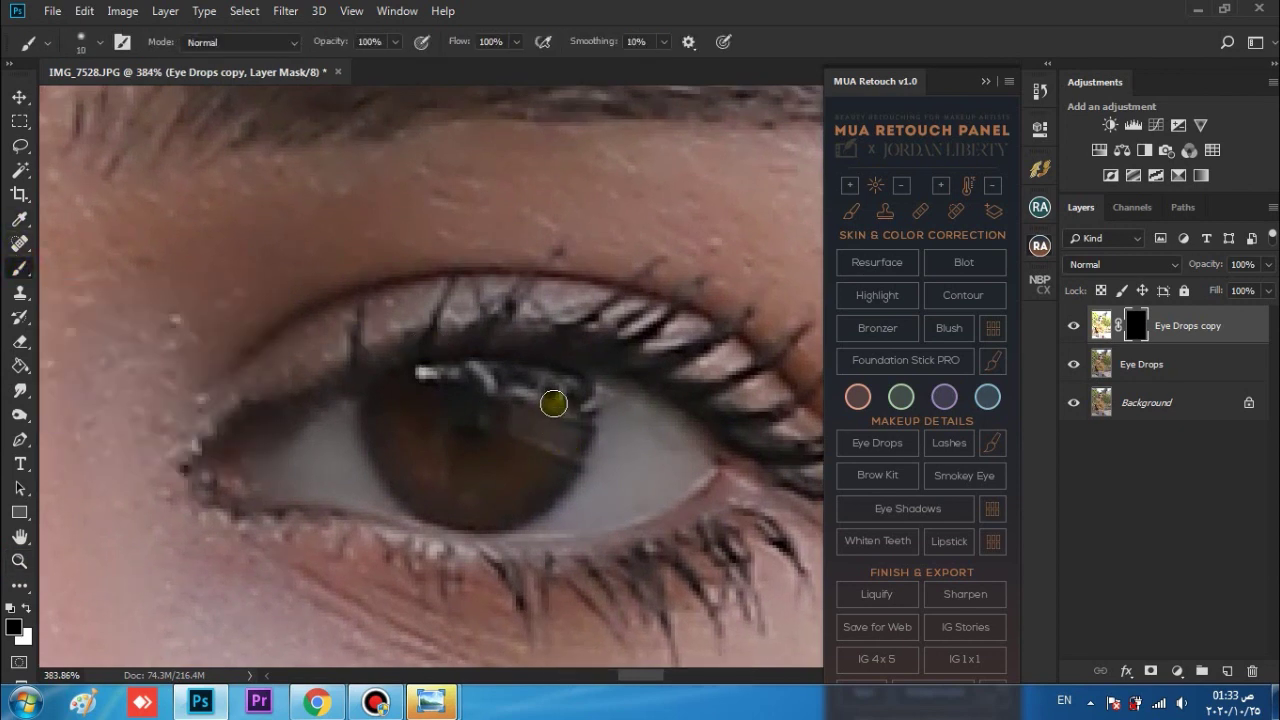
click(29, 608)
mouse_move(549, 377)
mouse_down()
mouse_move(534, 457)
mouse_move(519, 477)
mouse_move(470, 487)
mouse_move(426, 472)
mouse_move(409, 449)
mouse_move(403, 376)
mouse_up()
drag(432, 460, 730, 430)
drag(396, 470, 611, 471)
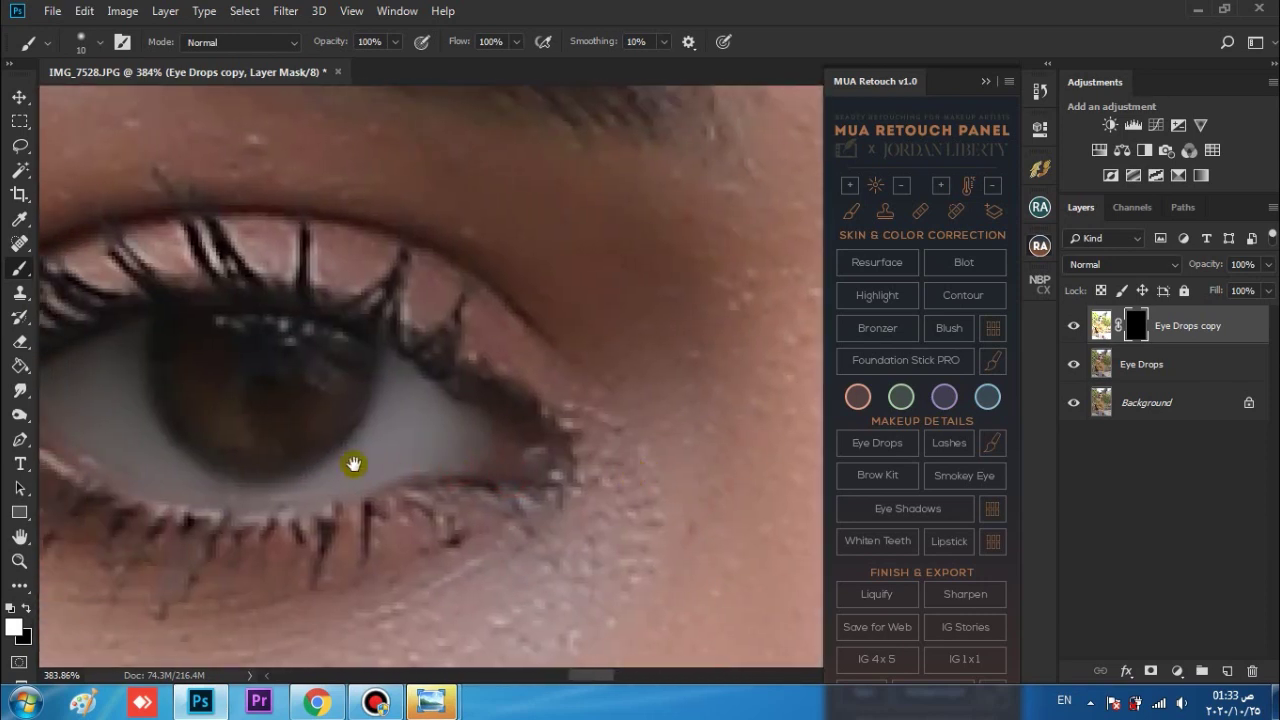
drag(354, 463, 560, 521)
mouse_move(546, 430)
mouse_down()
mouse_move(524, 487)
mouse_move(479, 509)
mouse_move(449, 507)
mouse_move(405, 462)
mouse_up()
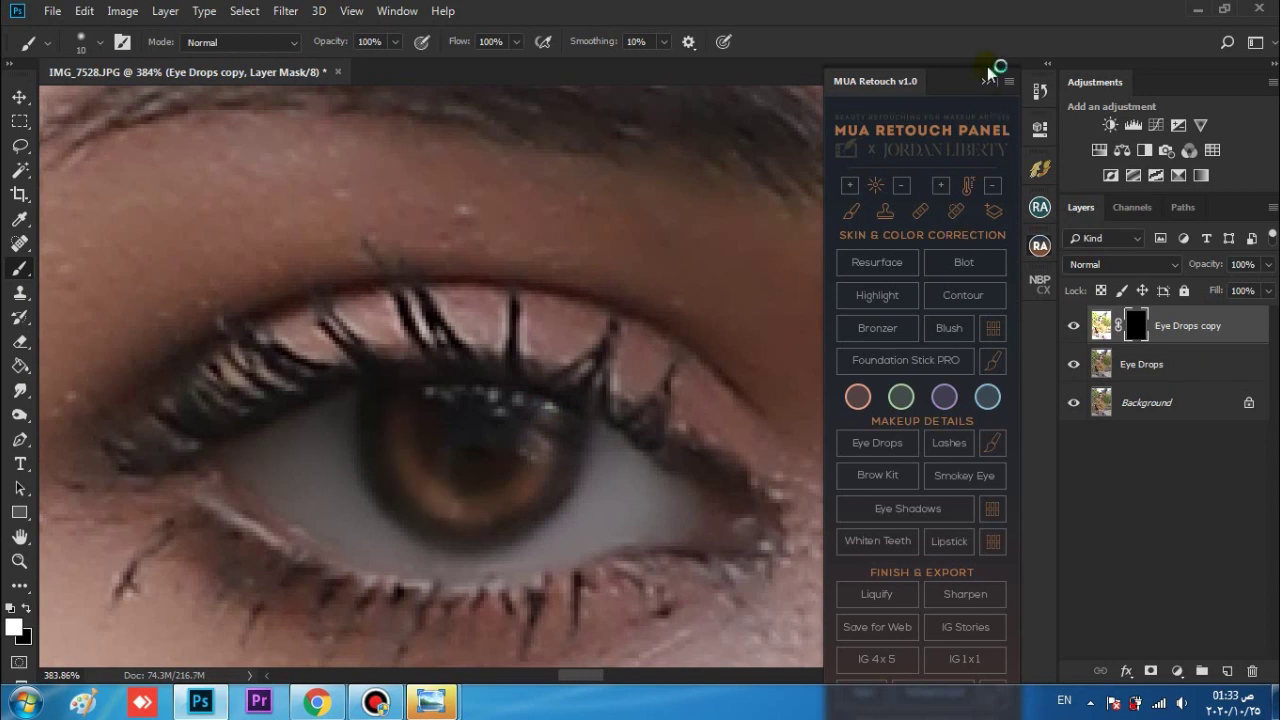
- Feather the layer mask of the Eye Drops copy to soften the brightened irises
click(988, 80)
click(1038, 127)
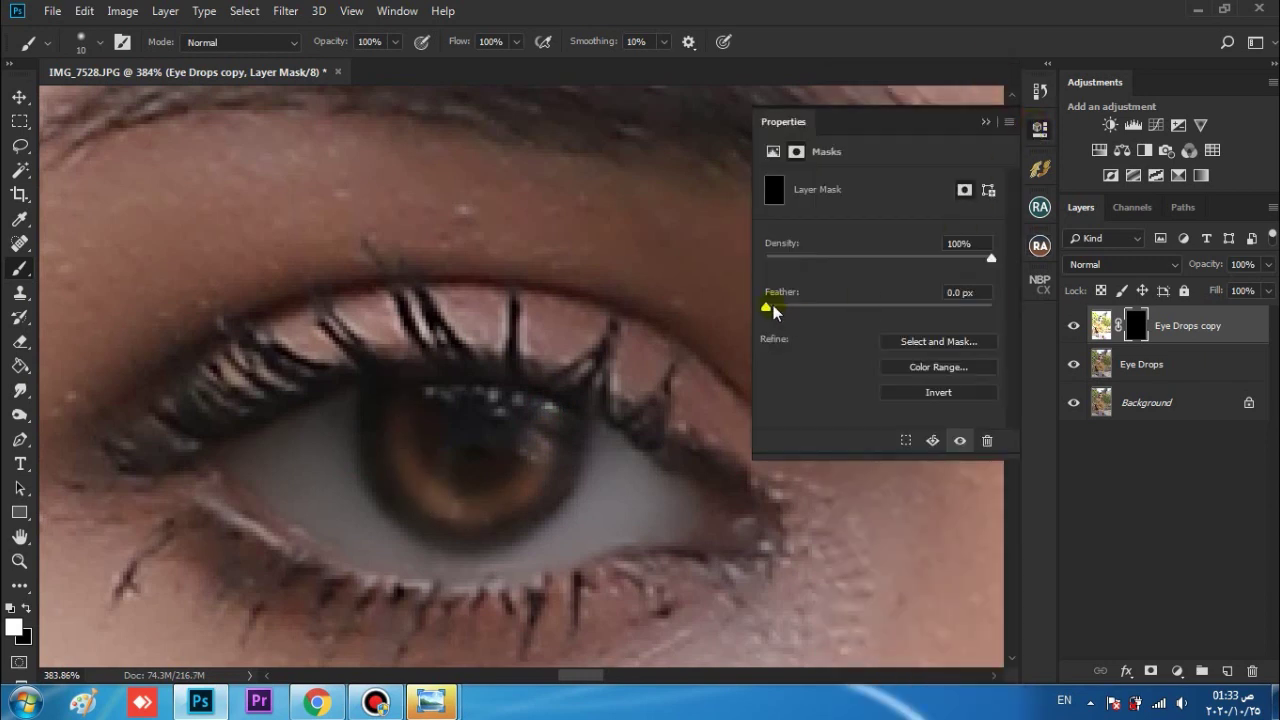
mouse_move(793, 305)
mouse_down()
mouse_move(837, 309)
mouse_move(817, 313)
mouse_up()
click(985, 121)
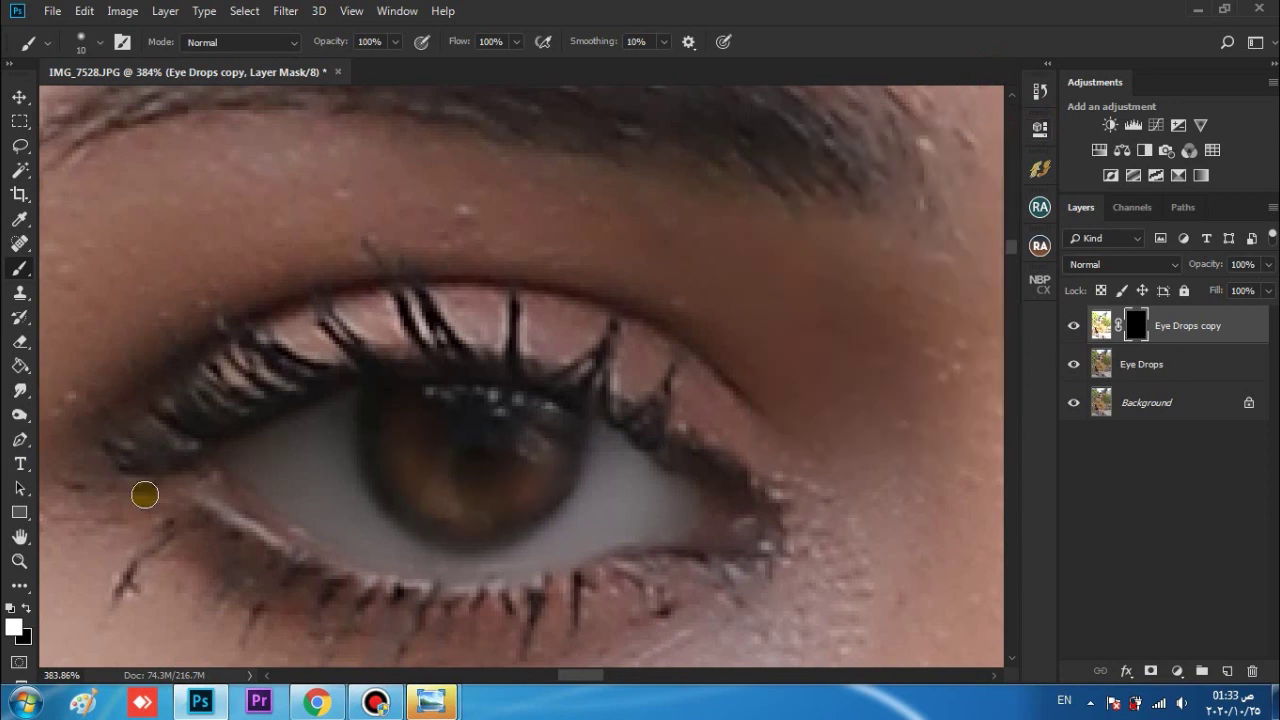
- Compare the face with and without the iris brightening, and merge the Eye Drops copy with the Eye Drops layer
click(19, 561)
drag(486, 423, 468, 418)
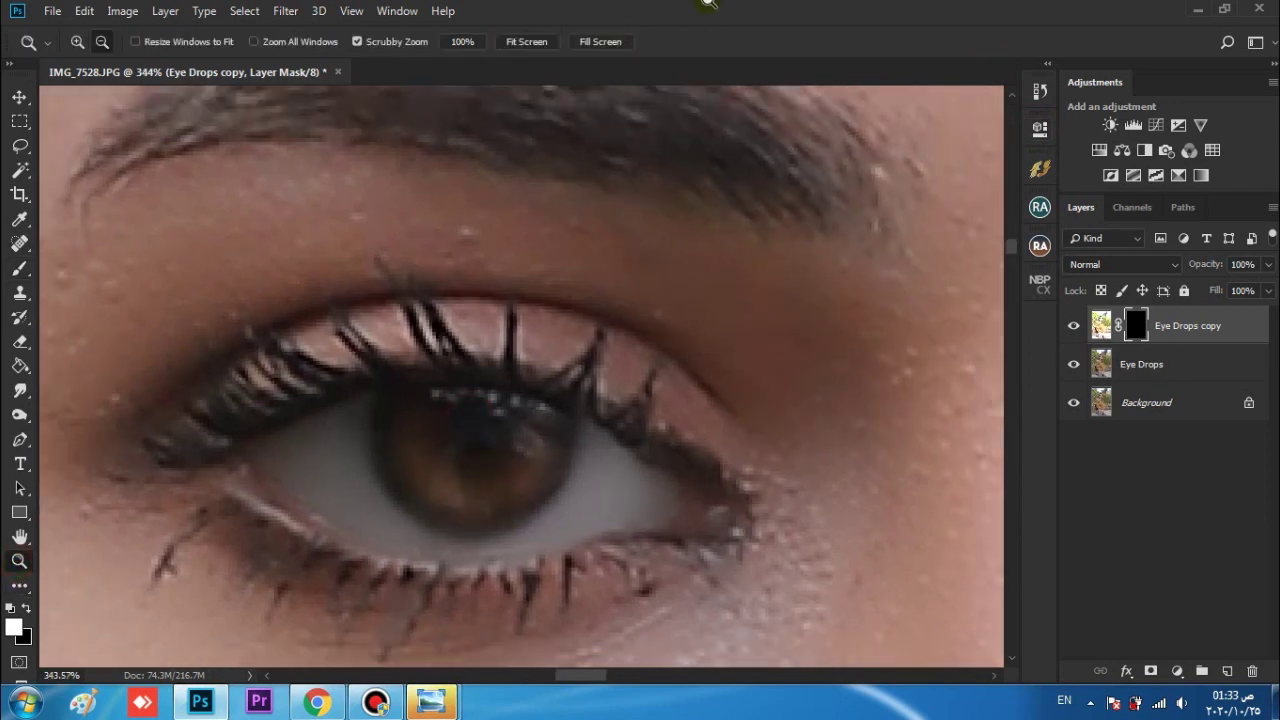
click(527, 42)
drag(514, 268, 640, 222)
click(1075, 325)
click(1075, 325)
ctrl+click(1227, 372)
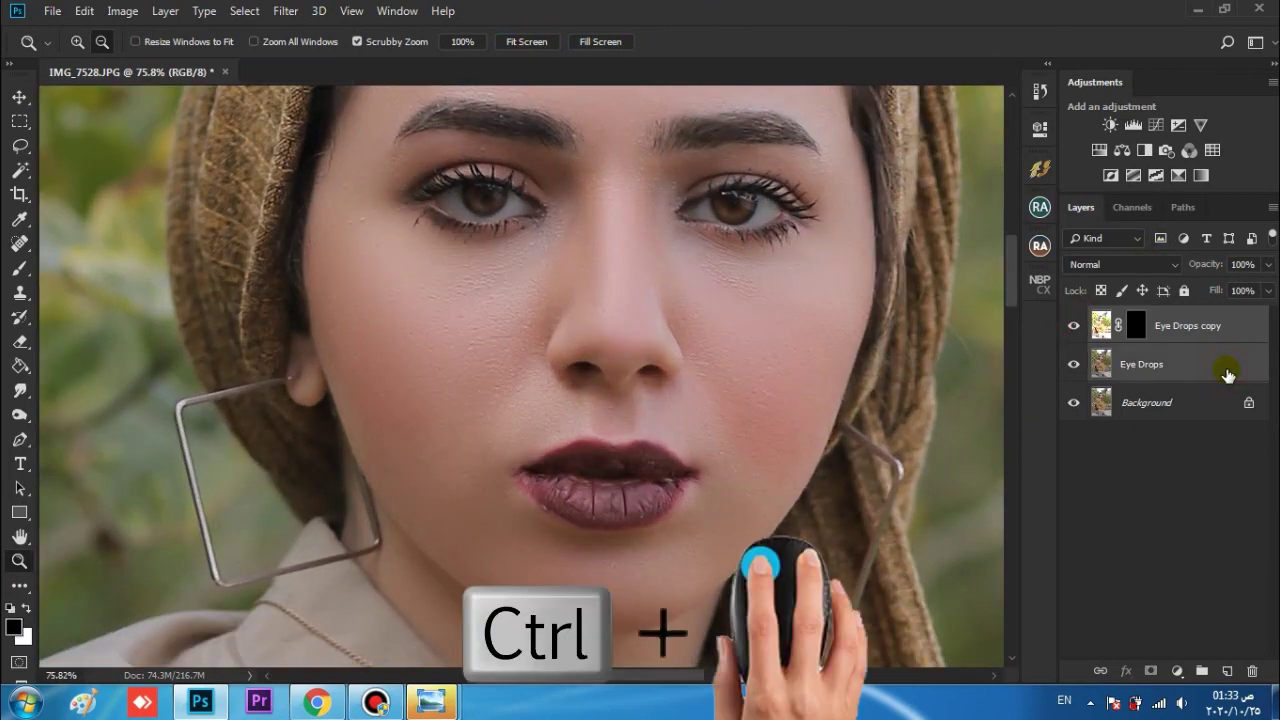
key(ctrl+e)
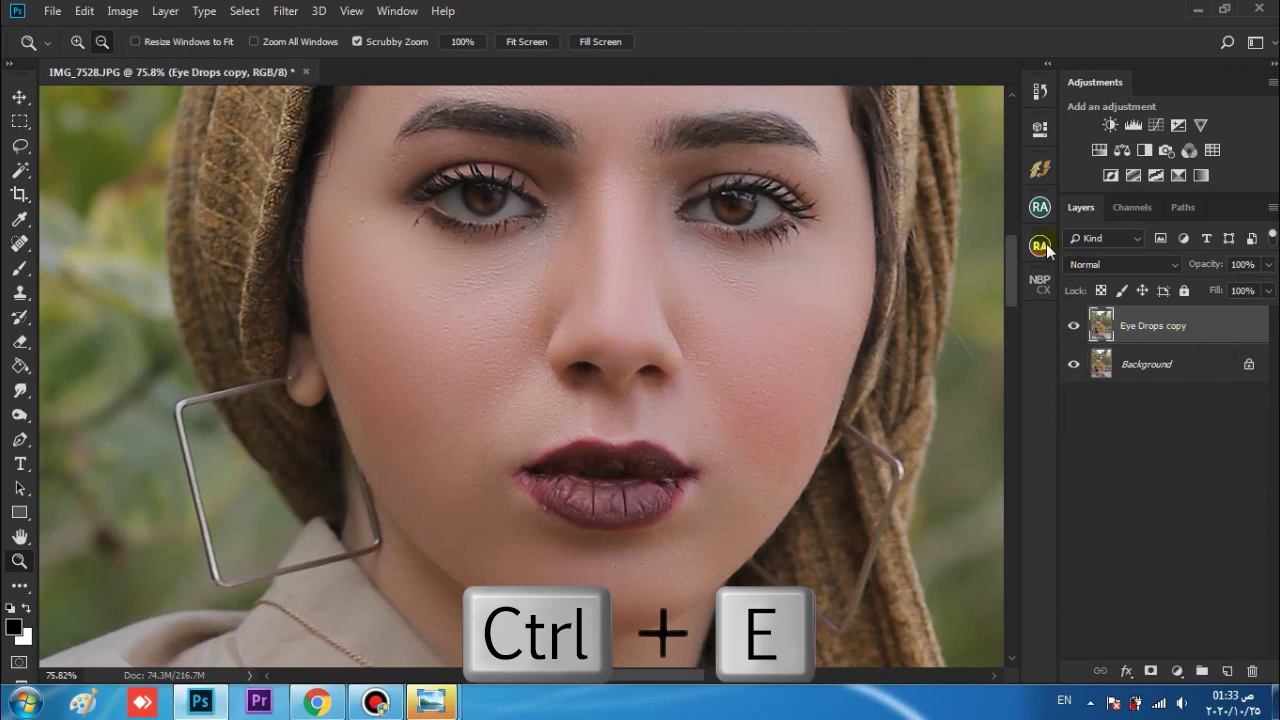
- Run the MUA Retouch Lipstick action and paint its mask white over both lips with the Brush at sizes 15 and 30
click(1040, 245)
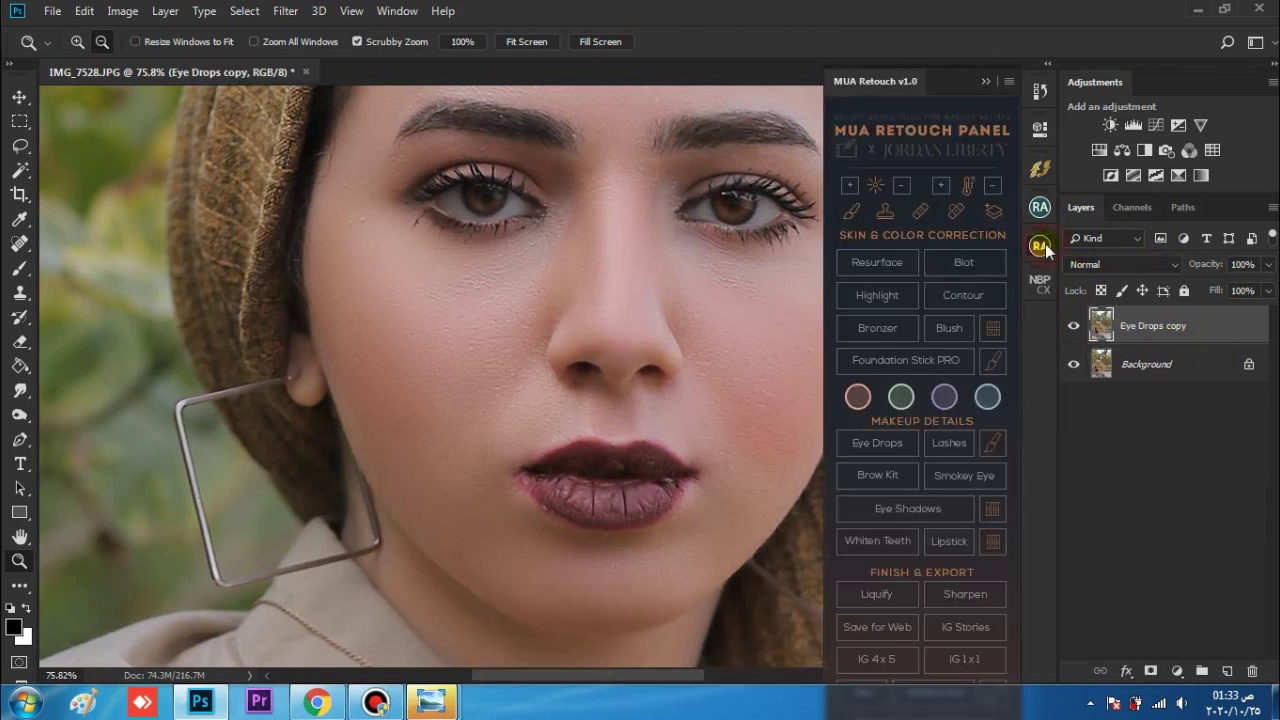
click(950, 542)
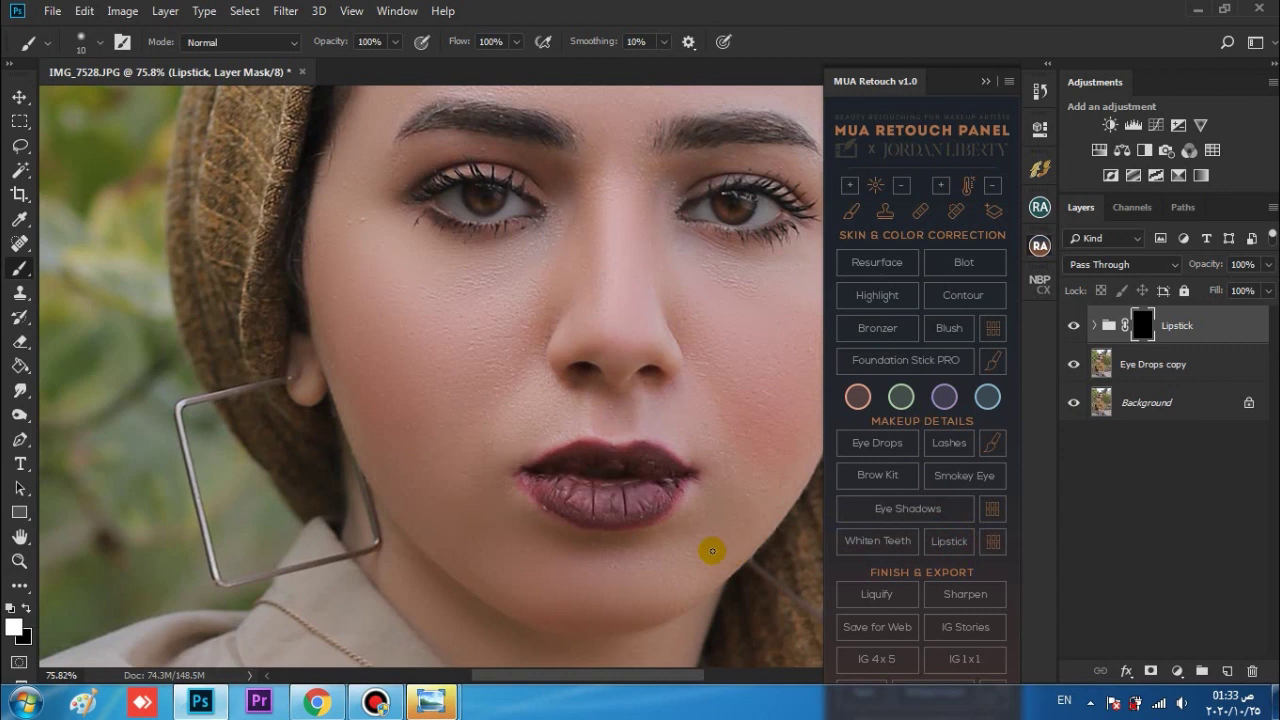
click(18, 563)
drag(609, 503, 717, 471)
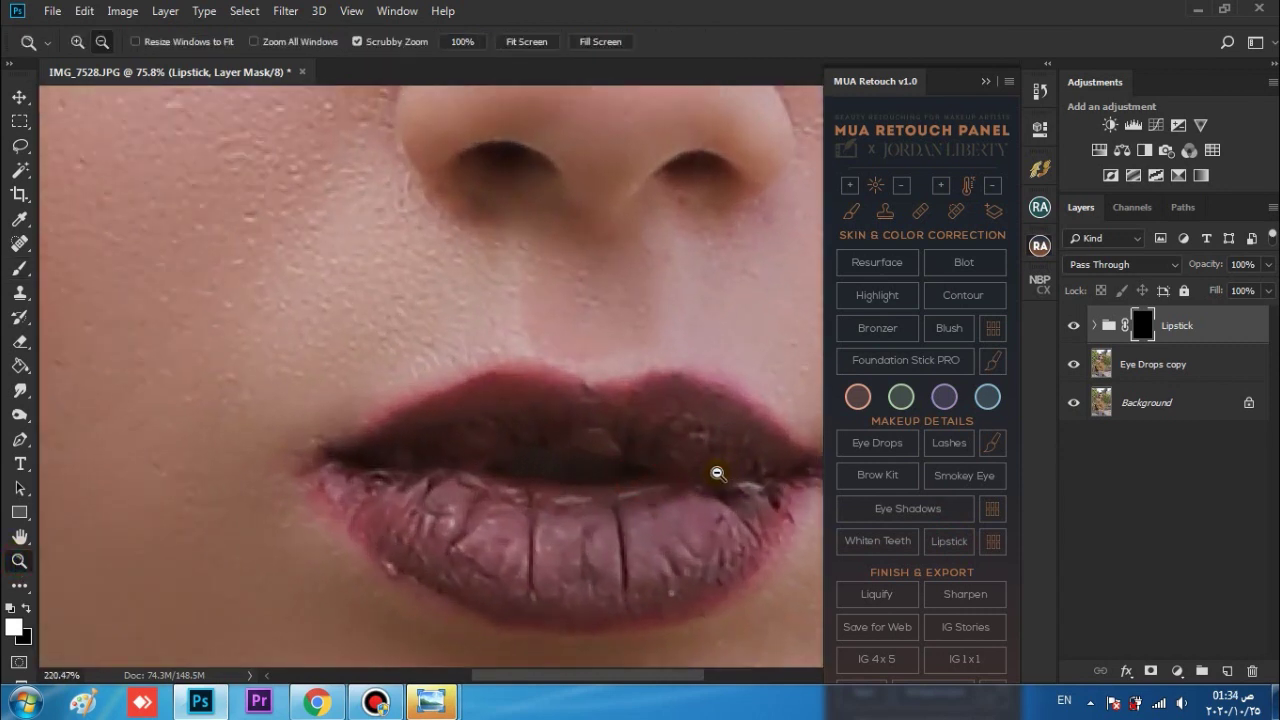
click(18, 268)
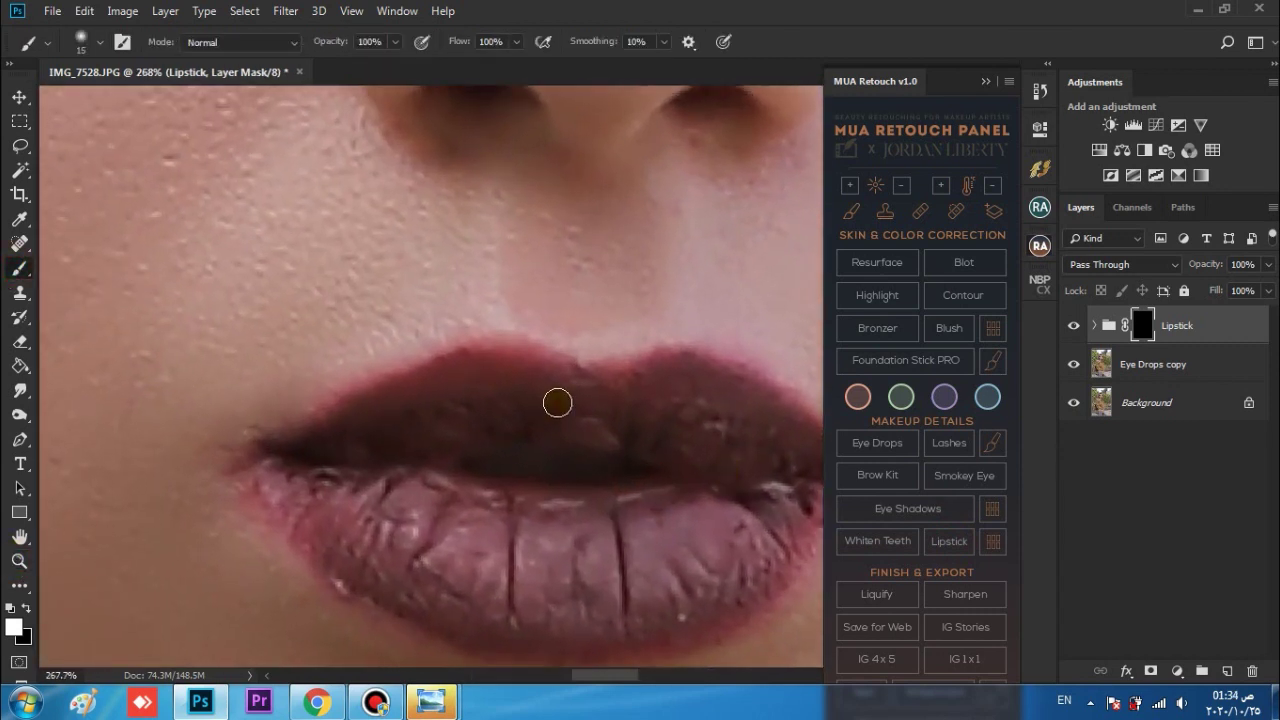
mouse_move(606, 434)
mouse_down()
mouse_move(456, 431)
mouse_move(473, 495)
mouse_move(638, 497)
mouse_move(619, 426)
mouse_move(654, 376)
mouse_move(566, 389)
mouse_move(530, 366)
mouse_move(642, 381)
mouse_move(456, 371)
mouse_move(296, 447)
mouse_move(262, 478)
mouse_move(337, 553)
mouse_move(460, 630)
mouse_move(535, 645)
mouse_move(550, 607)
mouse_move(600, 606)
mouse_move(488, 619)
mouse_move(614, 581)
mouse_move(711, 466)
mouse_move(702, 420)
mouse_move(651, 371)
mouse_move(551, 341)
mouse_move(585, 386)
mouse_move(559, 400)
mouse_move(661, 441)
mouse_move(621, 477)
mouse_move(519, 500)
mouse_move(307, 484)
mouse_move(384, 374)
mouse_move(264, 410)
mouse_move(278, 532)
mouse_move(439, 555)
mouse_move(474, 590)
mouse_move(528, 545)
mouse_move(608, 537)
mouse_move(652, 478)
mouse_up()
key(bracketright)
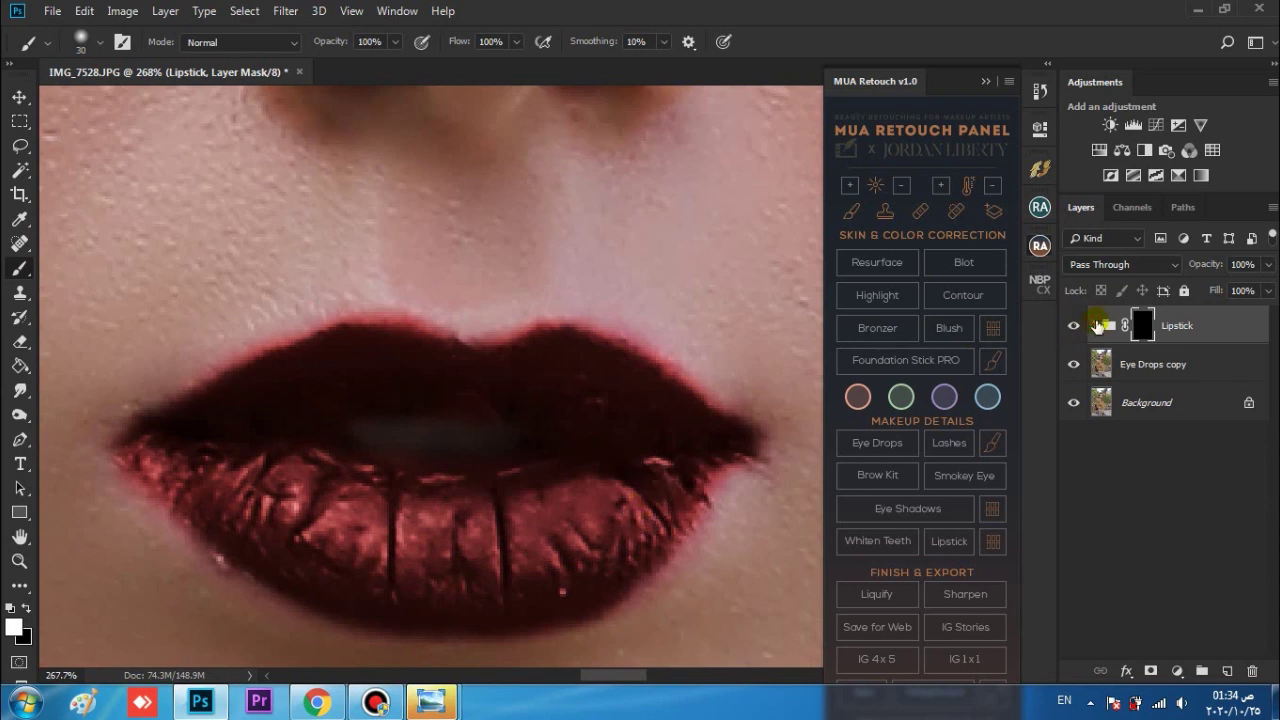
- In the Lipstick group, set the opacity of Adjust Saturation of Shadows to 60% and of Add Volume & Contrast to 21%
click(1097, 326)
click(1195, 482)
drag(1224, 272, 1184, 275)
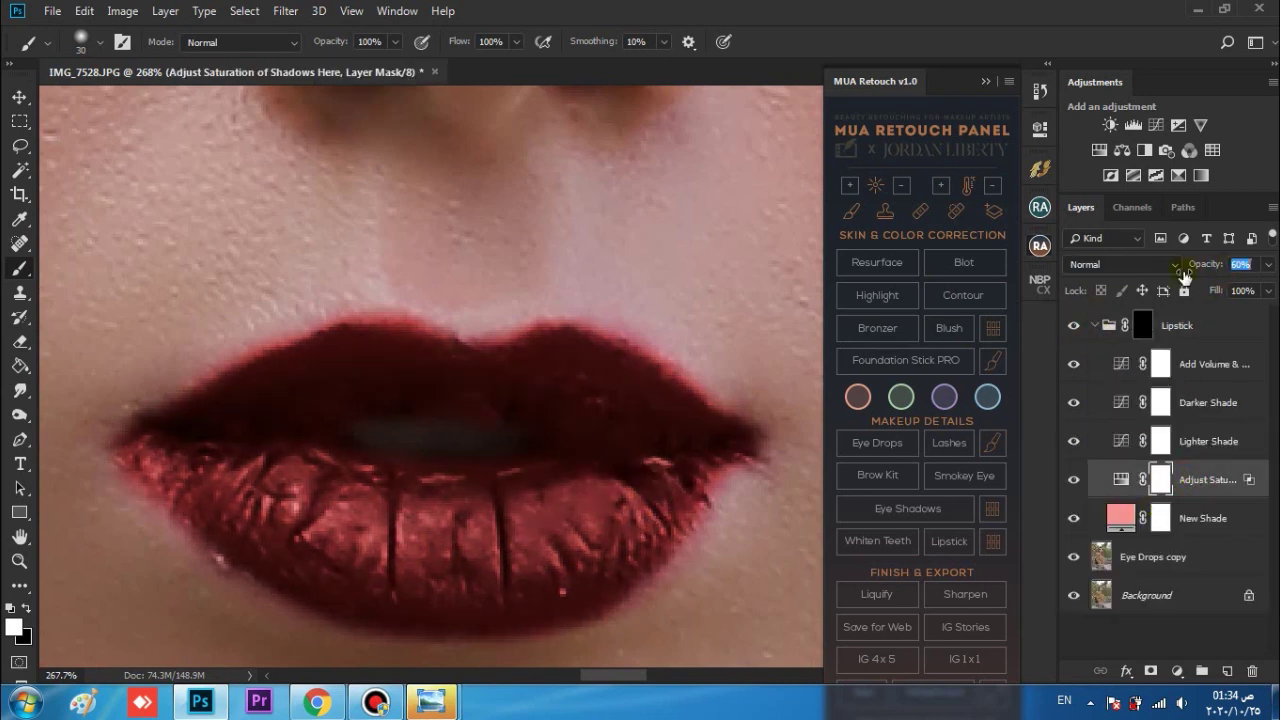
click(1185, 398)
click(1205, 364)
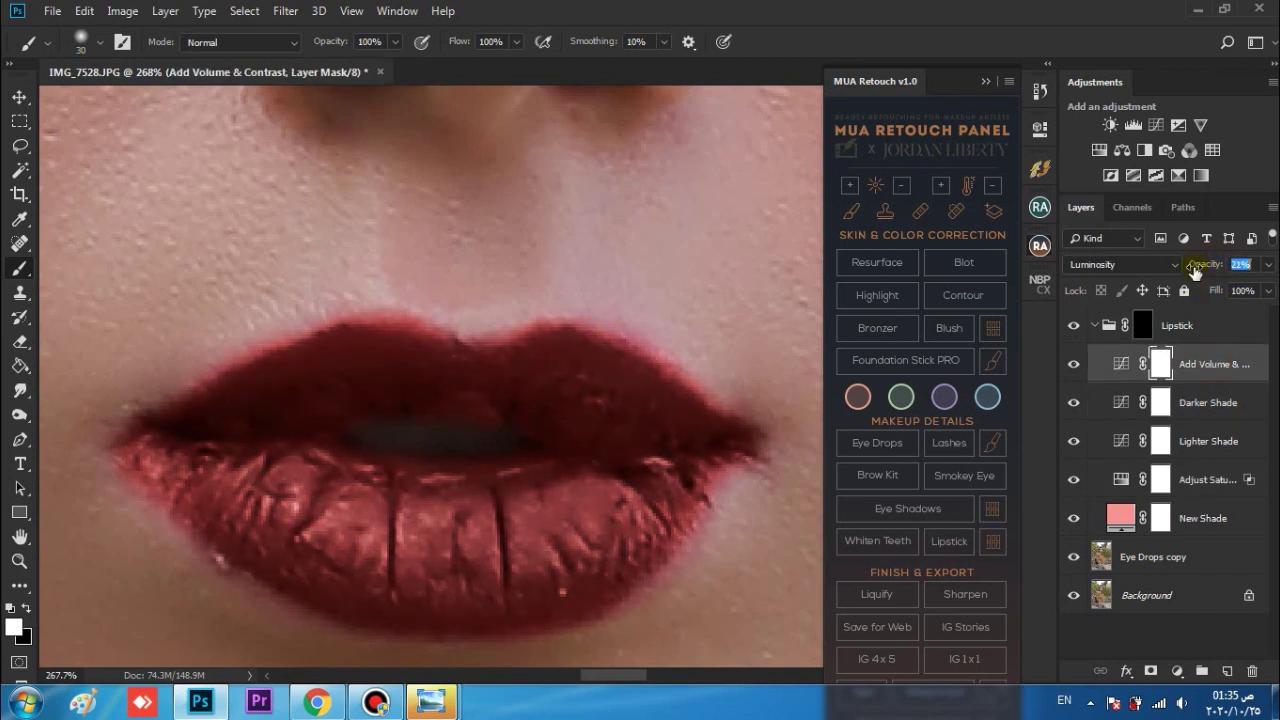
- Lower the Lipstick group's opacity to 55% and compare the lips with and without it
click(1198, 332)
drag(1207, 268, 1182, 281)
click(1073, 328)
click(1073, 328)
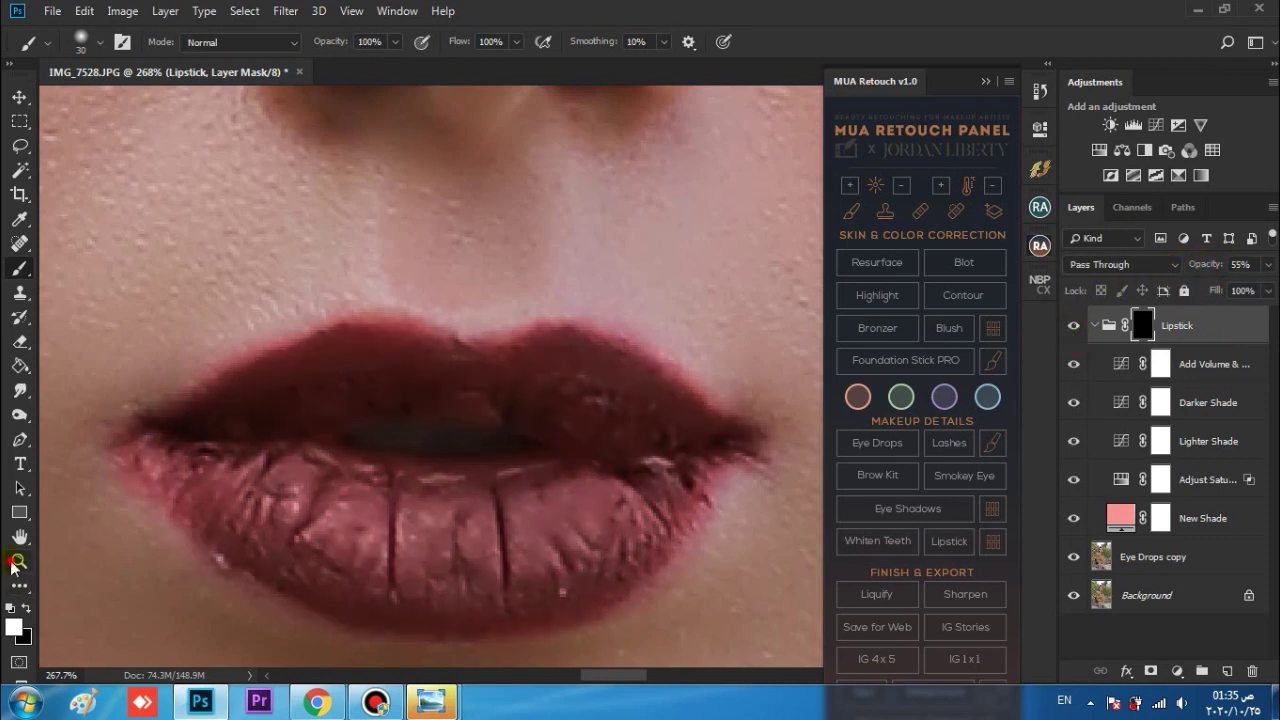
- Review the lipstick on the full portrait, collapse the Lipstick group and merge it with the Eye Drops copy layer
click(17, 562)
scroll(271, 486, down, 10)
click(1075, 325)
click(1075, 325)
click(1095, 326)
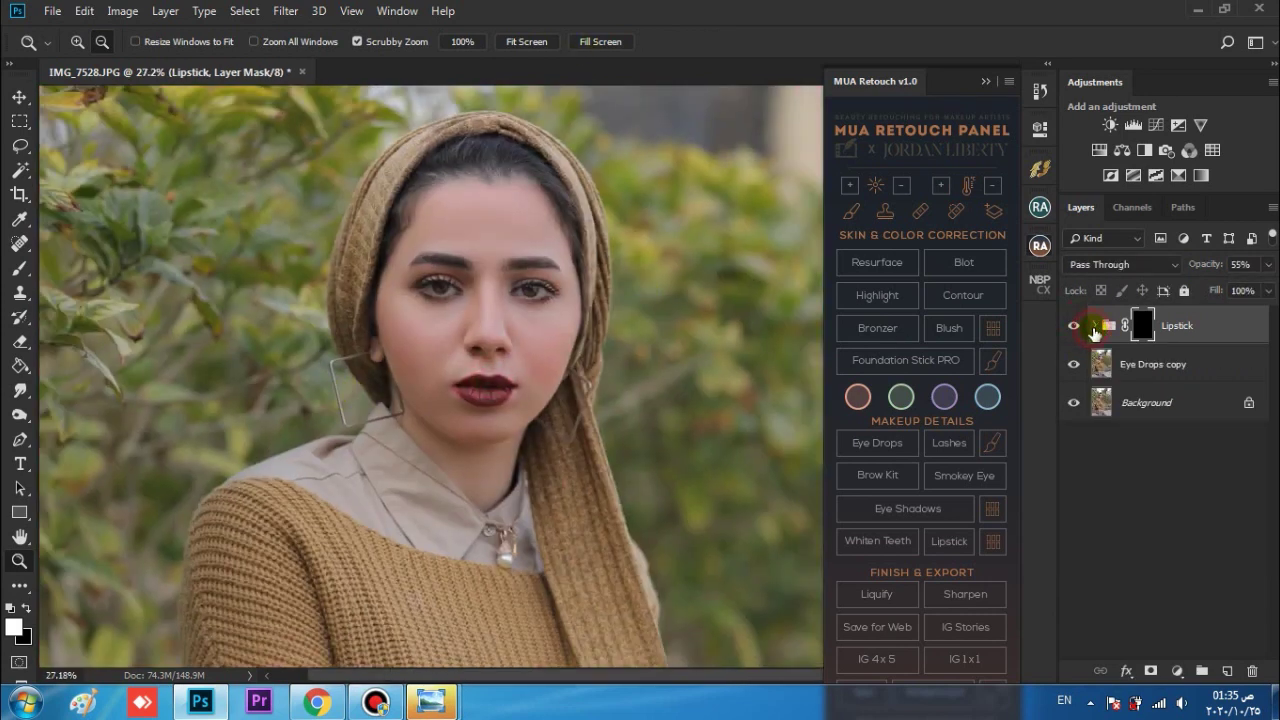
ctrl+click(1208, 366)
key(ctrl+e)
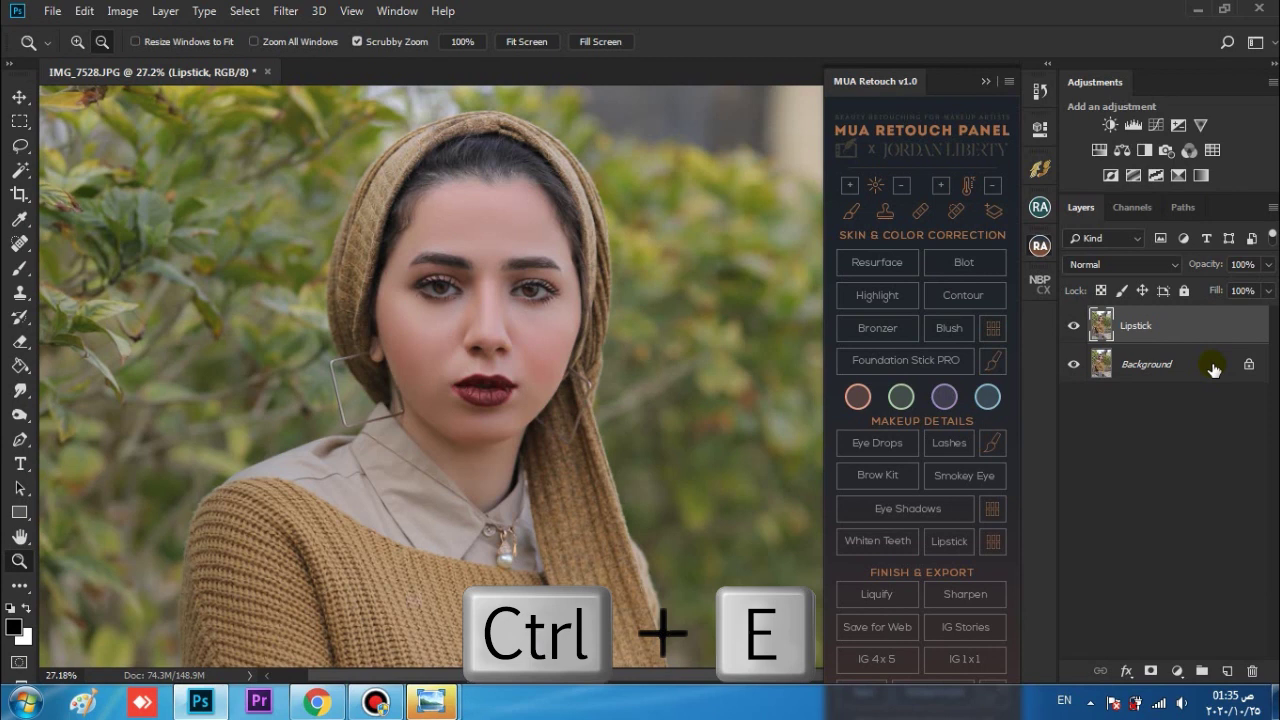
- Run the MUA Retouch Foundation Stick PRO action and target the Skin Tone group's mask for white painting
click(931, 359)
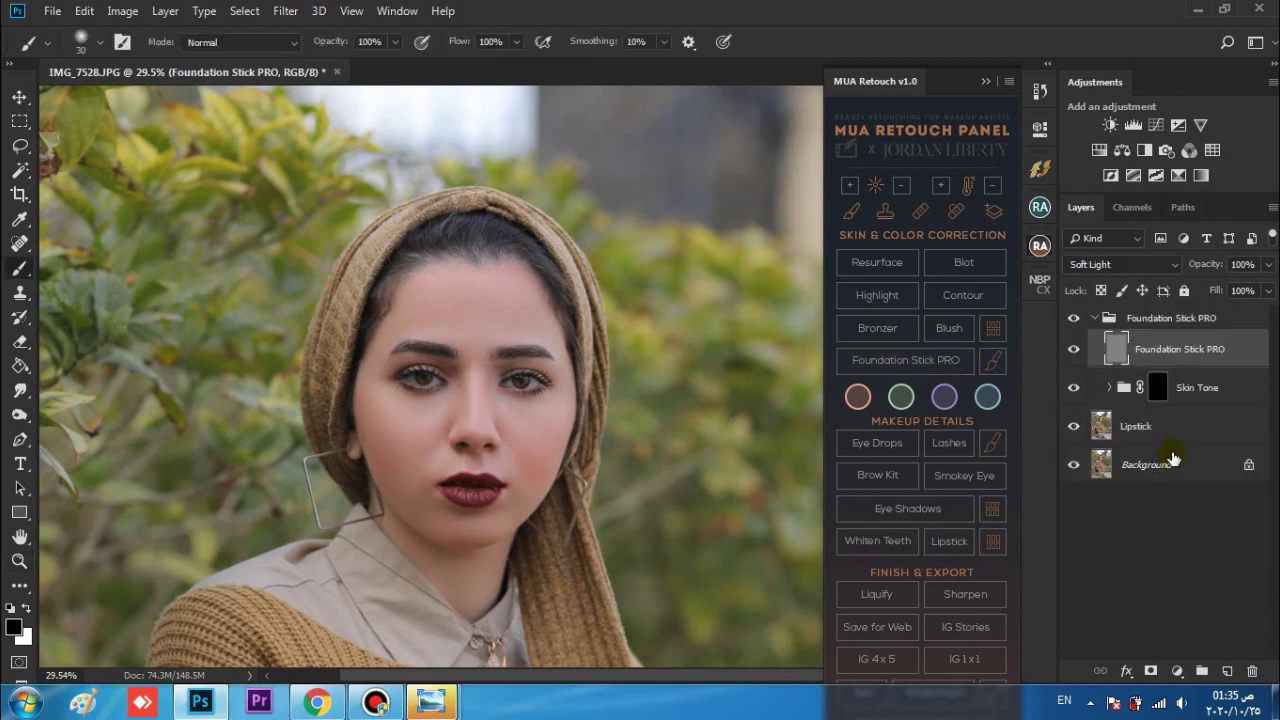
click(19, 561)
click(509, 306)
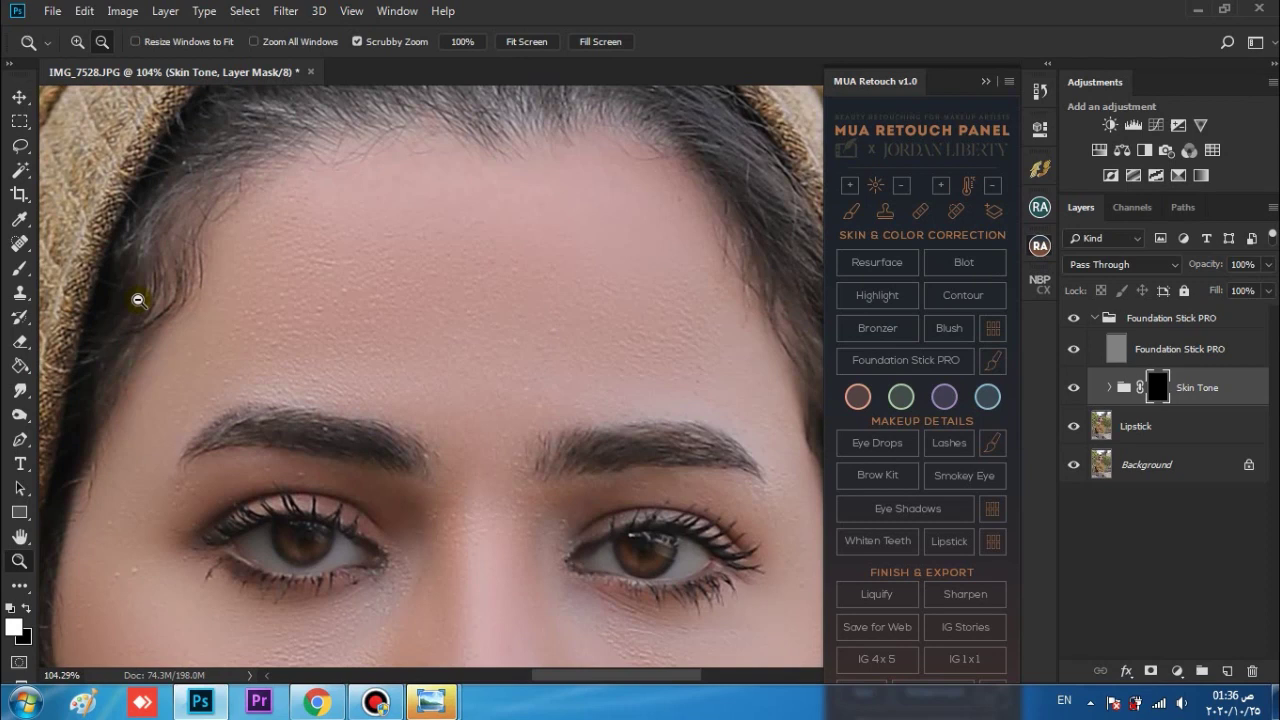
- Paint the Skin Tone mask white over the forehead with the Brush enlarged to about size 150
click(19, 268)
key(bracketright)
key(bracketright)
key(bracketright)
key(bracketright)
key(bracketright)
key(bracketright)
key(bracketright)
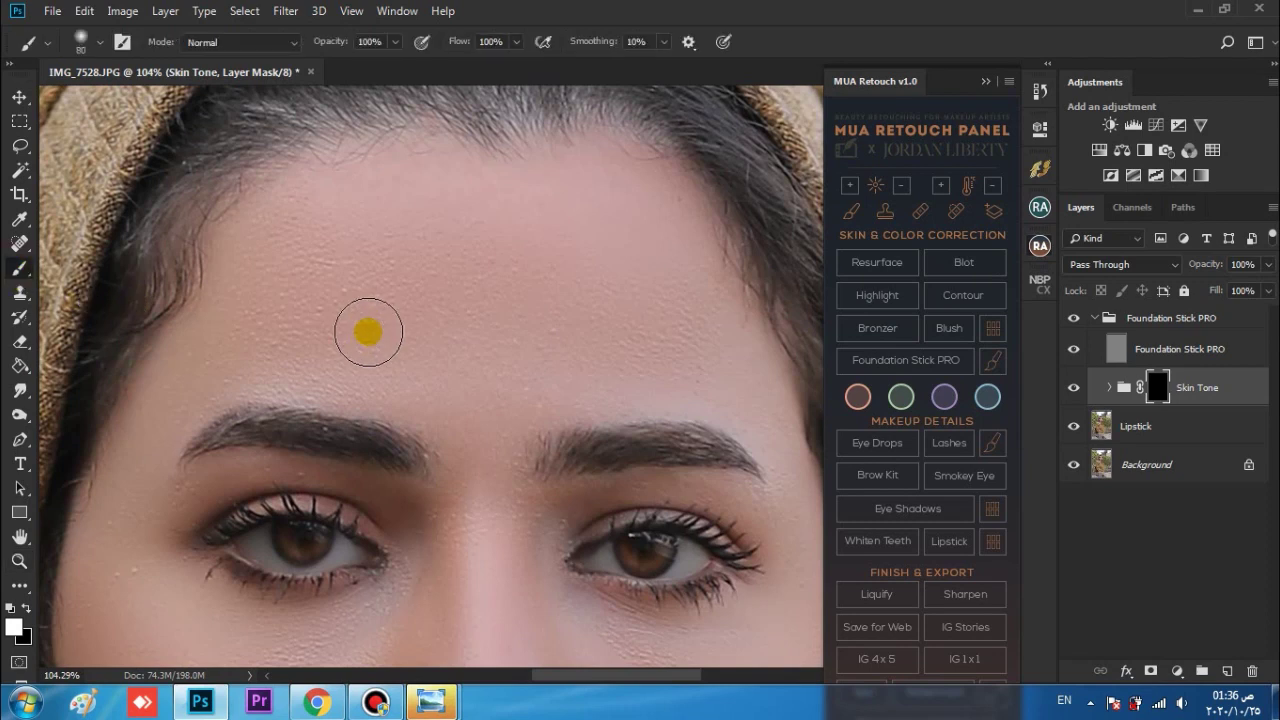
key(bracketright)
key(bracketright)
key(bracketright)
drag(458, 338, 386, 331)
key(bracketleft)
key(bracketleft)
click(247, 338)
click(328, 237)
drag(658, 139, 620, 224)
drag(292, 252, 534, 423)
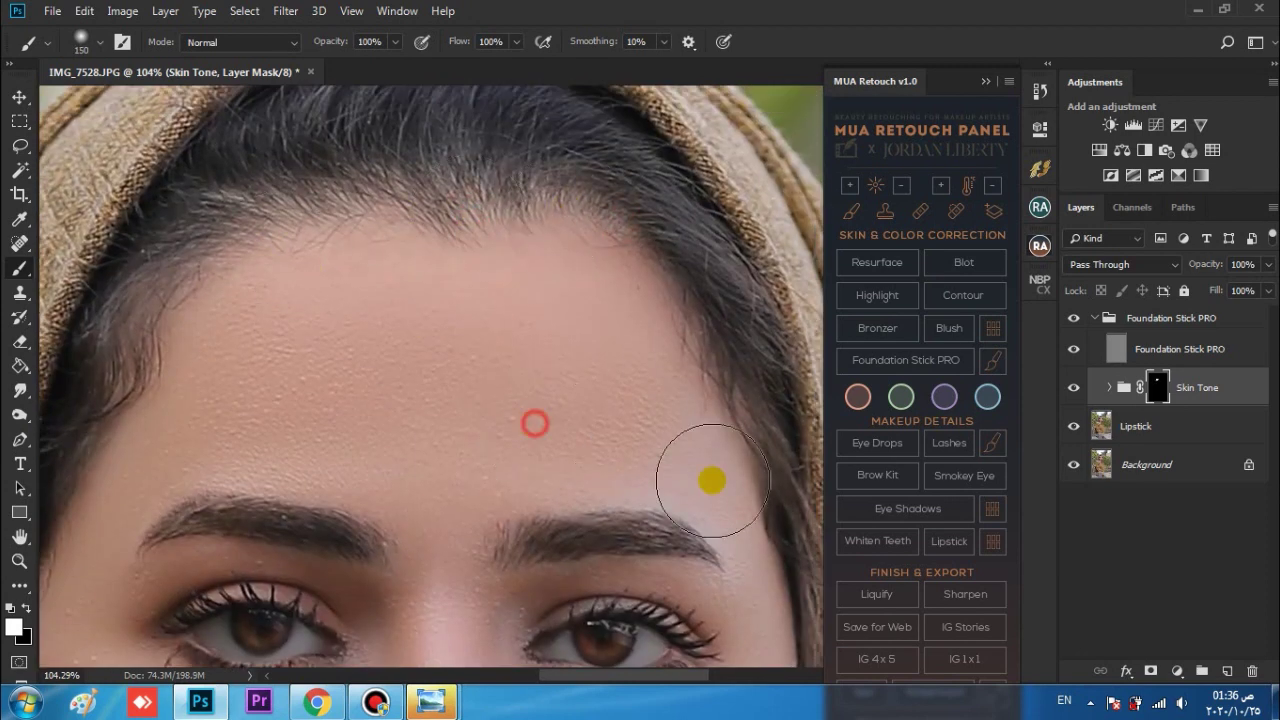
- Enlarge the Brush further and paint the Skin Tone mask white over the rest of the face
key(ctrl+space)
drag(372, 362, 20, 249)
key(bracketright)
key(bracketright)
key(bracketright)
key(bracketright)
key(bracketright)
key(bracketright)
click(398, 434)
mouse_move(398, 434)
mouse_down()
mouse_move(449, 480)
mouse_move(323, 486)
mouse_move(374, 400)
mouse_move(416, 553)
mouse_move(416, 425)
mouse_move(386, 500)
mouse_move(423, 491)
mouse_move(462, 392)
mouse_up()
- Reduce the Brush to size 250 and paint the Skin Tone mask white over the hands
key(bracketleft)
key(bracketleft)
key(bracketleft)
scroll(462, 392, down, 10)
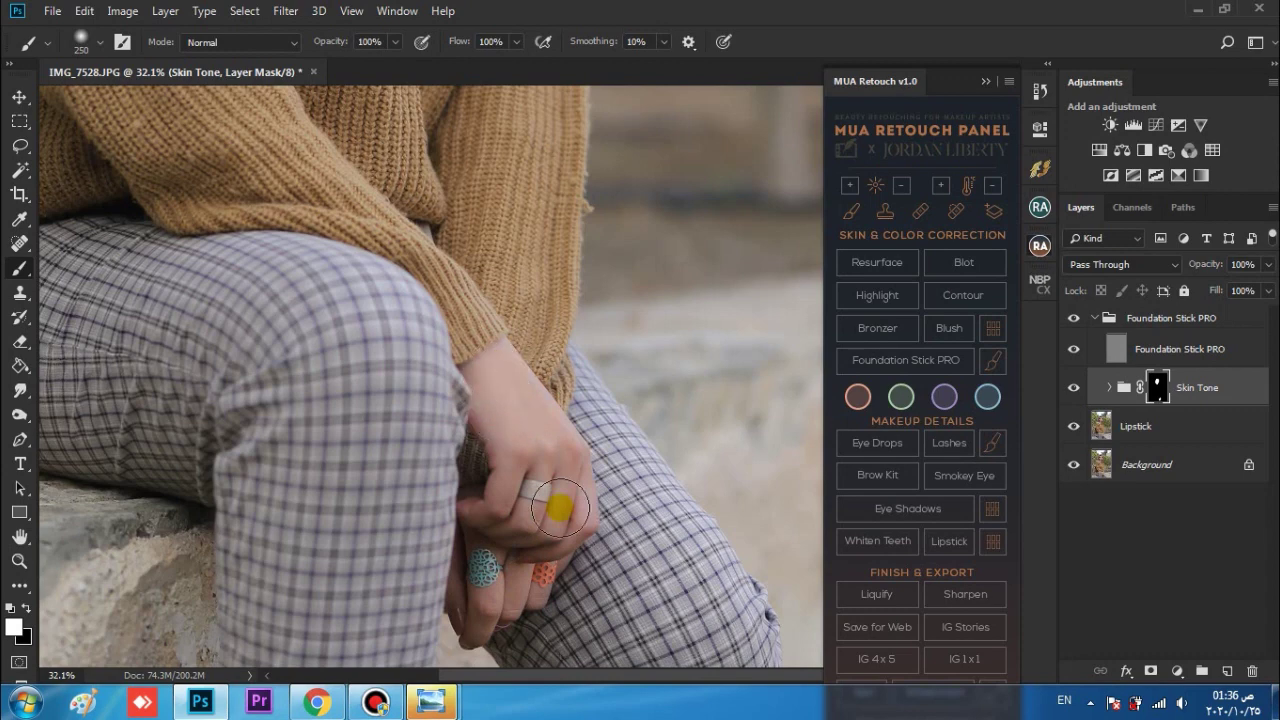
- Paint the Skin Tone mask black over both eyes with the Brush at size 80 to keep them clear of the foundation
click(22, 561)
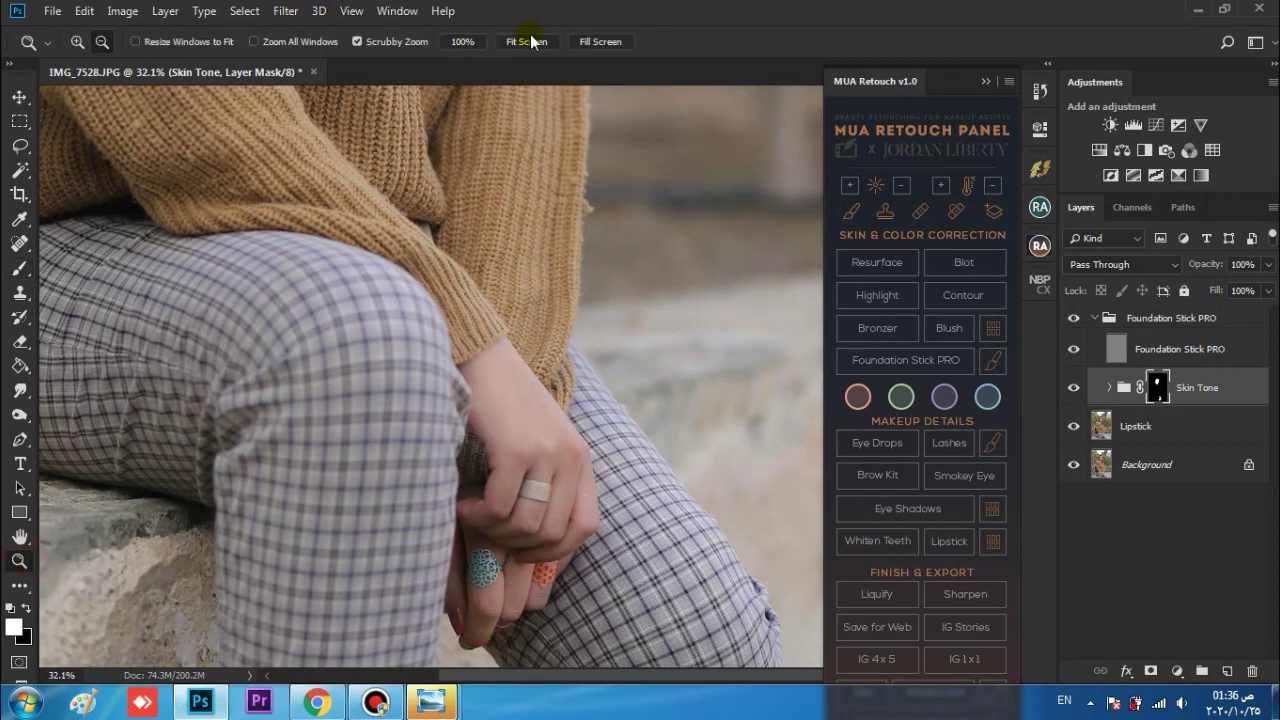
click(526, 41)
drag(491, 194, 619, 237)
key(b)
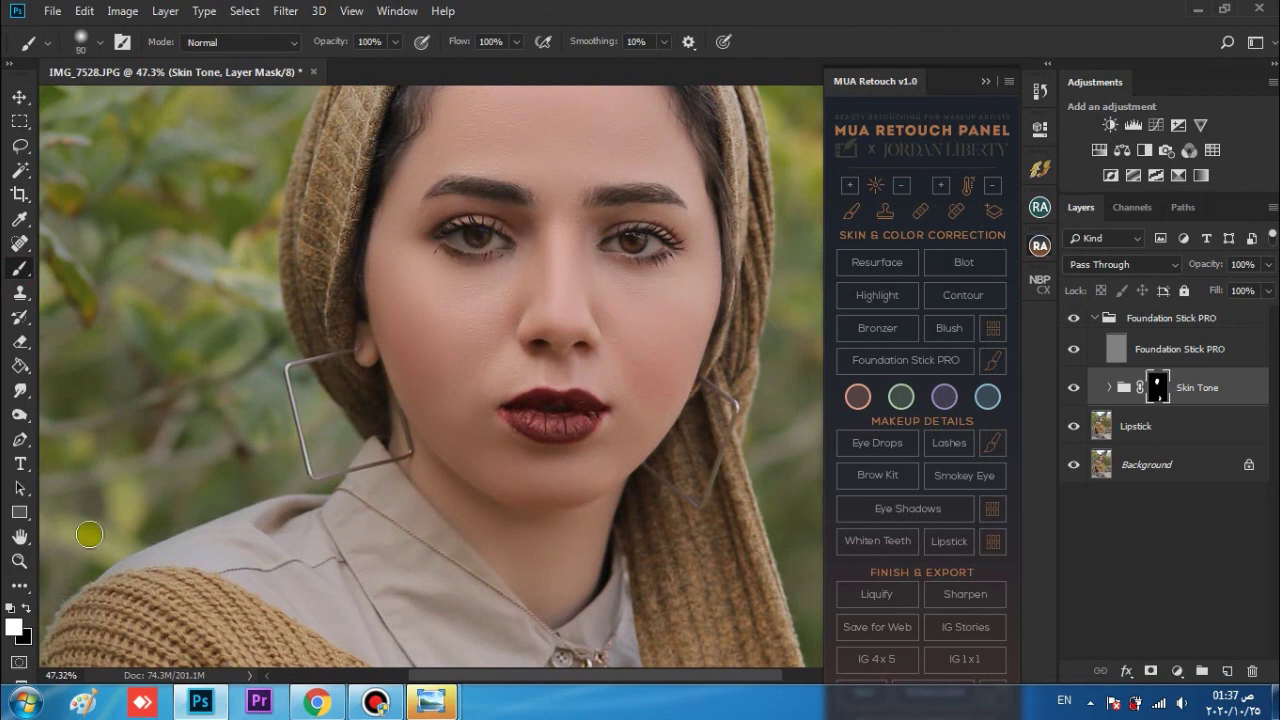
click(494, 244)
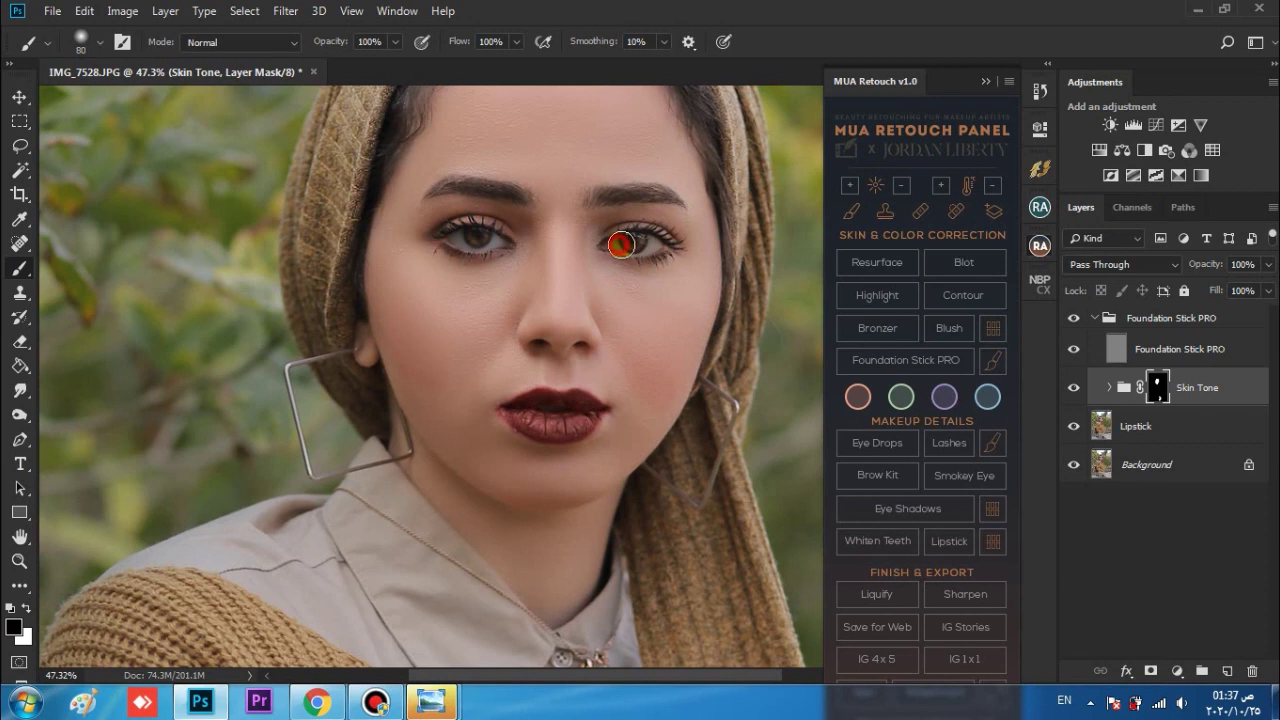
- Duplicate the Skin Tone group and lower the copy's opacity
click(19, 561)
drag(551, 263, 470, 269)
key(ctrl+j)
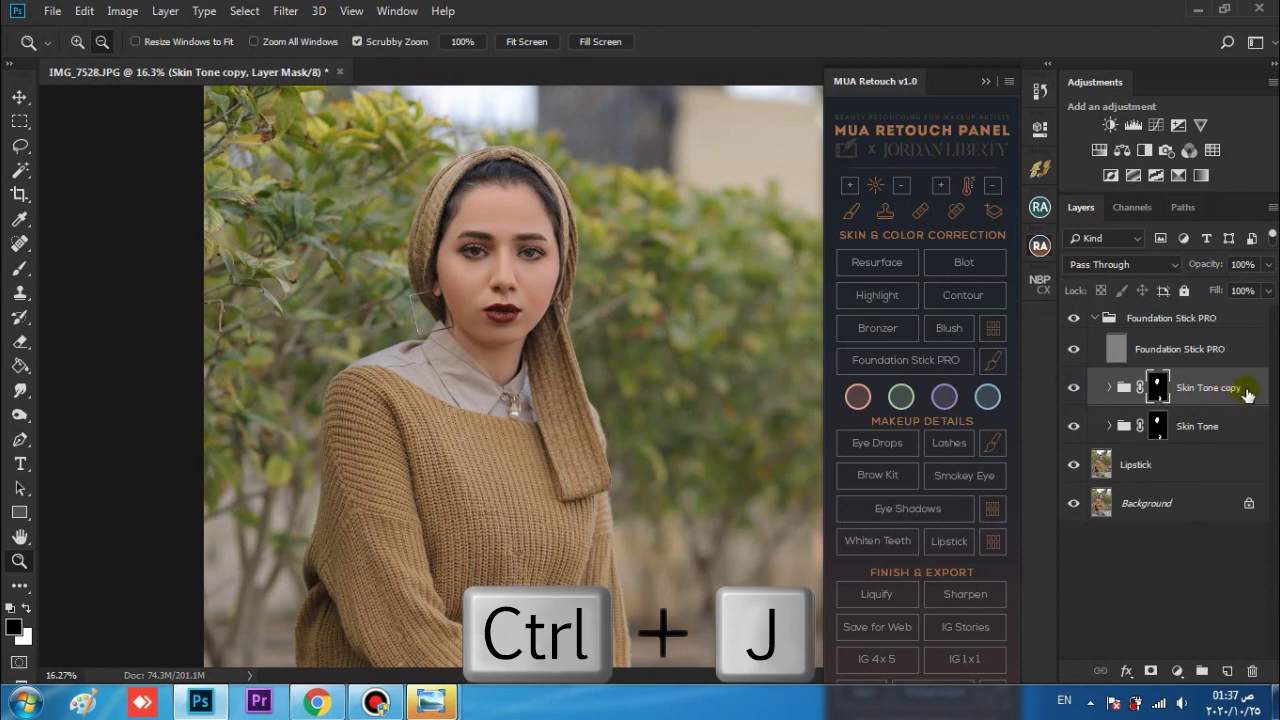
drag(1215, 265, 1164, 269)
- Merge the collapsed Foundation Stick PRO group with the Lipstick layer and duplicate the merged layer
click(1095, 318)
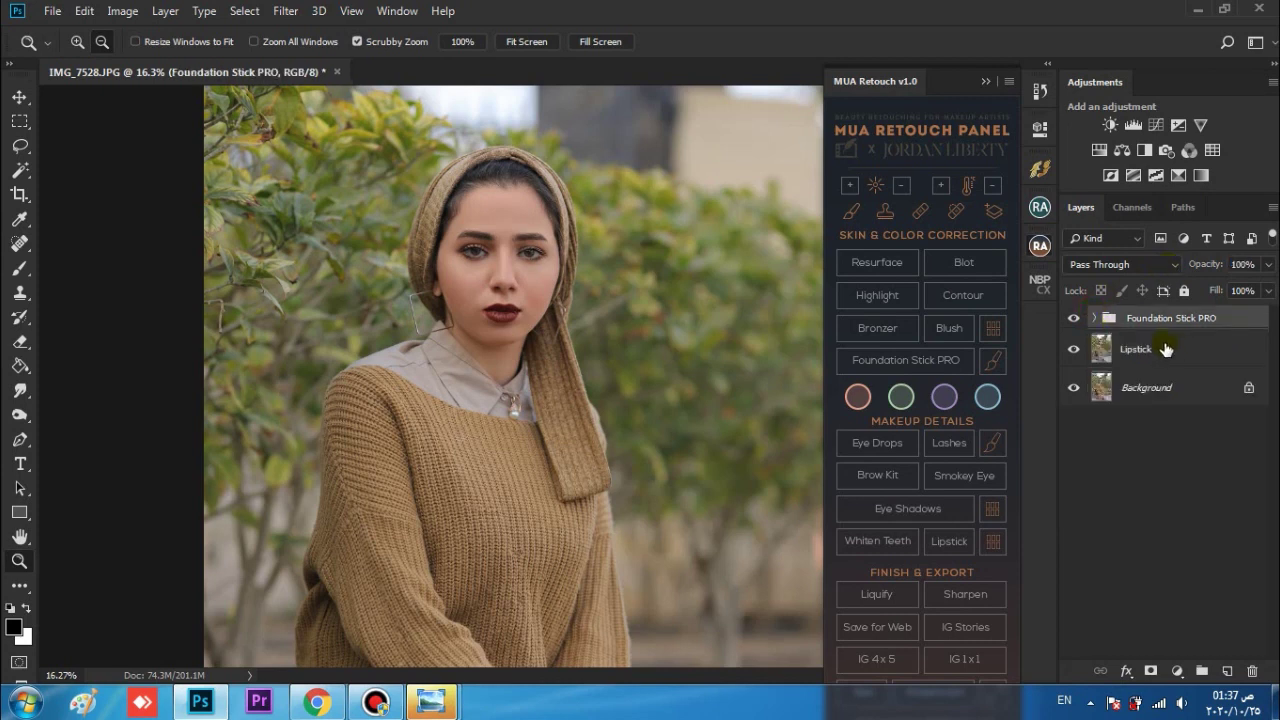
ctrl+click(1175, 348)
key(ctrl+e)
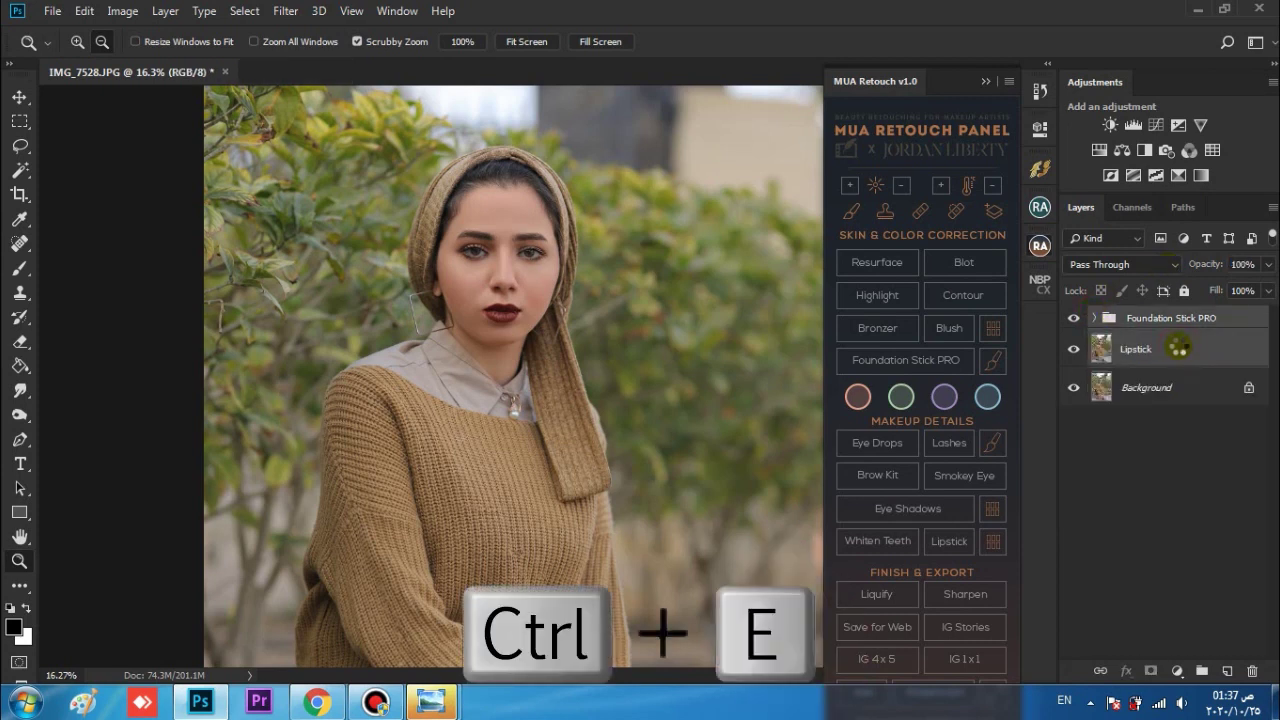
drag(1229, 339, 1227, 671)
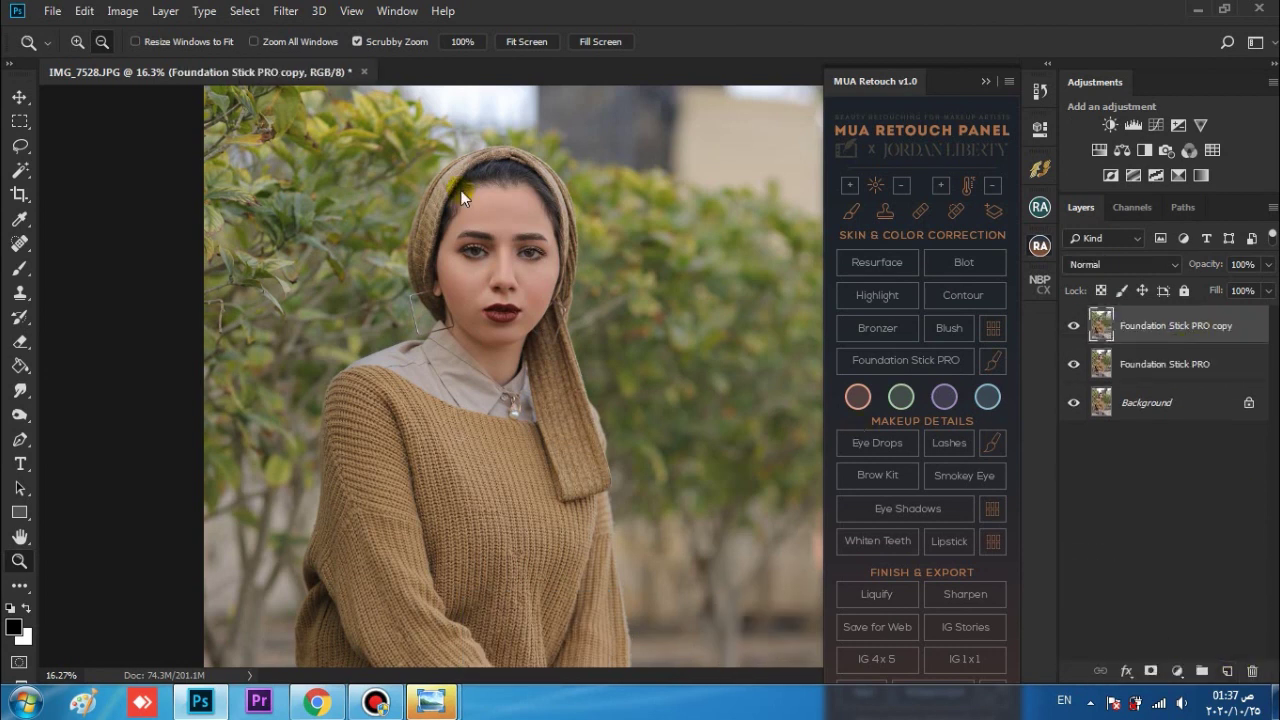
- Apply a dark orange-toned preset to the duplicated layer with the Camera Raw Filter
click(290, 11)
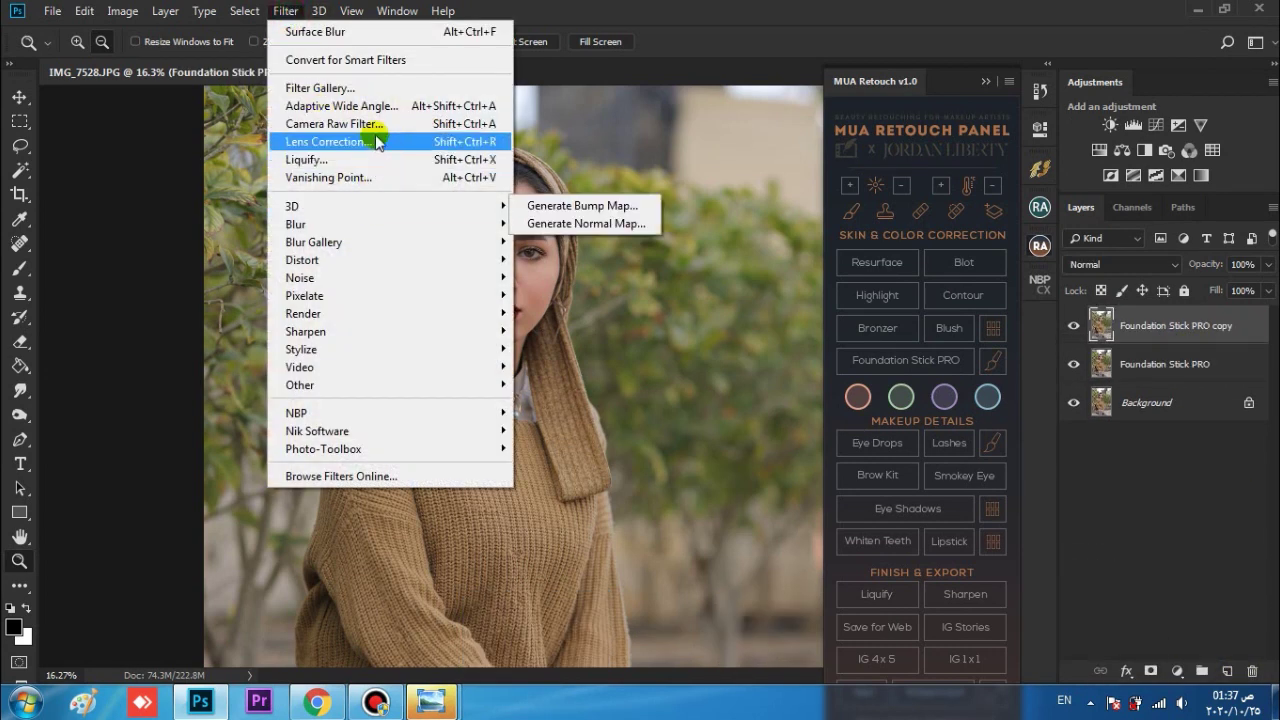
click(378, 125)
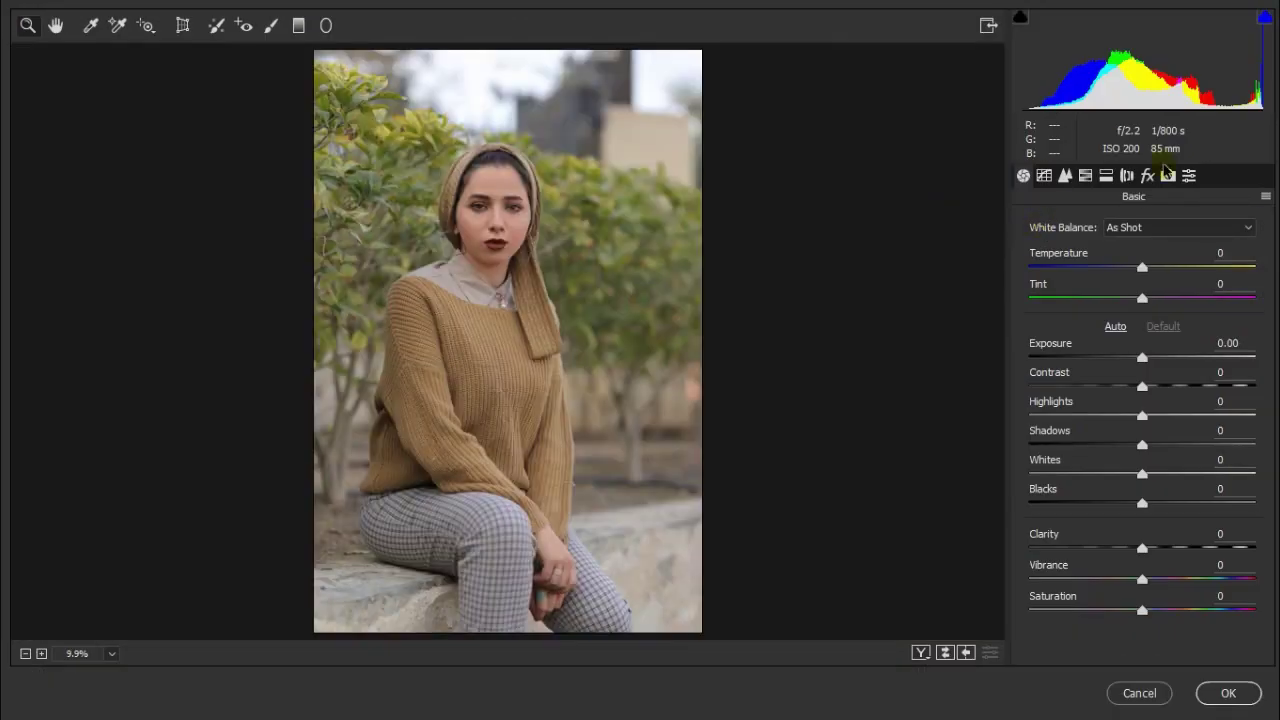
click(1190, 176)
drag(1260, 220, 1267, 537)
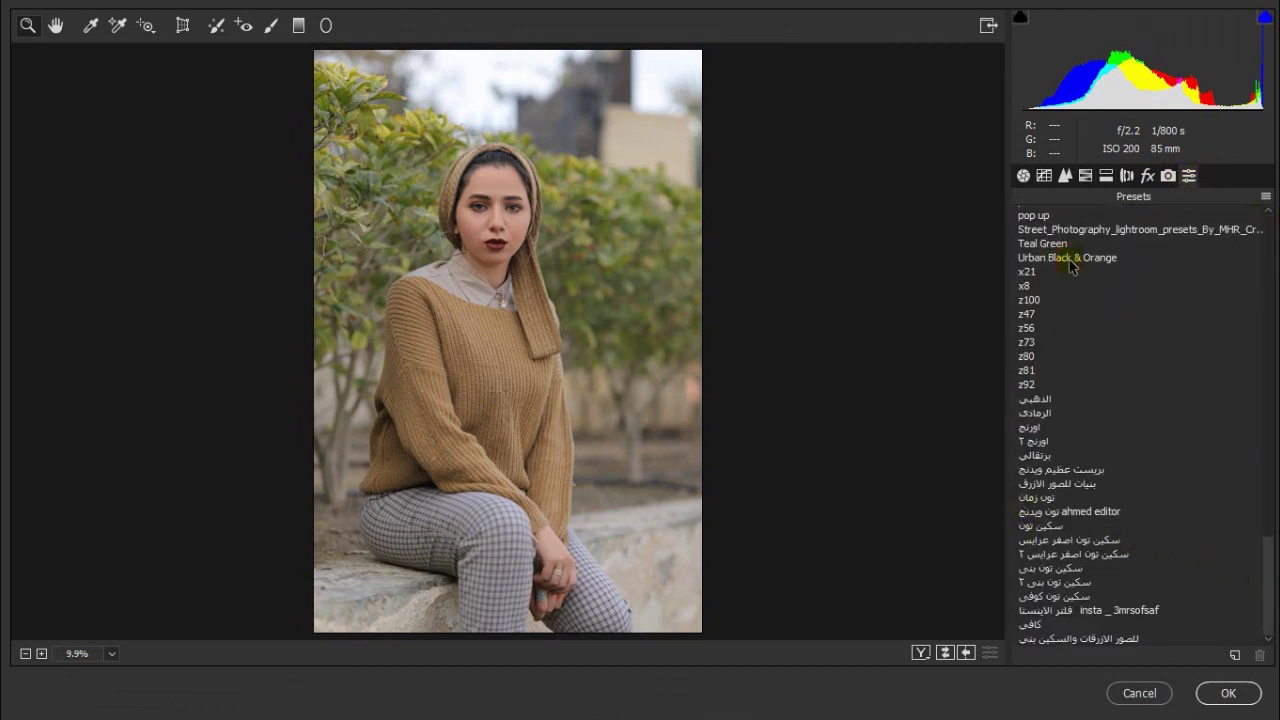
click(1228, 693)
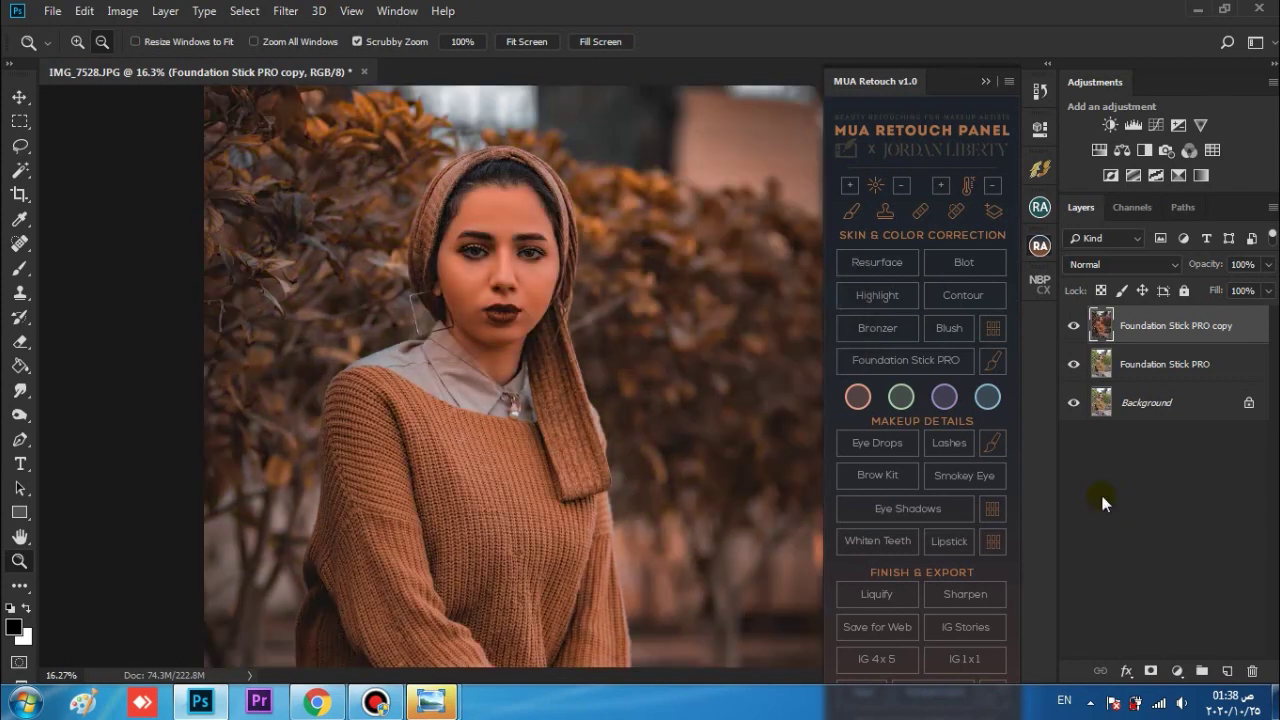
- Open Select and Mask on the recolored layer and select the face and neck, trimming the selection along the collar
drag(497, 237, 571, 232)
click(244, 11)
click(309, 259)
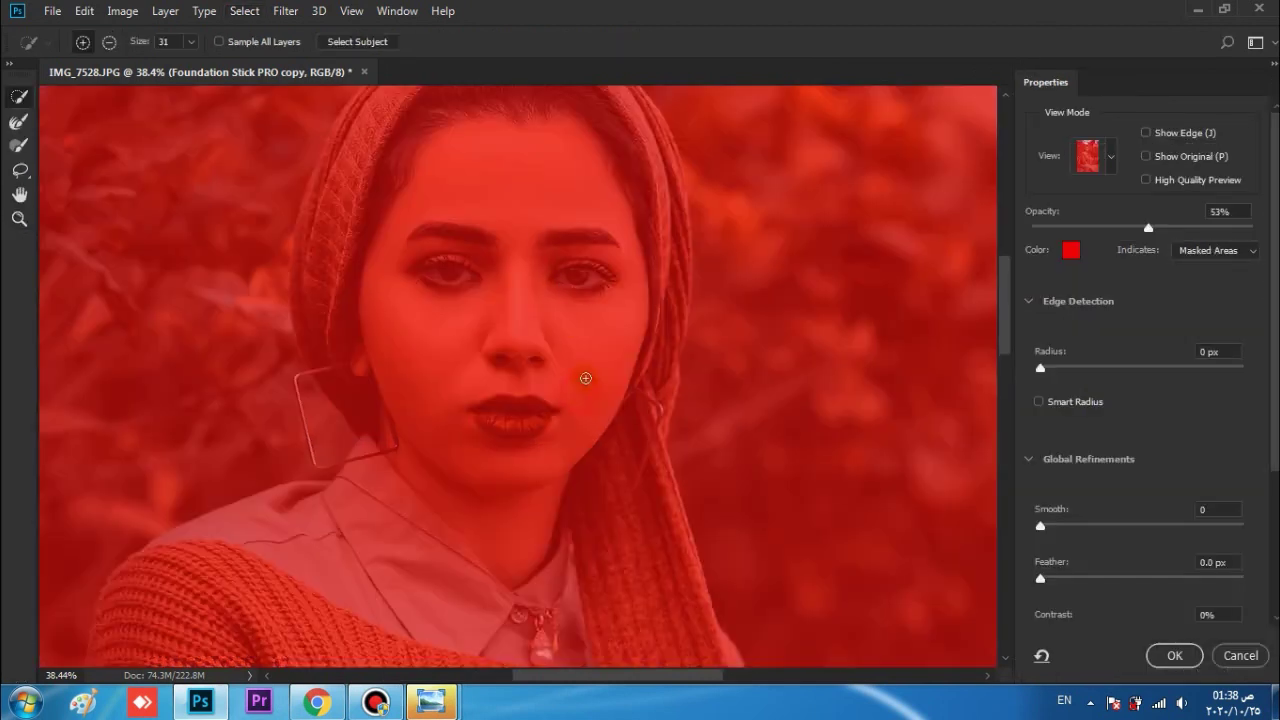
click(585, 378)
click(538, 194)
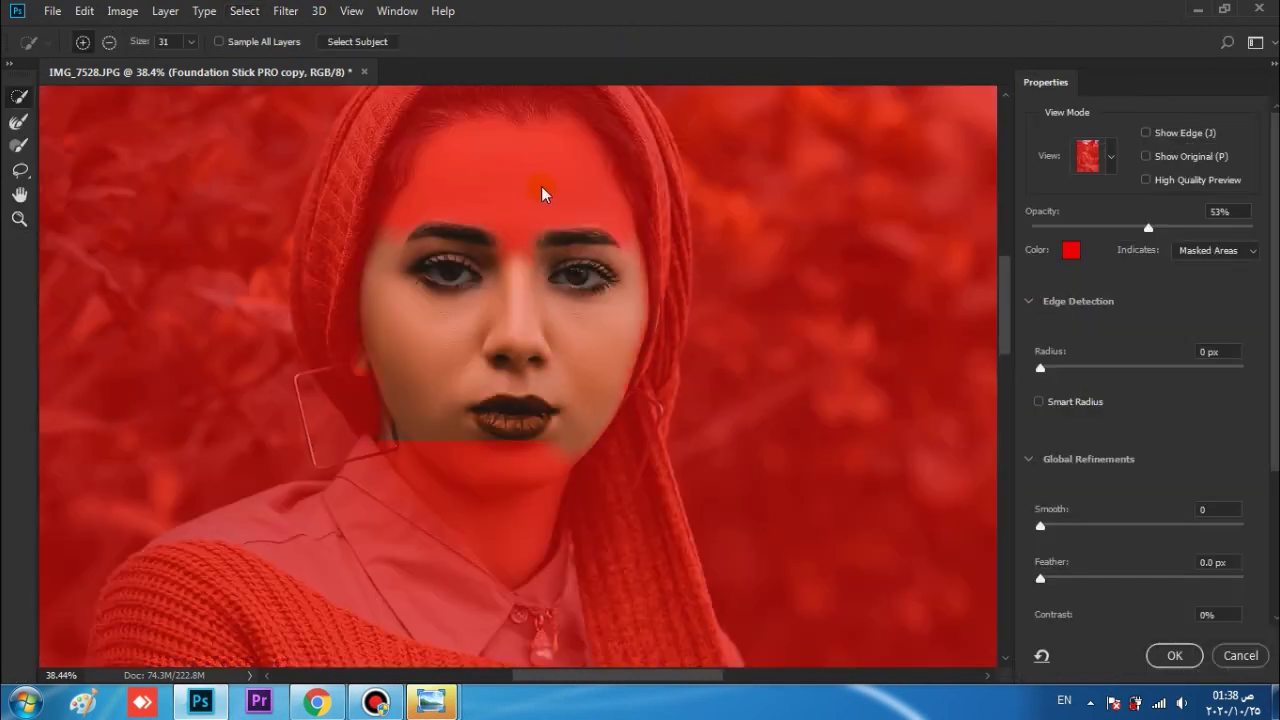
click(515, 175)
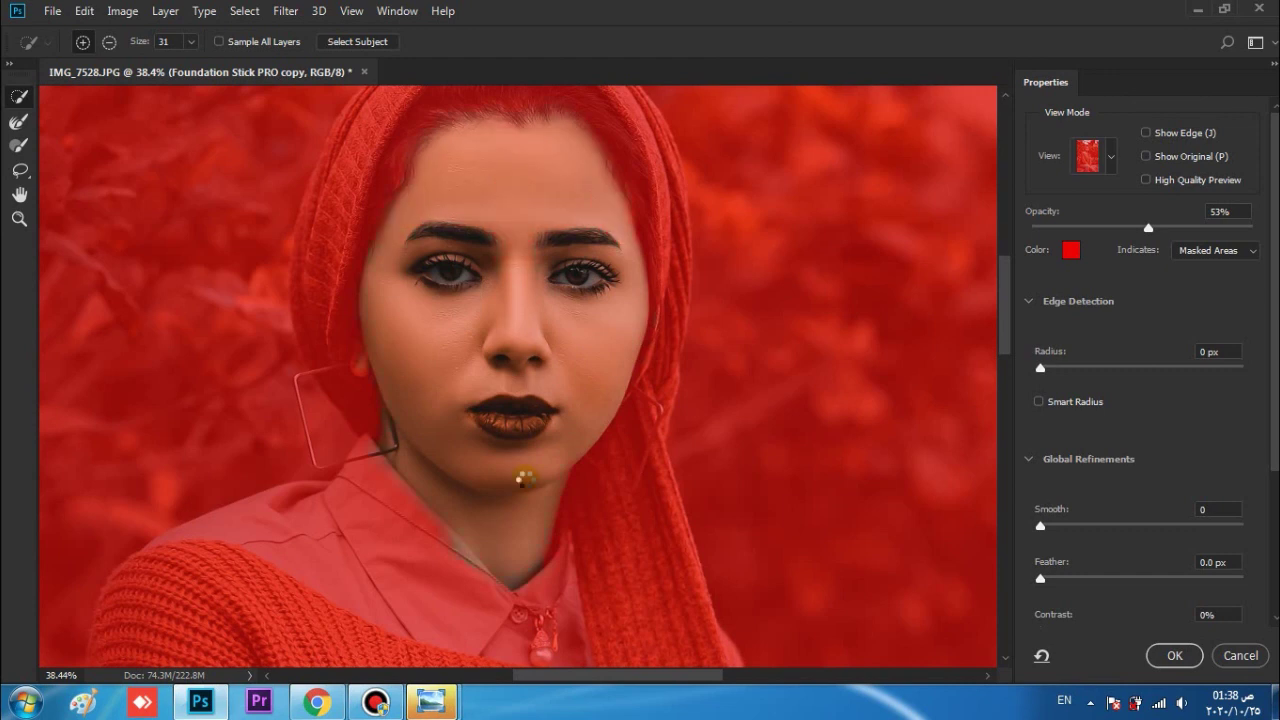
drag(581, 551, 523, 486)
click(110, 41)
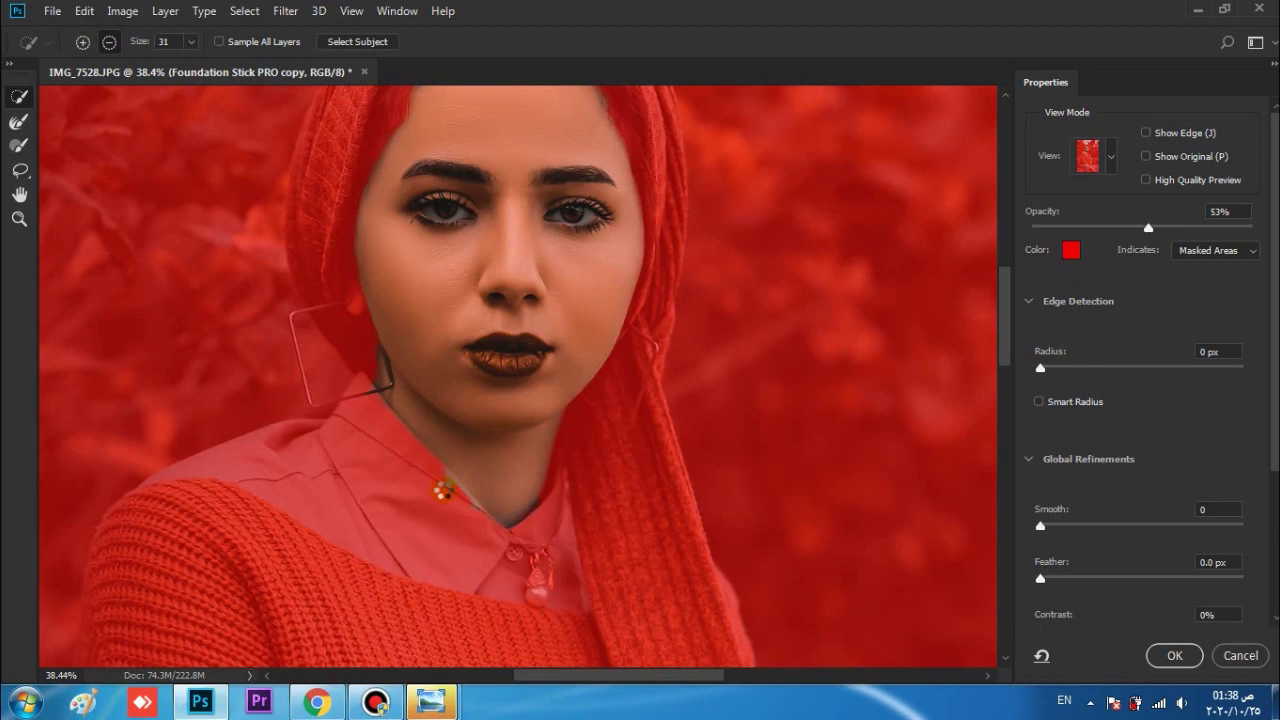
- Add both hands to the selection, subtract the dark gap beside the wrist, and output the selection as a layer mask
click(83, 41)
scroll(420, 177, down, 10)
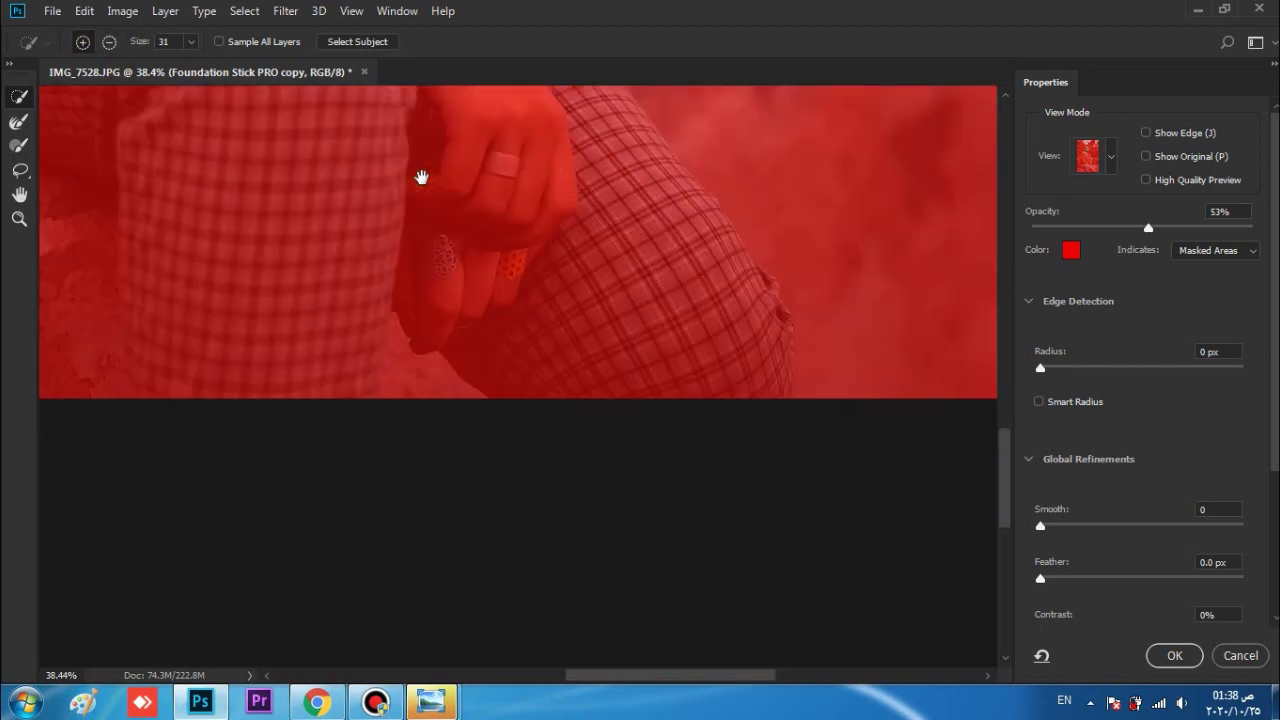
drag(475, 263, 460, 465)
click(424, 481)
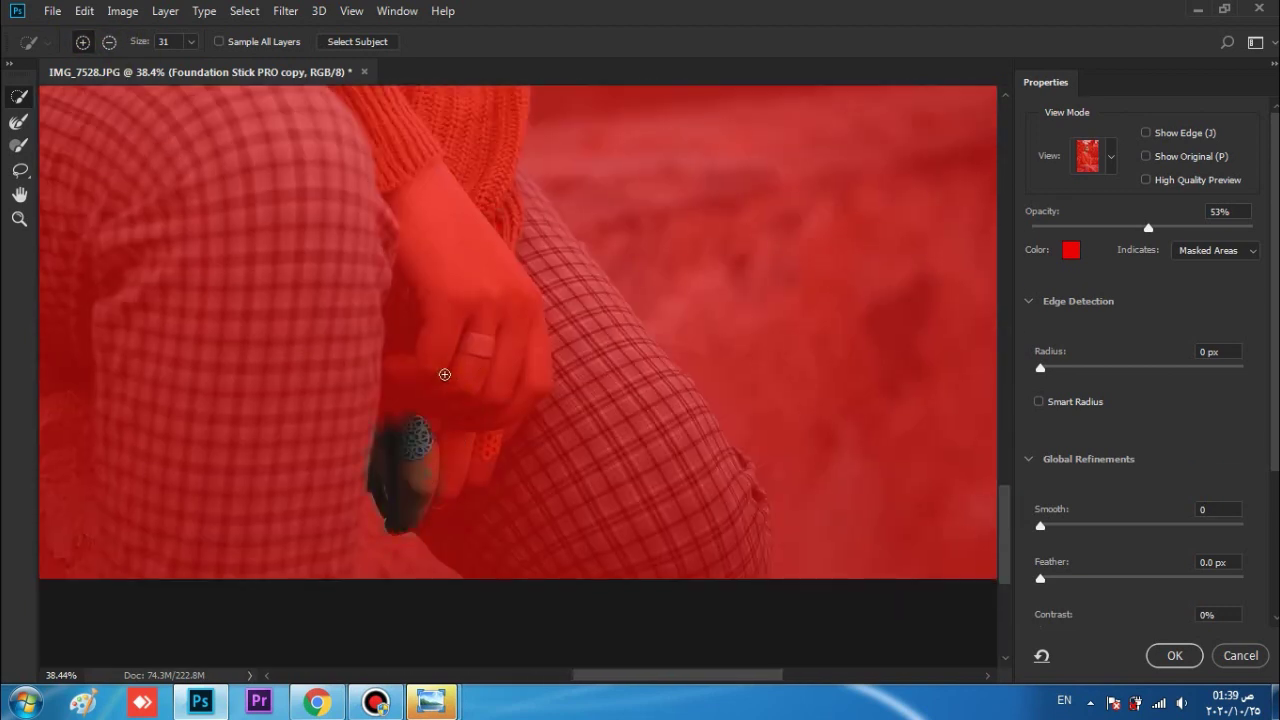
mouse_move(478, 297)
mouse_down()
mouse_move(430, 208)
mouse_move(509, 307)
mouse_move(521, 388)
mouse_up()
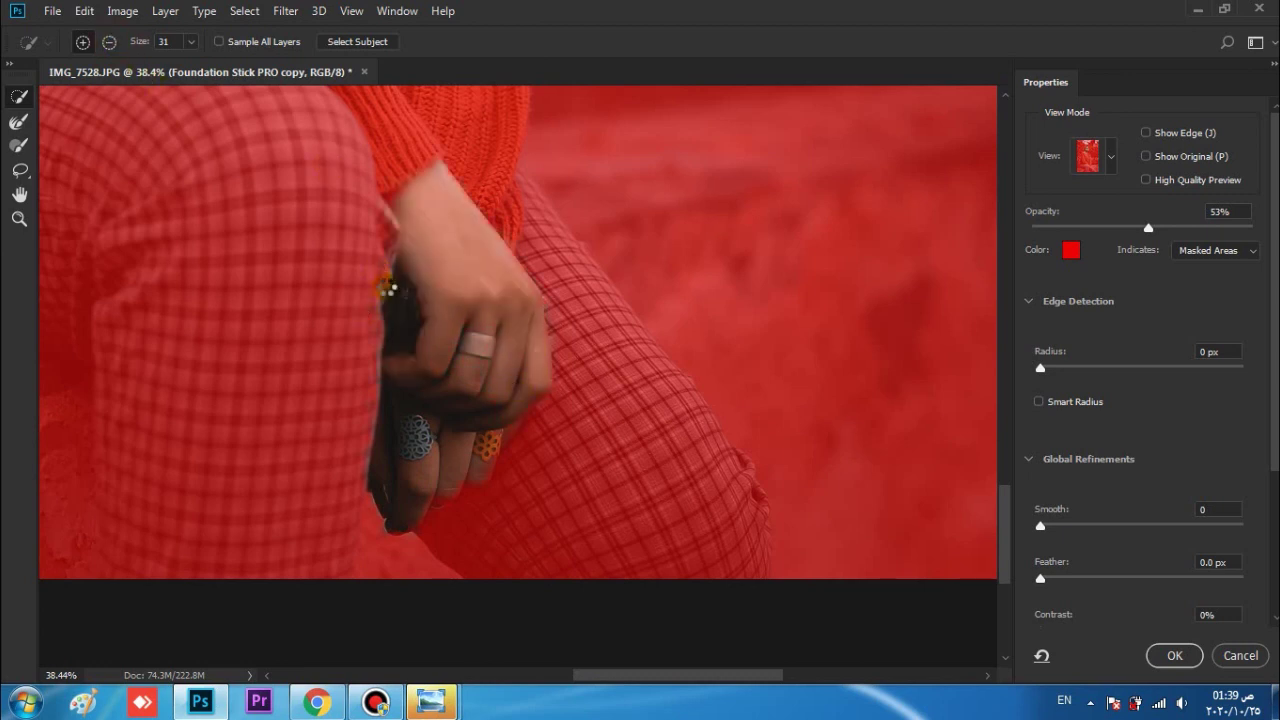
key(alt)
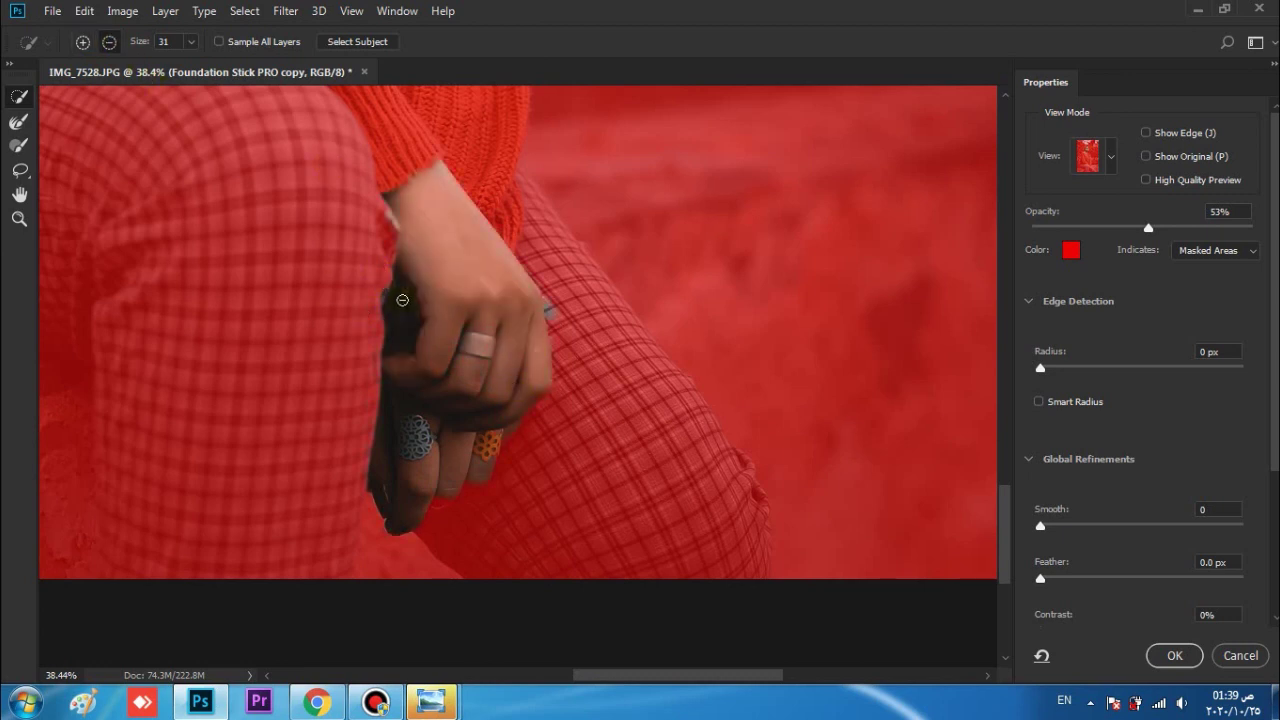
drag(402, 299, 396, 321)
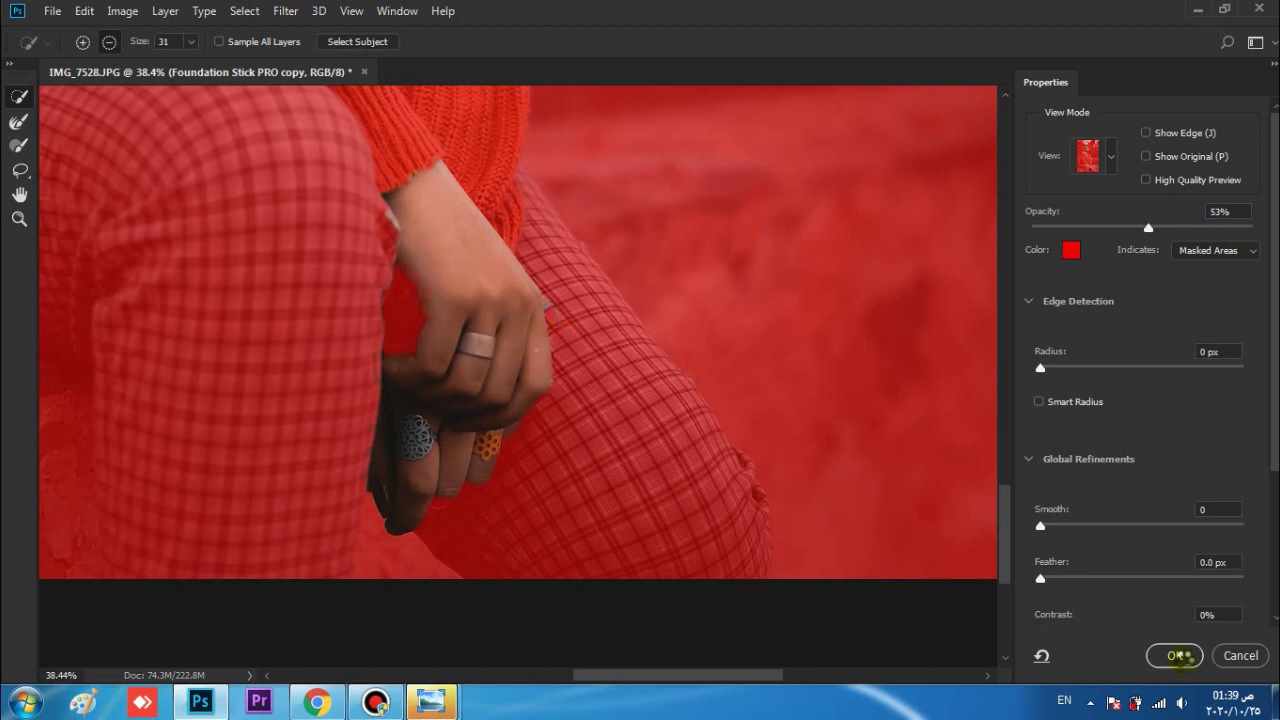
click(1177, 656)
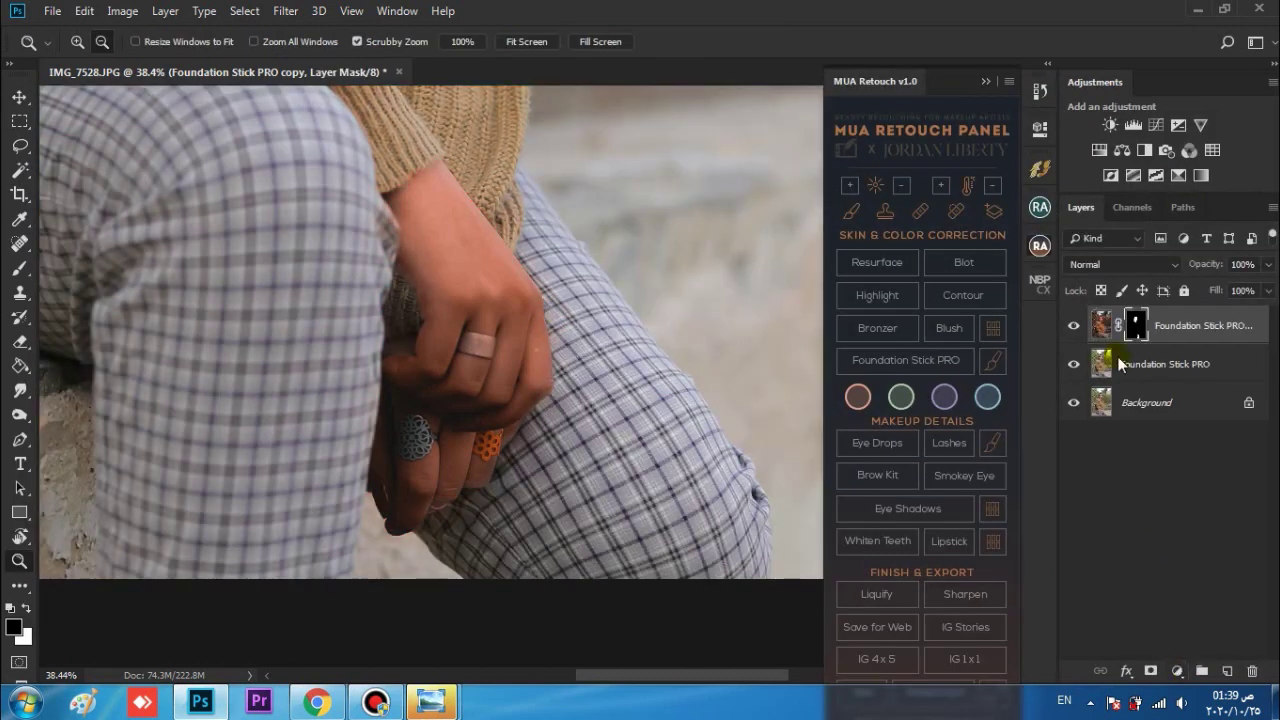
- Invert the layer mask so the preset colors everything except the skin, and compare the image with and without the layer
key(ctrl+i)
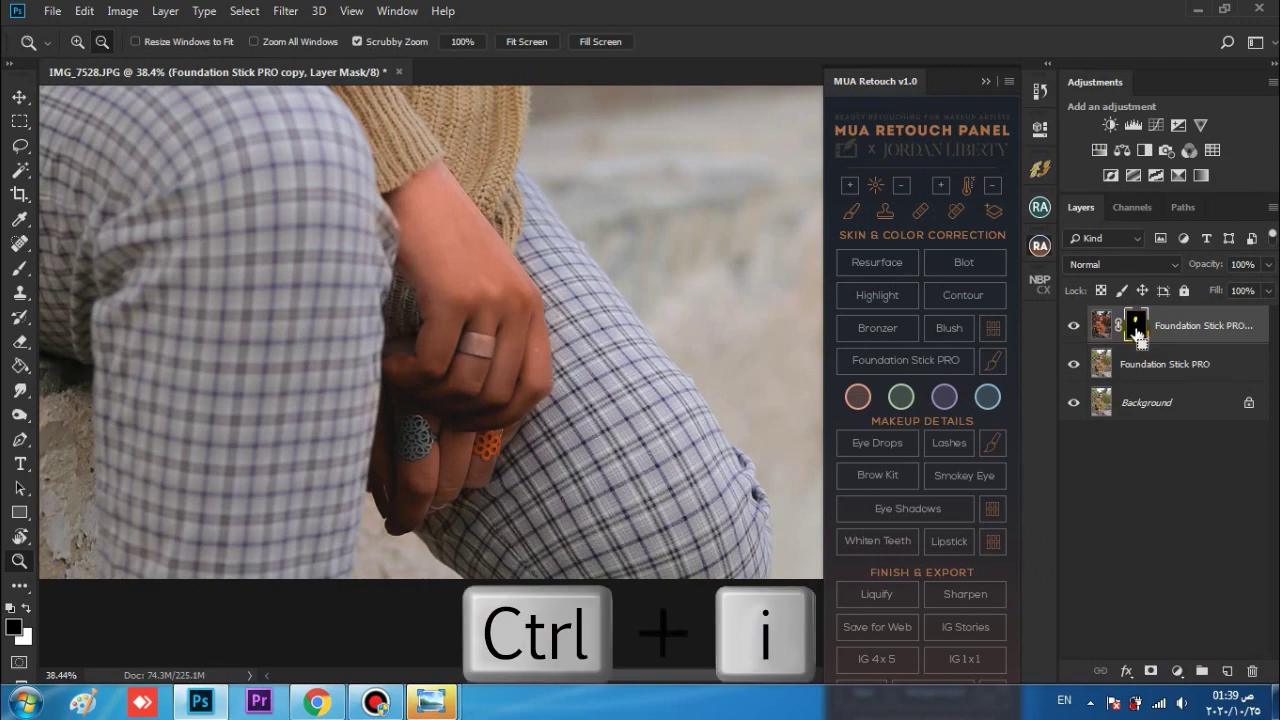
click(1074, 327)
click(1074, 327)
- Paint the layer mask white along the shirt collar with the Brush at size 80 to bring back the orange toning
drag(525, 300, 489, 514)
drag(425, 544, 500, 537)
click(19, 268)
click(26, 607)
mouse_move(362, 574)
mouse_down()
mouse_move(236, 446)
mouse_move(388, 626)
mouse_up()
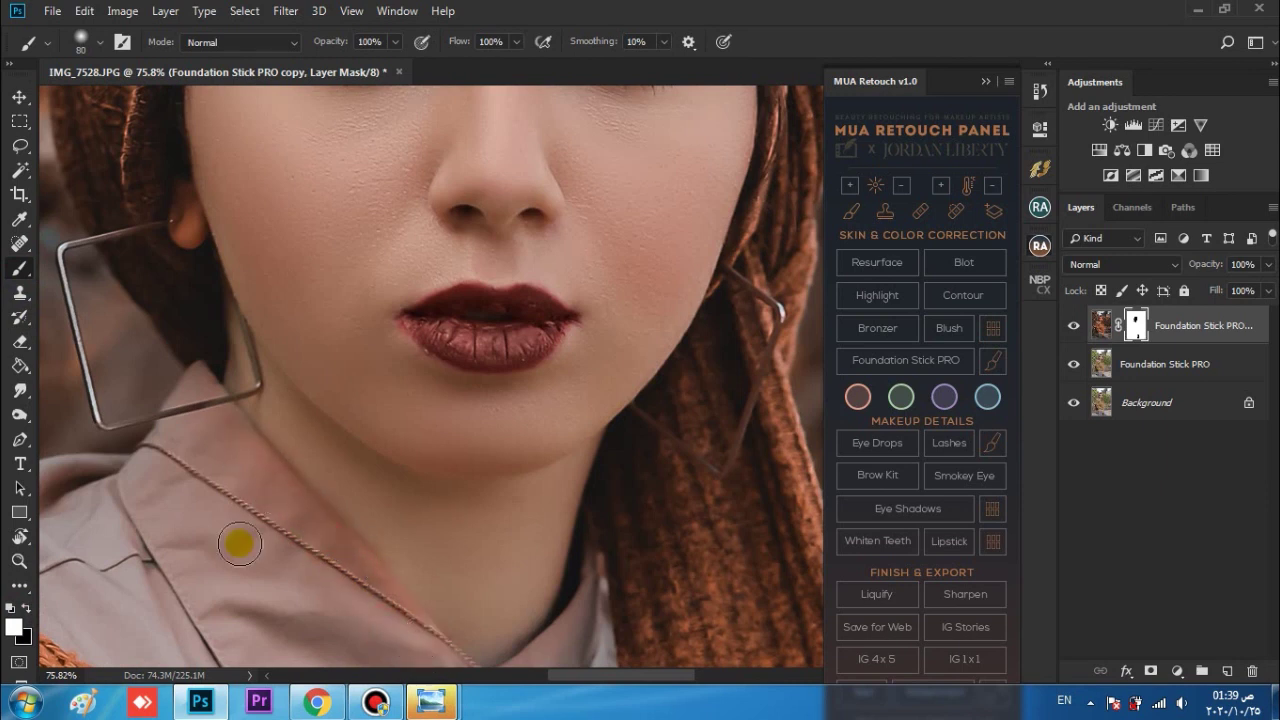
key(bracketright)
key(bracketright)
key(bracketright)
key(bracketright)
- Switch to black with a resized Brush and paint the layer mask over the ear beside the earring
key(x)
key(bracketleft)
key(bracketleft)
key(bracketleft)
mouse_move(194, 221)
mouse_down()
mouse_move(219, 176)
mouse_move(209, 437)
mouse_up()
- Set the Brush flow to 14% and, at size 150, softly paint the mask black along the forehead, hairline and temple
key(shift+1)
key(shift+4)
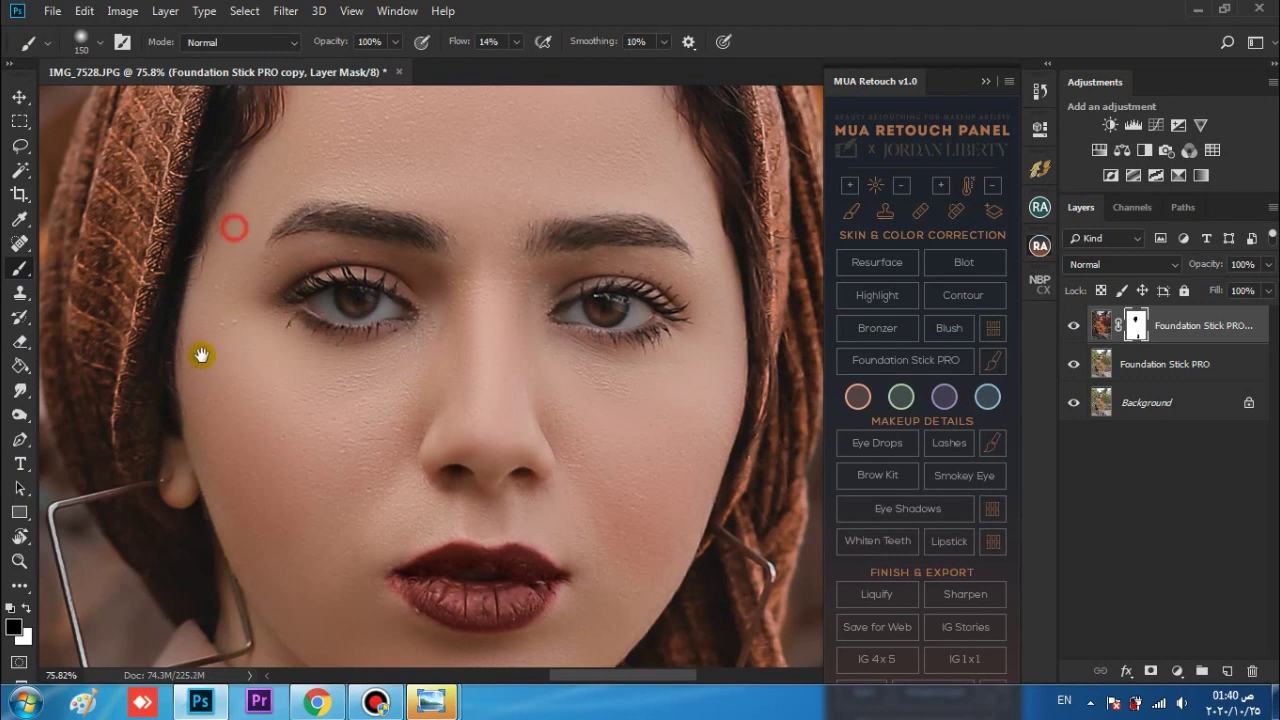
scroll(210, 350, up, 3)
mouse_move(283, 253)
mouse_down()
mouse_move(352, 143)
mouse_move(460, 168)
mouse_up()
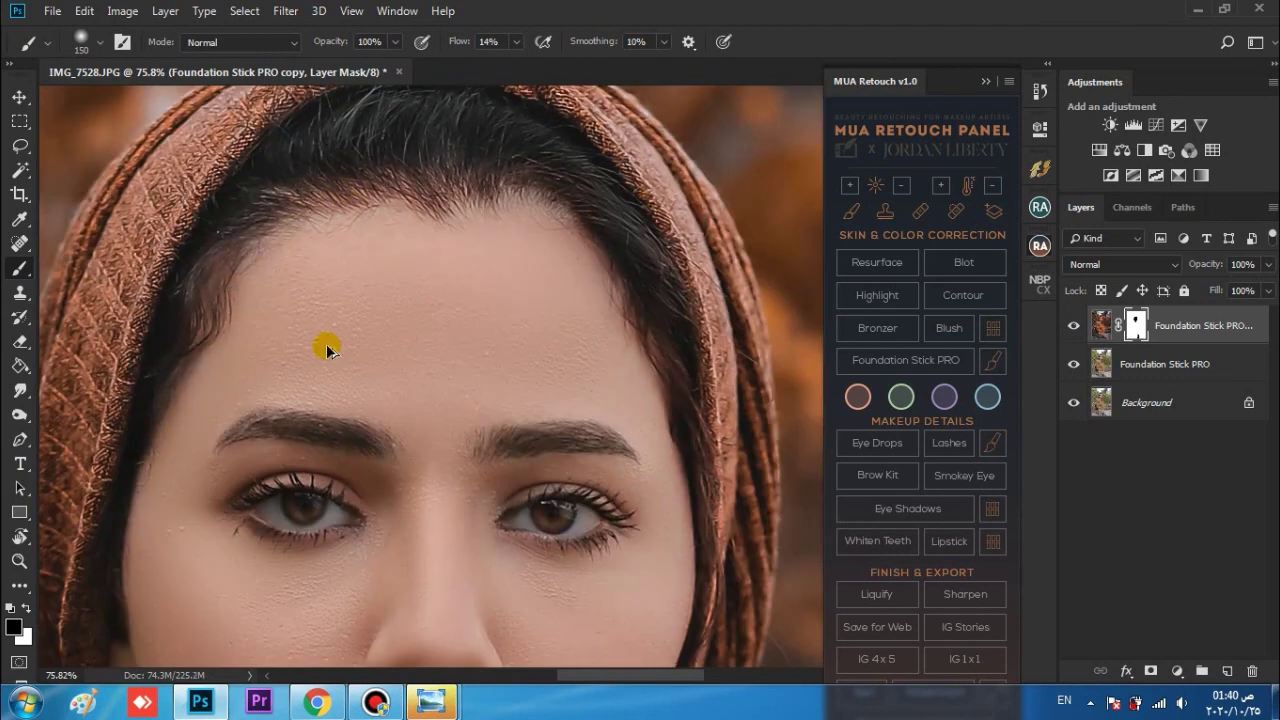
mouse_move(328, 354)
mouse_down()
mouse_move(566, 183)
mouse_move(503, 252)
mouse_up()
drag(330, 502, 355, 313)
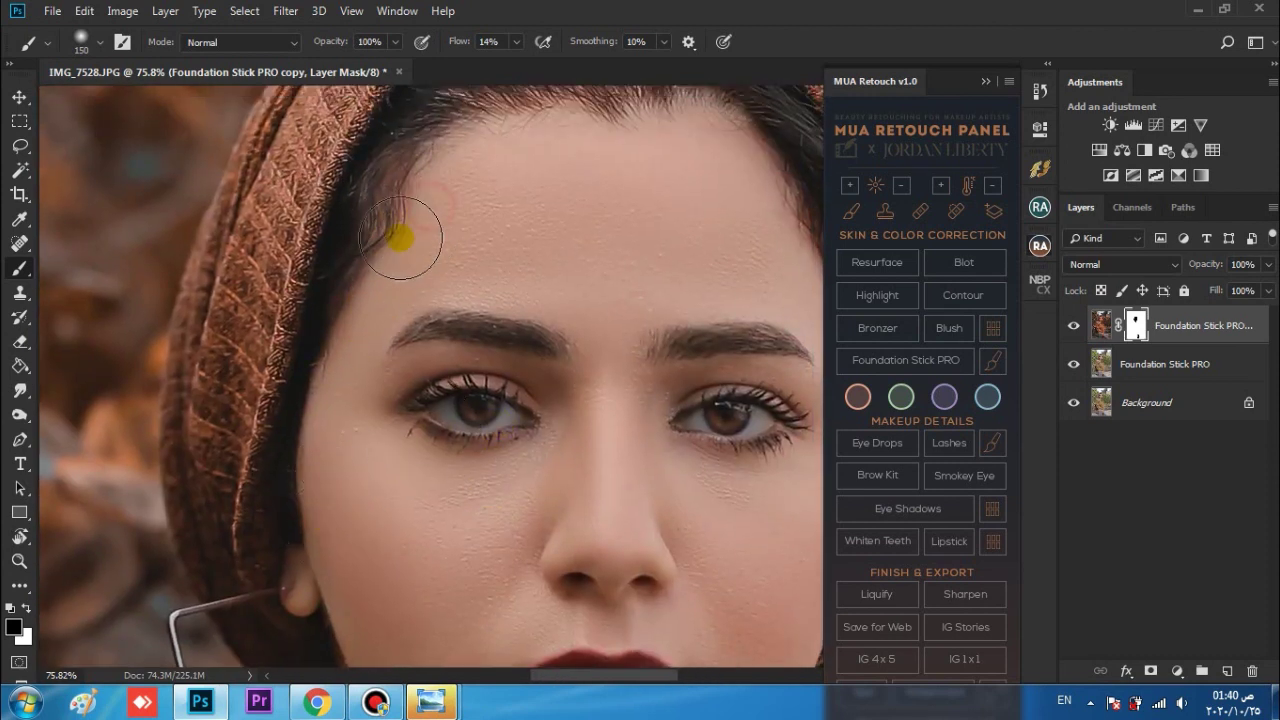
drag(409, 234, 300, 434)
- Blend the mask with soft black strokes along the opposite hairline, face edge and neck, and check the result on the portrait
click(537, 305)
click(617, 291)
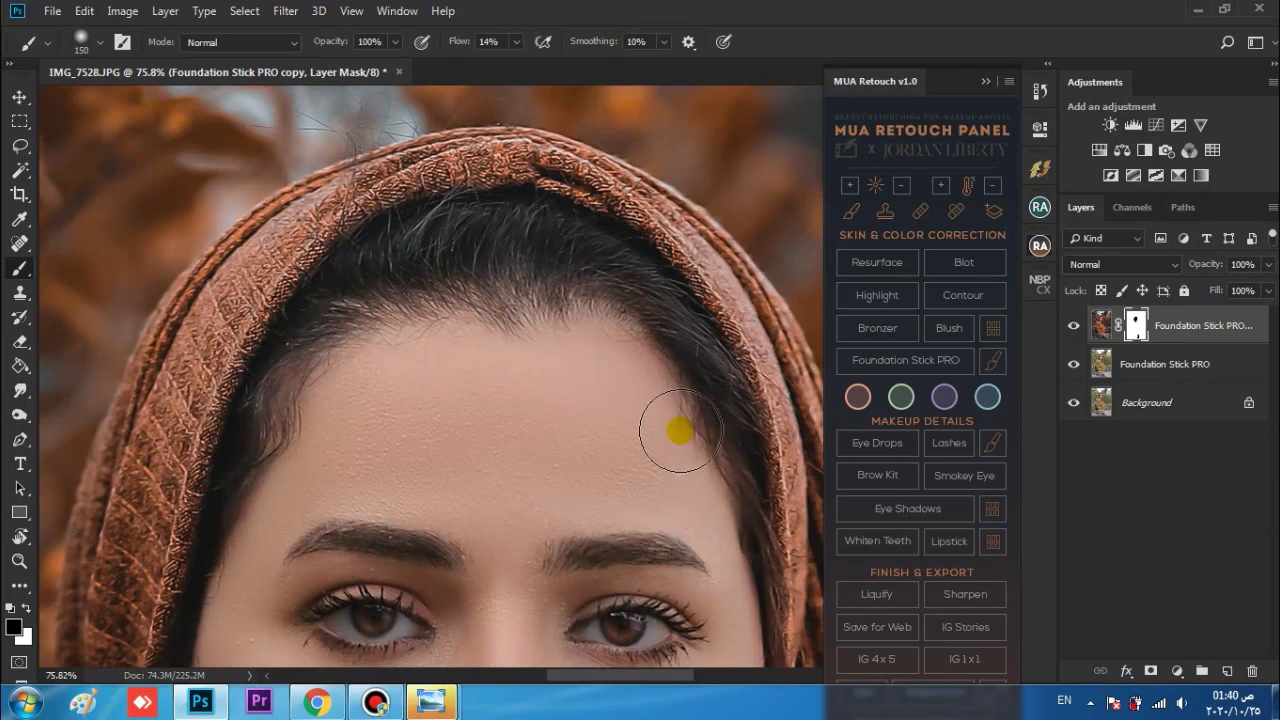
drag(673, 534, 643, 366)
drag(651, 537, 661, 290)
drag(603, 536, 650, 273)
click(476, 548)
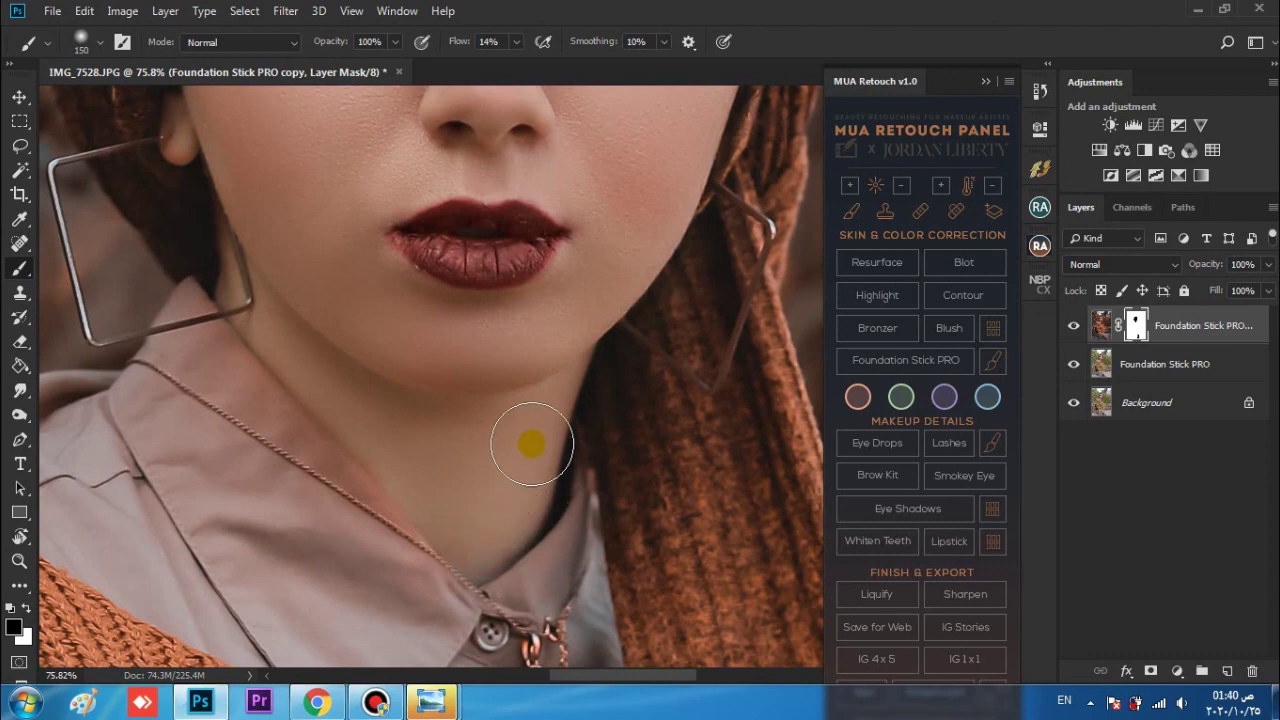
click(19, 561)
drag(341, 380, 287, 350)
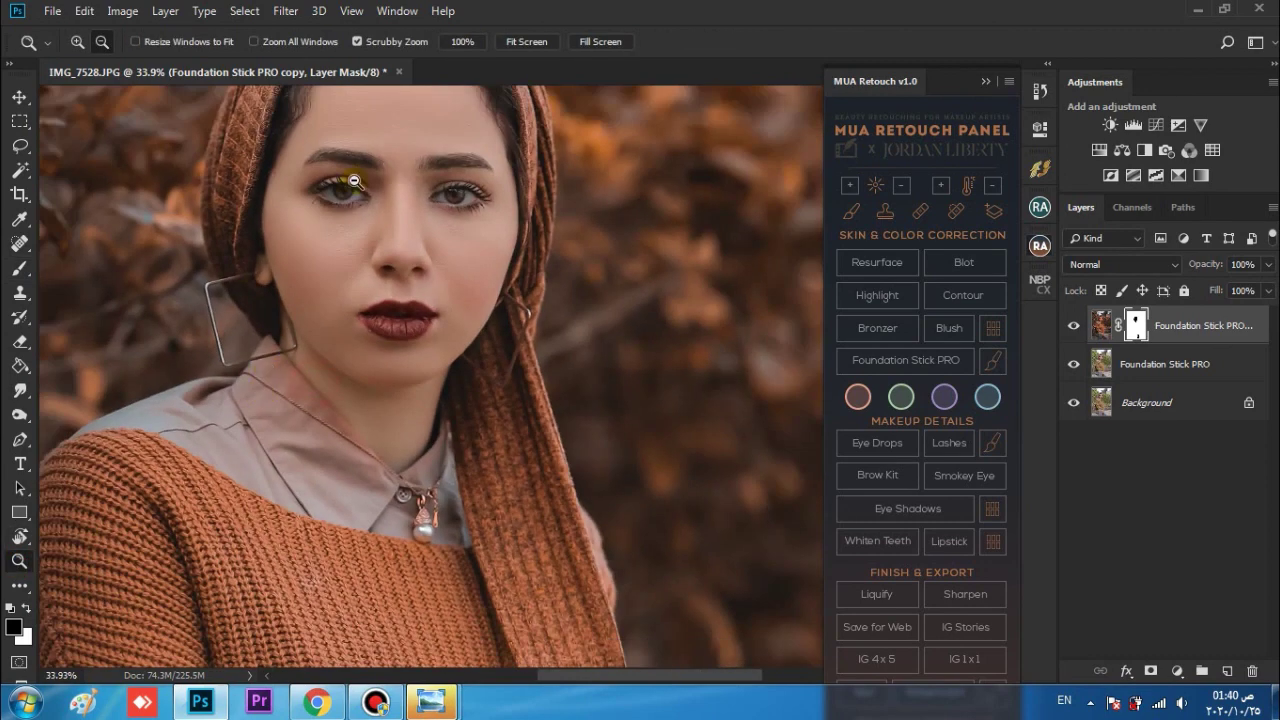
drag(425, 156, 371, 187)
drag(400, 131, 451, 351)
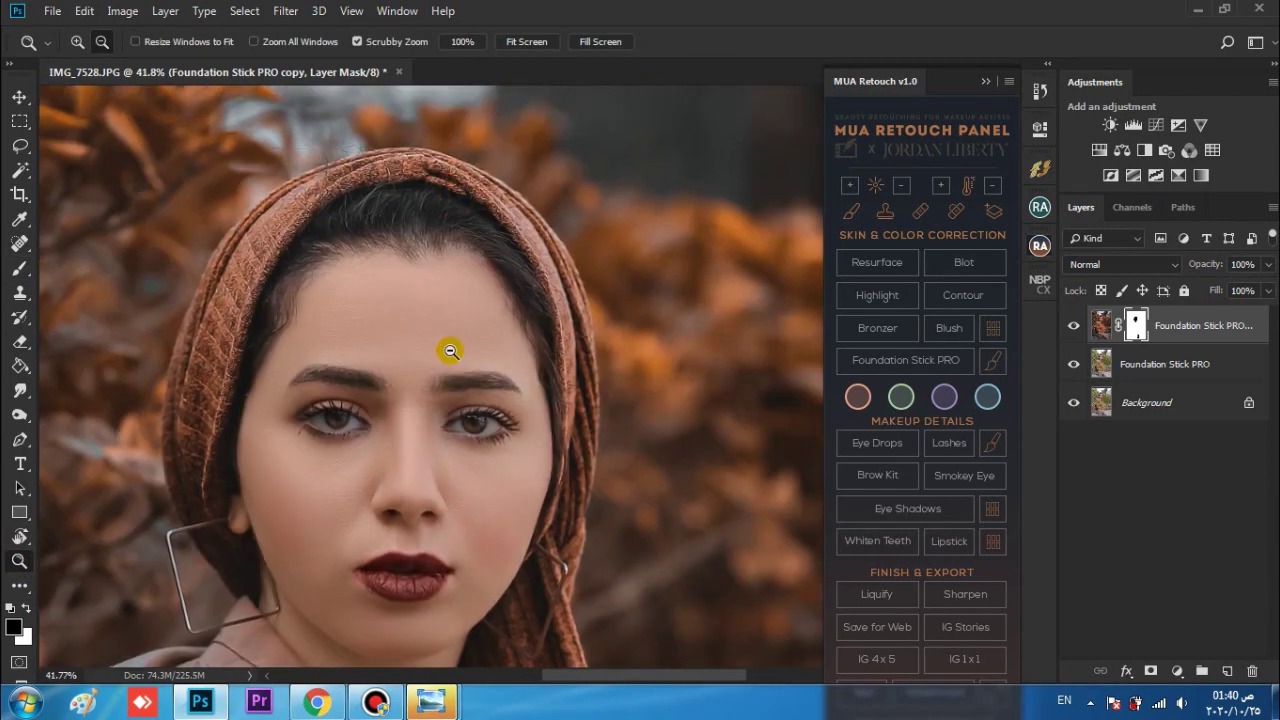
- Merge the masked Foundation Stick PRO copy layer with the Foundation Stick PRO layer beneath and duplicate the merged layer
ctrl+click(1205, 362)
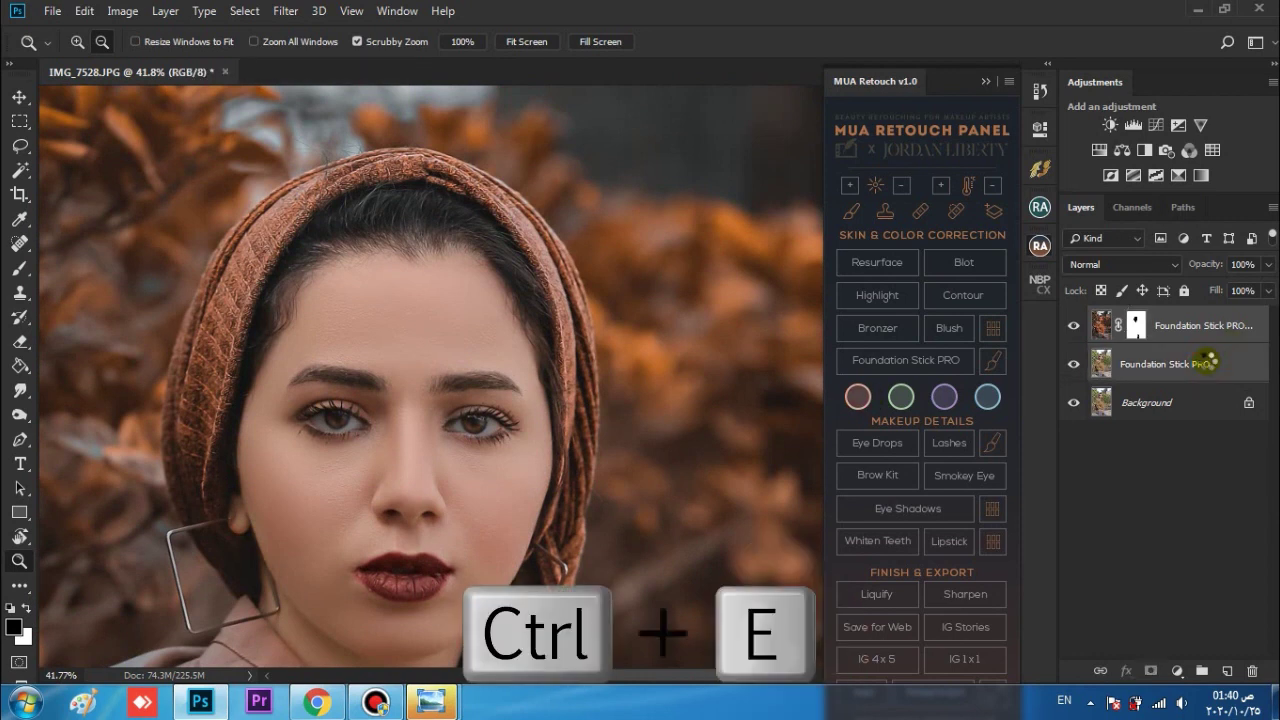
key(ctrl+e)
drag(371, 243, 466, 214)
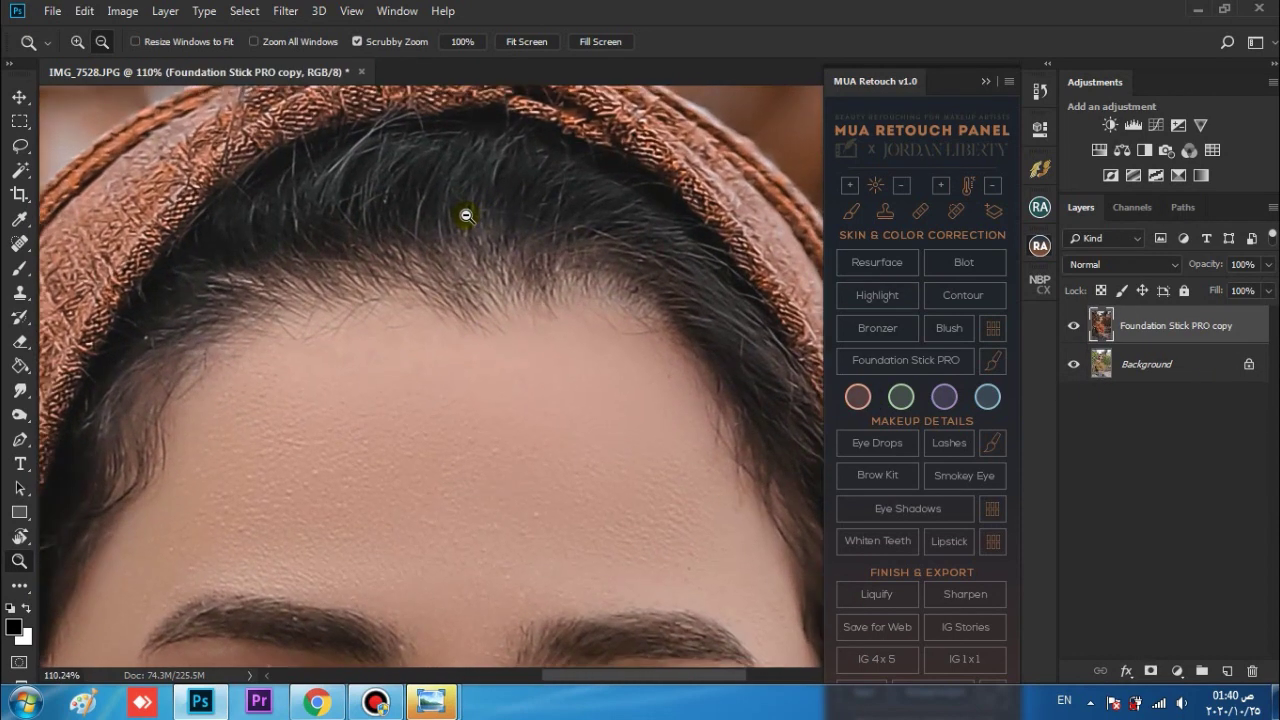
drag(1225, 338, 1227, 671)
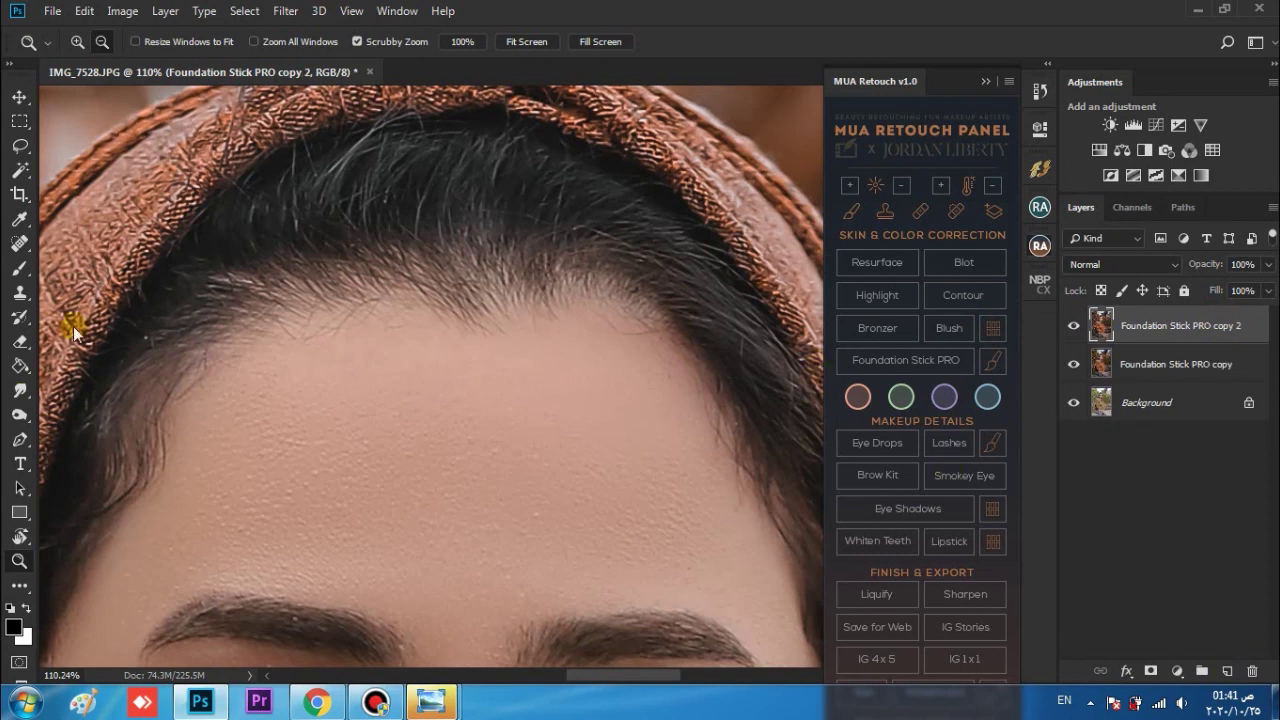
- Retouch the hair above the forehead on the duplicate layer with a stroke of the Dodge/Burn tool along the hairline
click(20, 393)
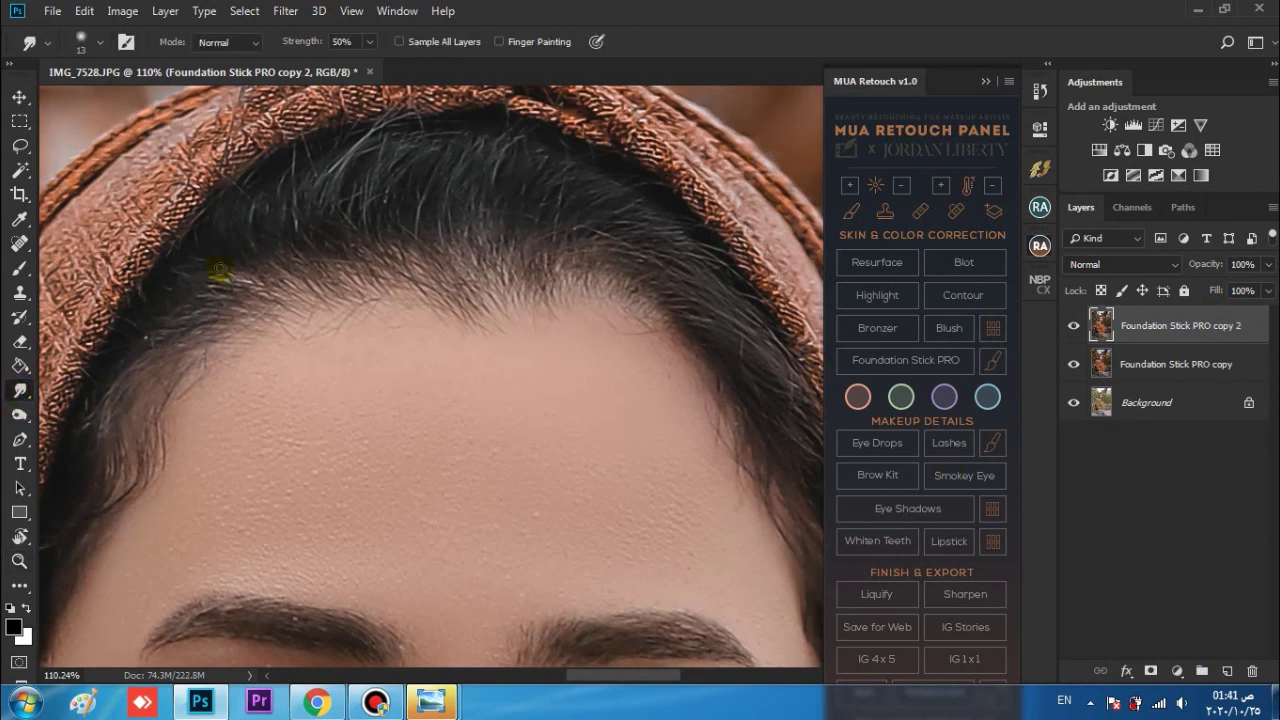
click(20, 414)
mouse_move(302, 285)
mouse_down()
mouse_move(479, 274)
mouse_move(497, 297)
mouse_move(467, 264)
mouse_move(573, 262)
mouse_move(647, 310)
mouse_move(610, 283)
mouse_move(623, 294)
mouse_move(524, 276)
mouse_move(587, 271)
mouse_move(727, 357)
mouse_move(715, 314)
mouse_move(543, 232)
mouse_move(393, 267)
mouse_move(510, 271)
mouse_move(313, 251)
mouse_move(243, 286)
mouse_move(166, 360)
mouse_move(178, 360)
mouse_move(125, 408)
mouse_move(96, 487)
mouse_move(199, 271)
mouse_move(204, 298)
mouse_move(610, 271)
mouse_move(684, 302)
mouse_move(562, 274)
mouse_up()
- Collapse the MUA Retouch panel and merge the retouched duplicate with the Foundation Stick PRO copy layer
click(19, 561)
scroll(400, 506, down, 5)
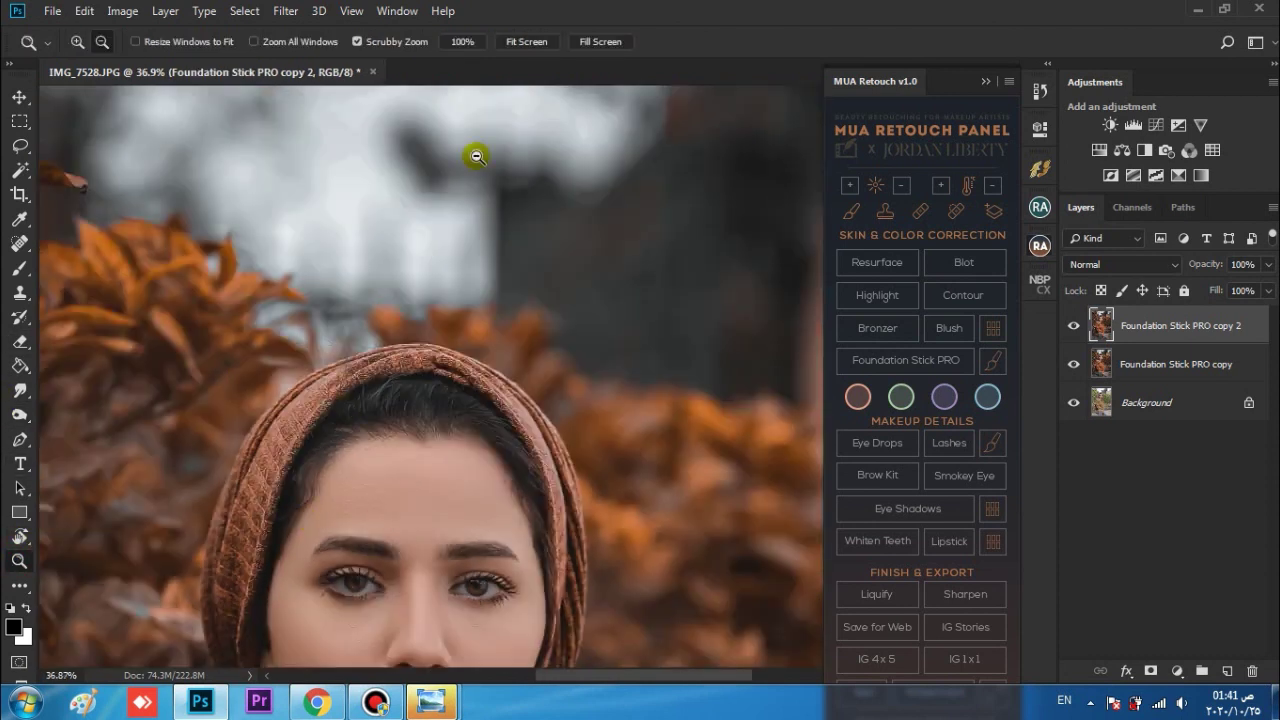
click(541, 41)
alt+click(512, 272)
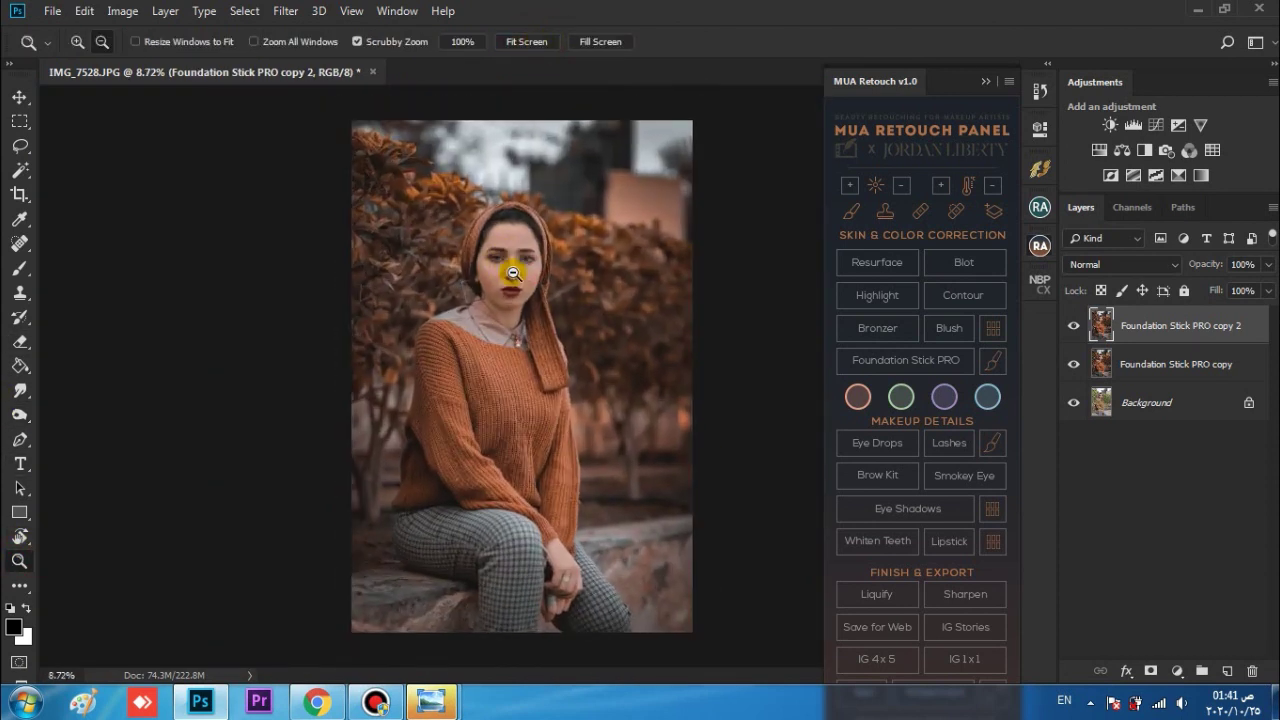
click(985, 81)
ctrl+click(1190, 366)
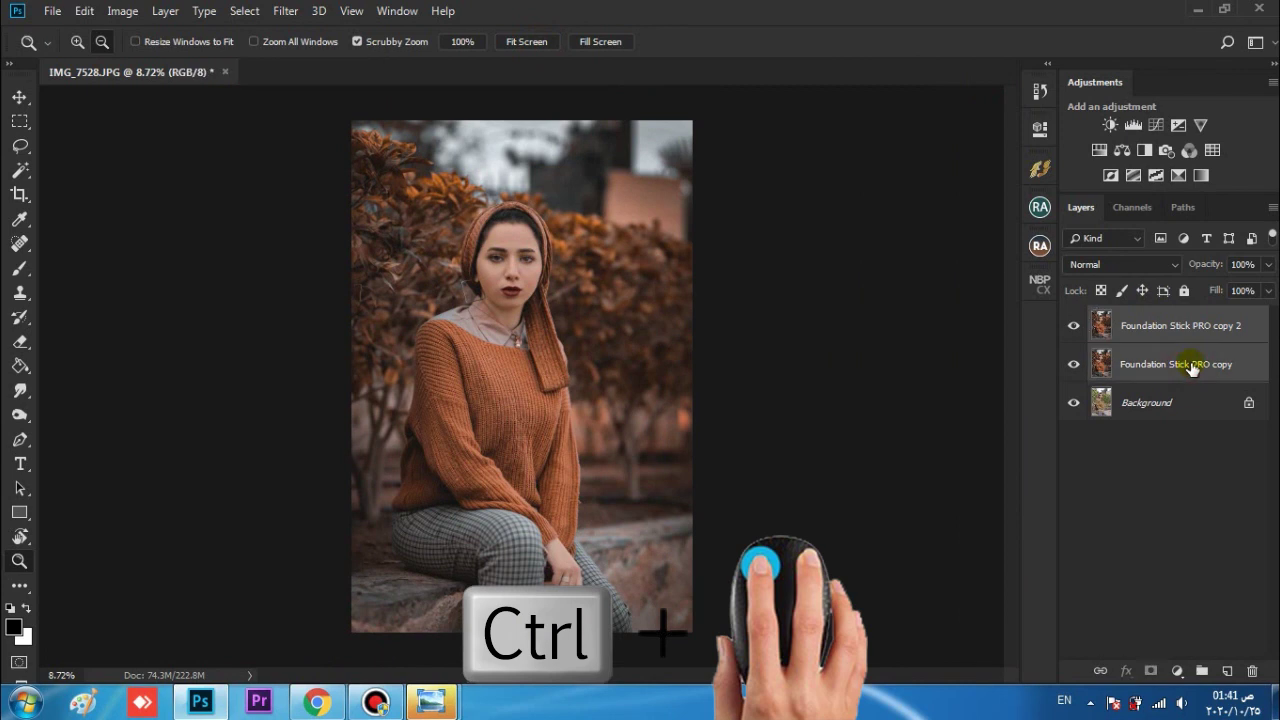
key(ctrl+e)
- Compare the whole photo before and after by toggling the merged layer's visibility
click(1074, 326)
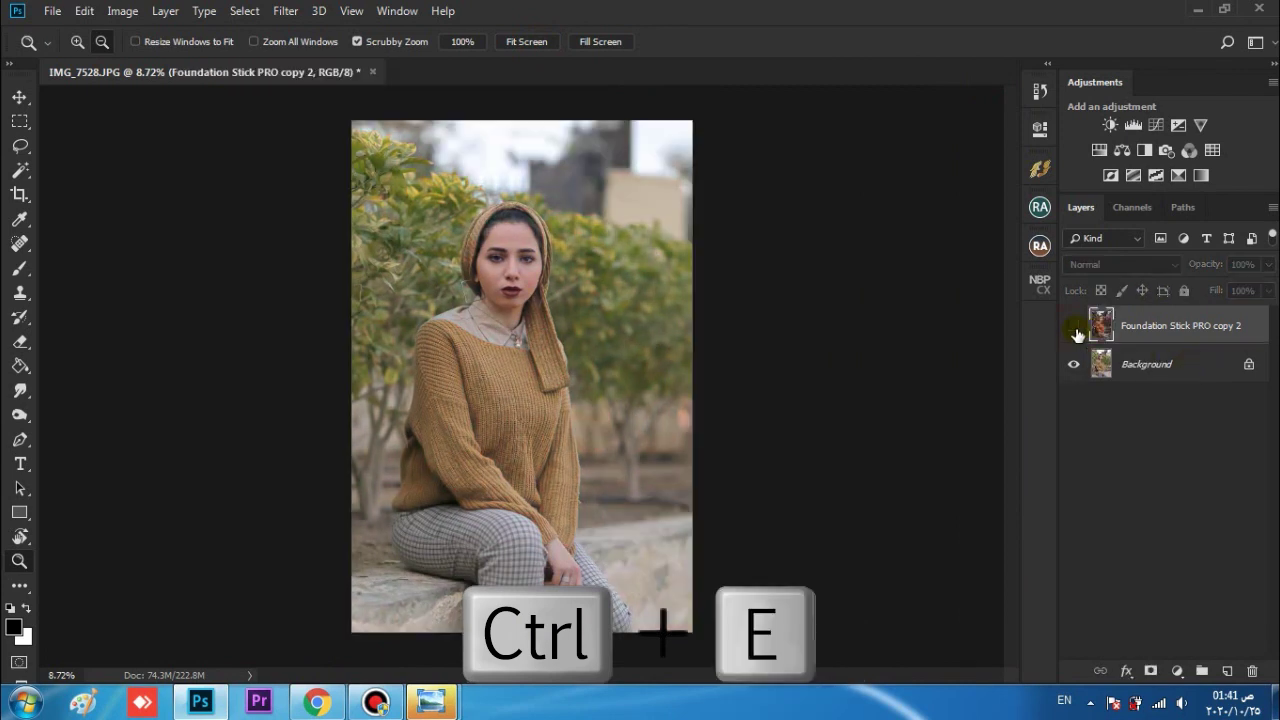
click(1074, 326)
click(1074, 326)
click(1074, 326)
- Examine the face and skin up close, then compare the portrait with the original by toggling the merged layer
click(563, 240)
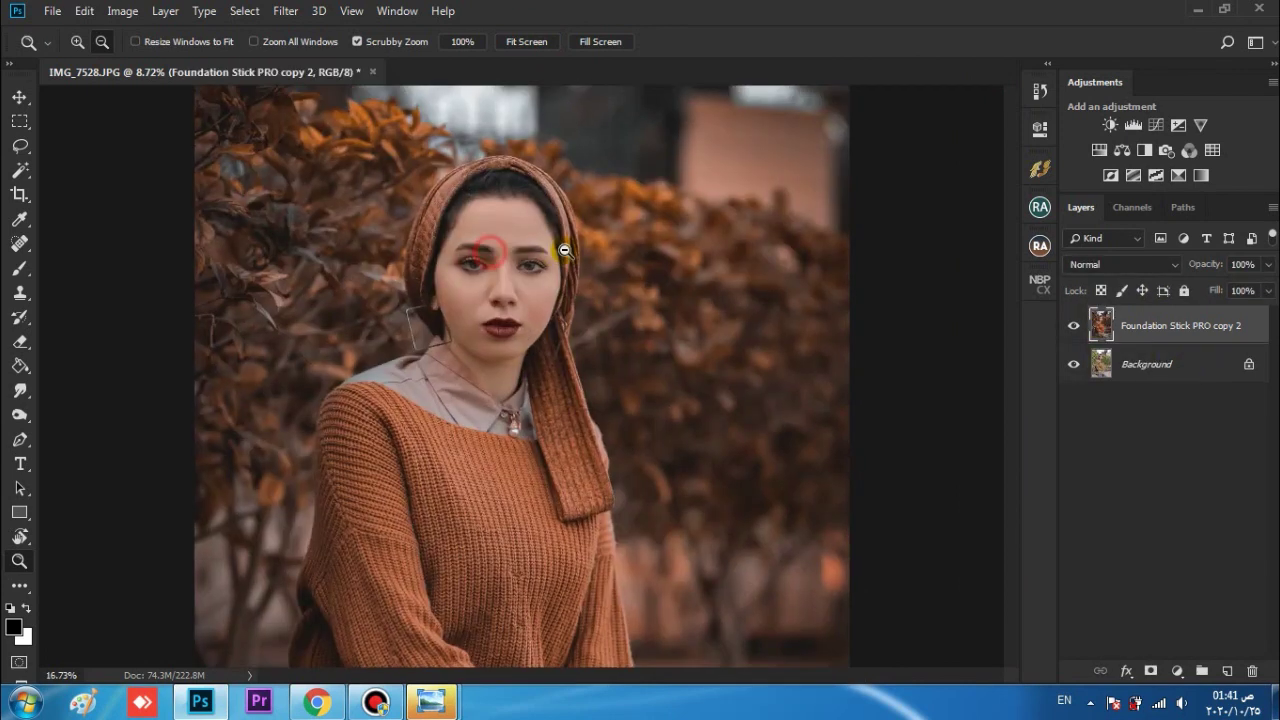
click(603, 249)
click(586, 486)
click(592, 486)
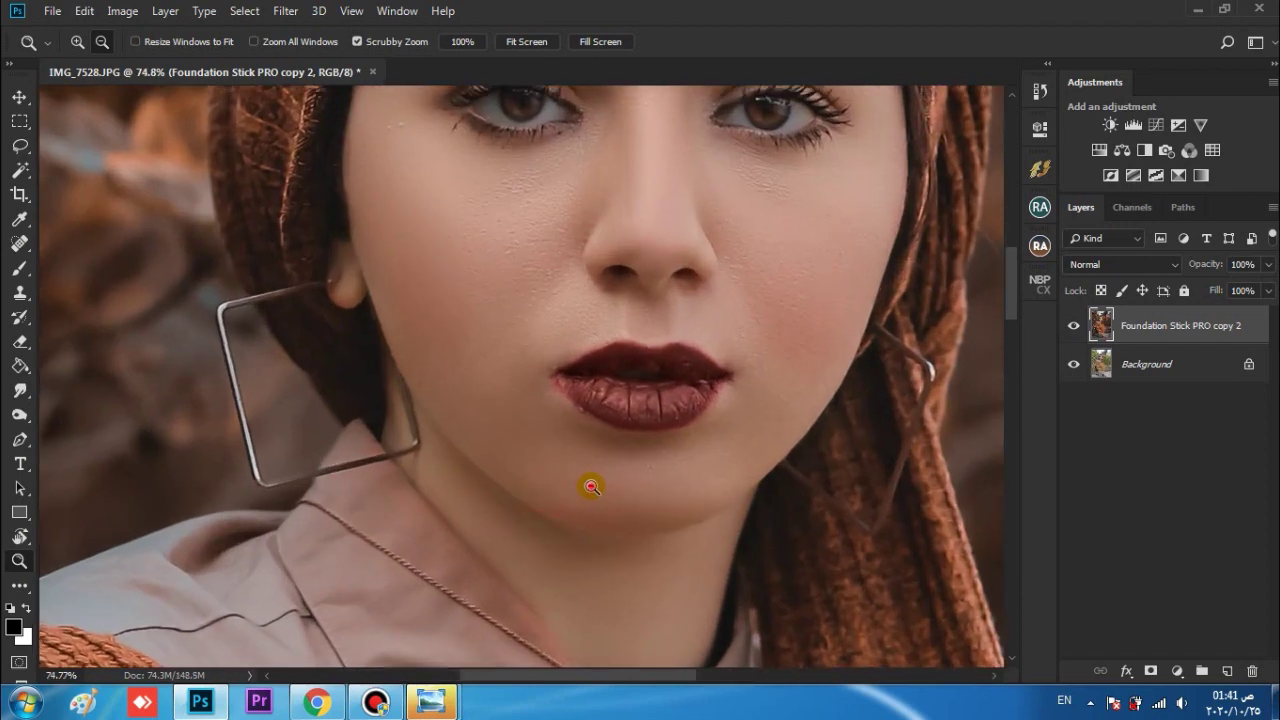
drag(592, 486, 529, 486)
click(1080, 328)
click(1080, 328)
click(1080, 328)
click(1081, 329)
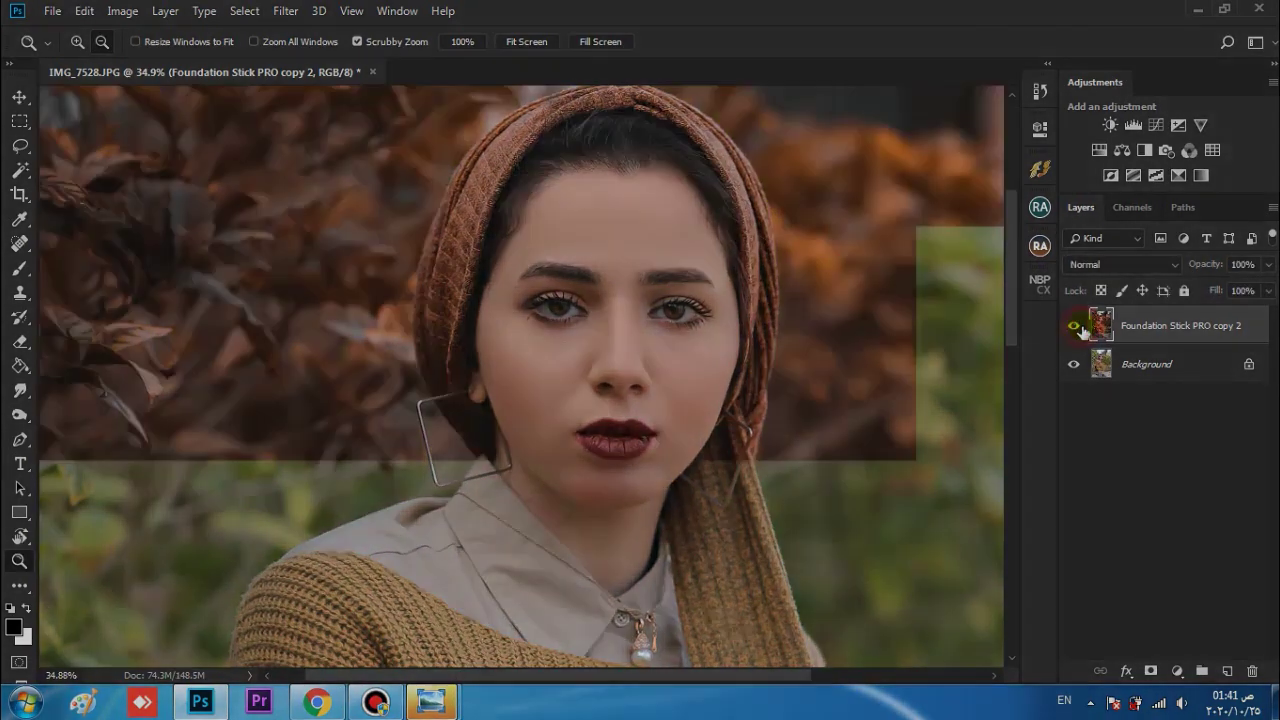